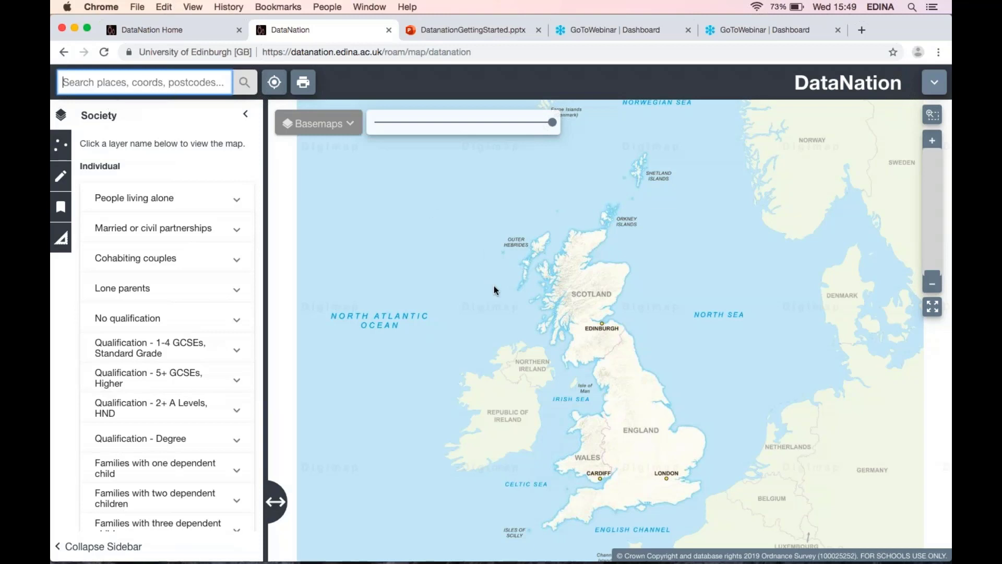
# Search the map for edinburgh and go to the Edinburgh (Edinburgh) place result.
pyautogui.click(601, 324)
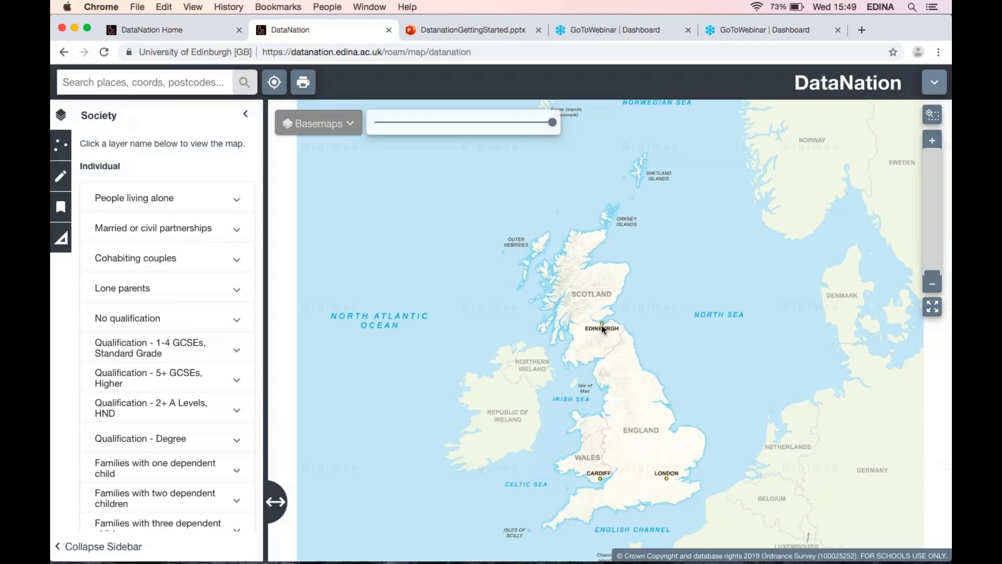
pyautogui.scroll(5, 601, 325)
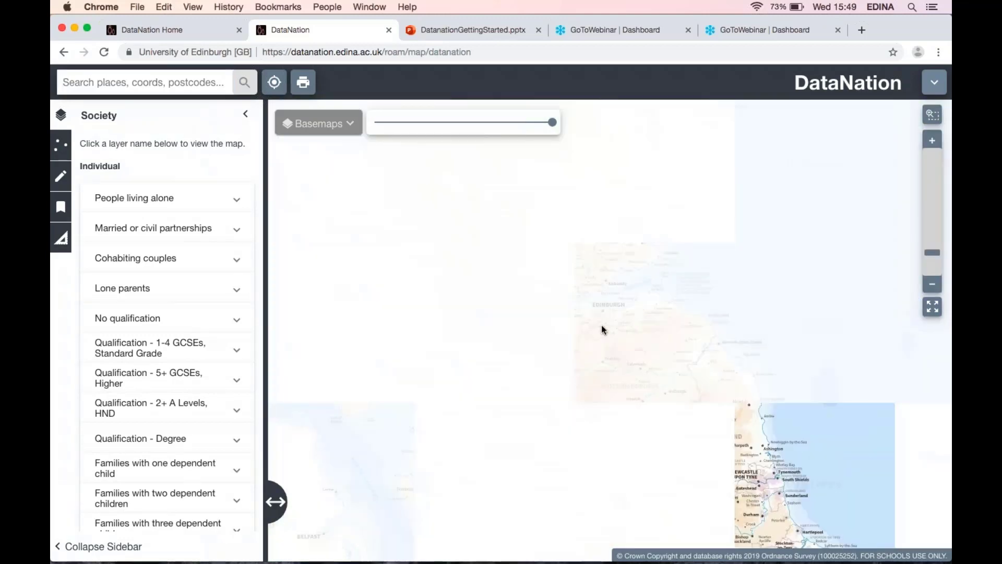
pyautogui.scroll(2, 601, 321)
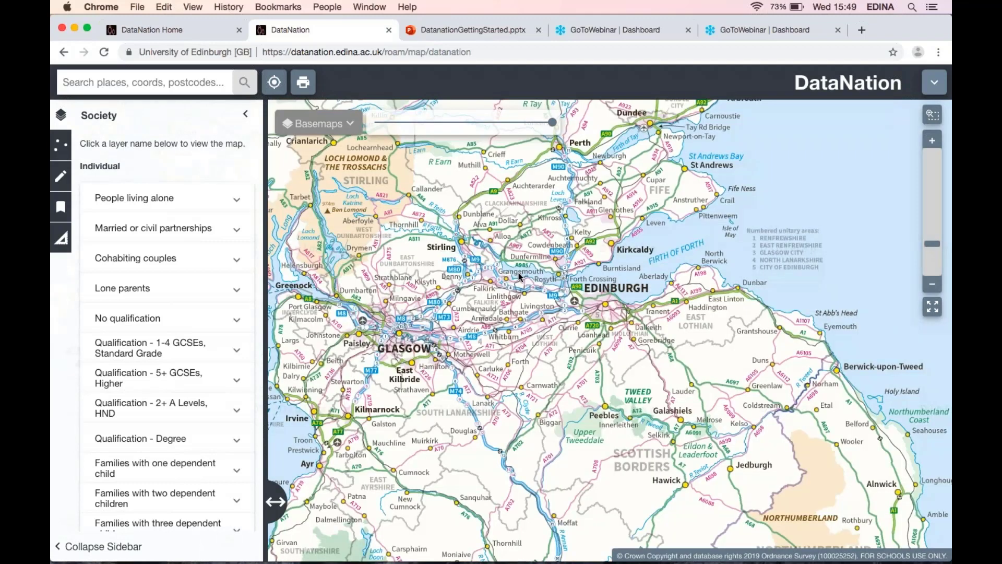
pyautogui.click(195, 85)
pyautogui.write('edinbur')
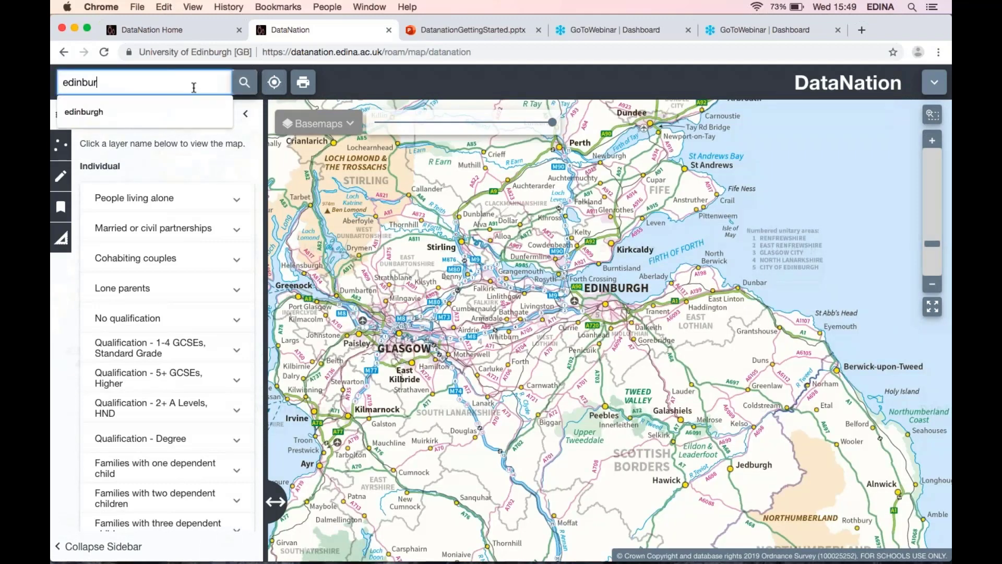
pyautogui.write('gh')
pyautogui.press('Return')
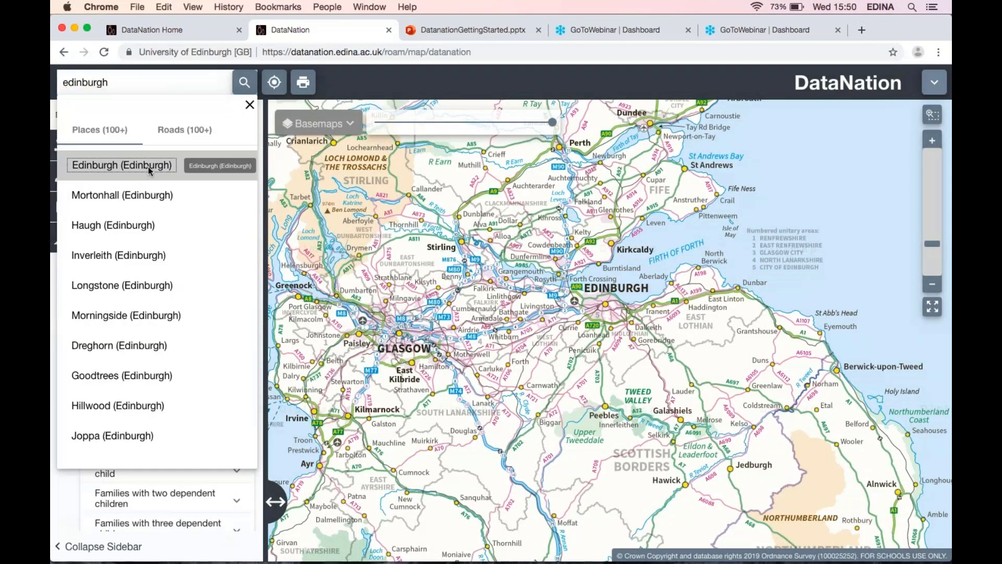
pyautogui.click(149, 166)
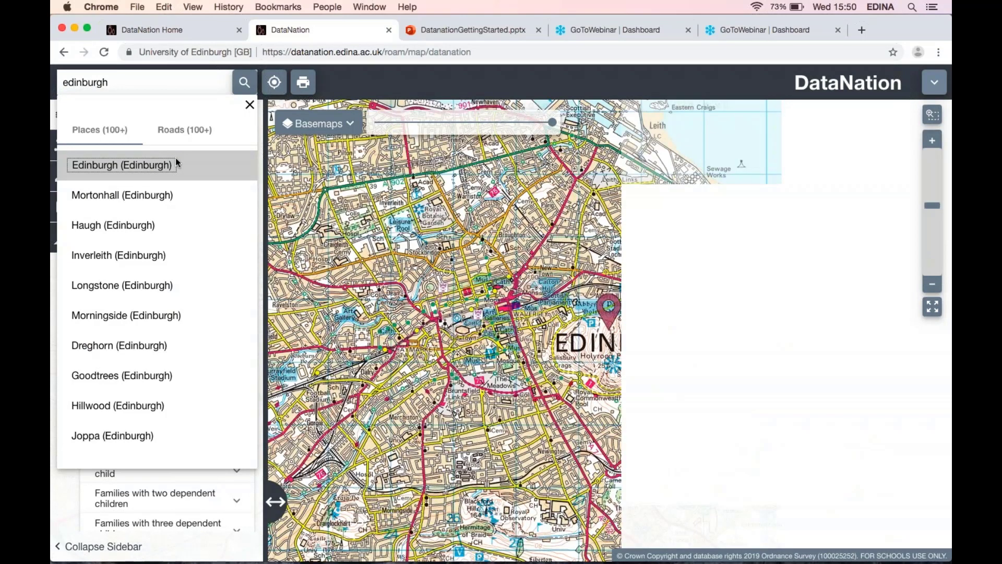
pyautogui.click(175, 162)
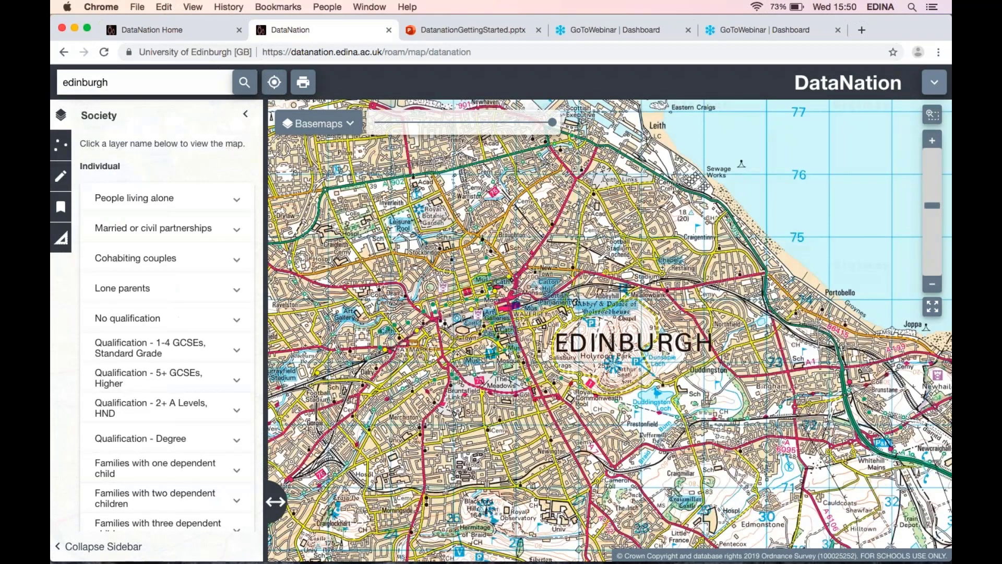
# Compare the Today basemap with the 1890s historic map using the basemap swipe slider, then close the Basemaps panel.
pyautogui.click(341, 133)
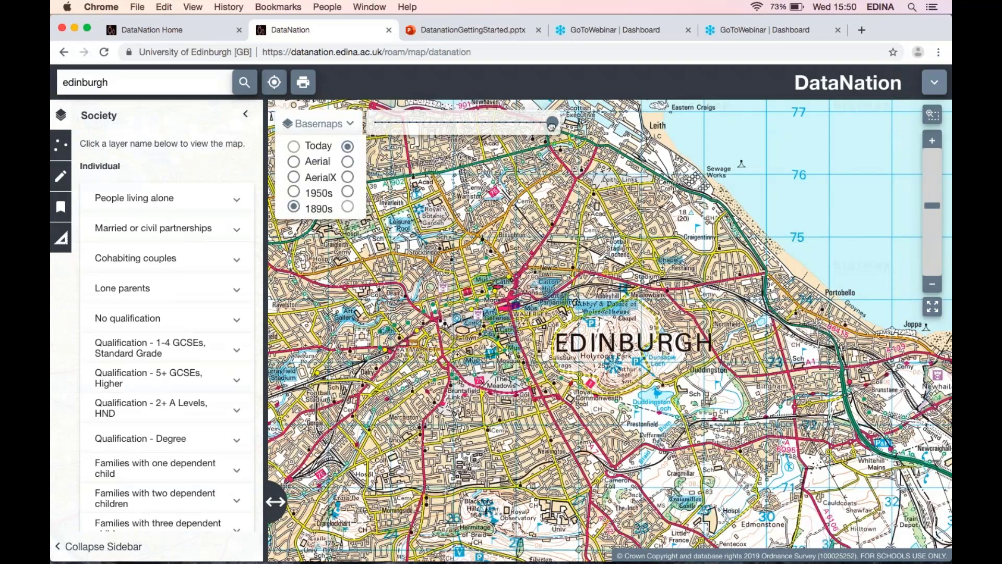
pyautogui.moveTo(551, 125); pyautogui.dragTo(375, 119)
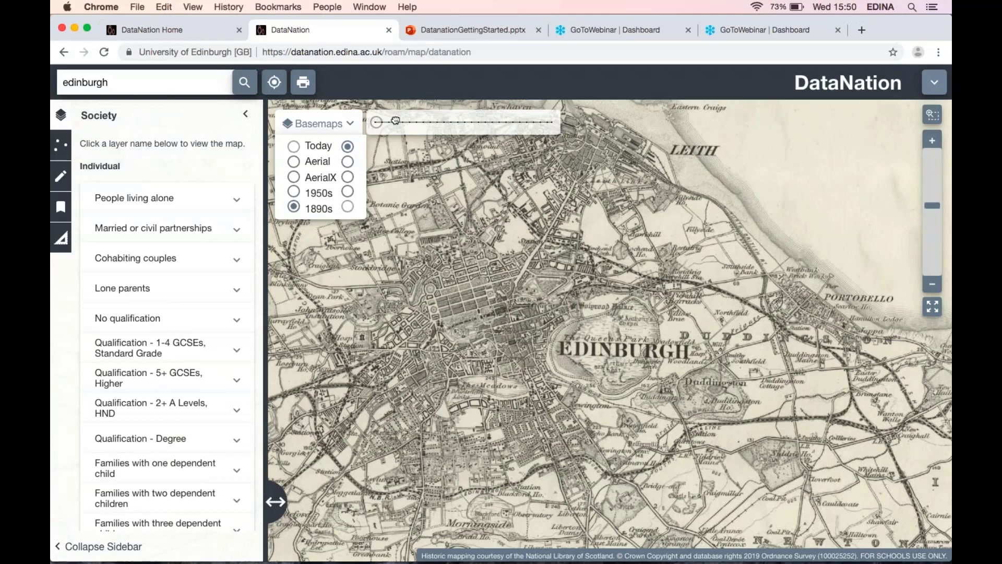
pyautogui.moveTo(396, 121); pyautogui.dragTo(552, 123)
pyautogui.click(351, 125)
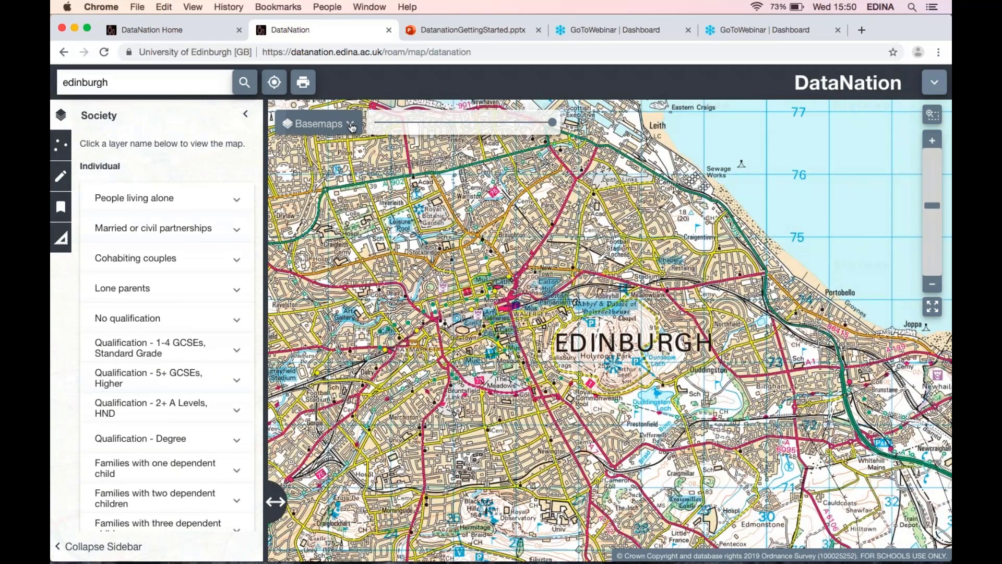
# Turn on the People living alone layer from the Society layers list.
pyautogui.click(932, 284)
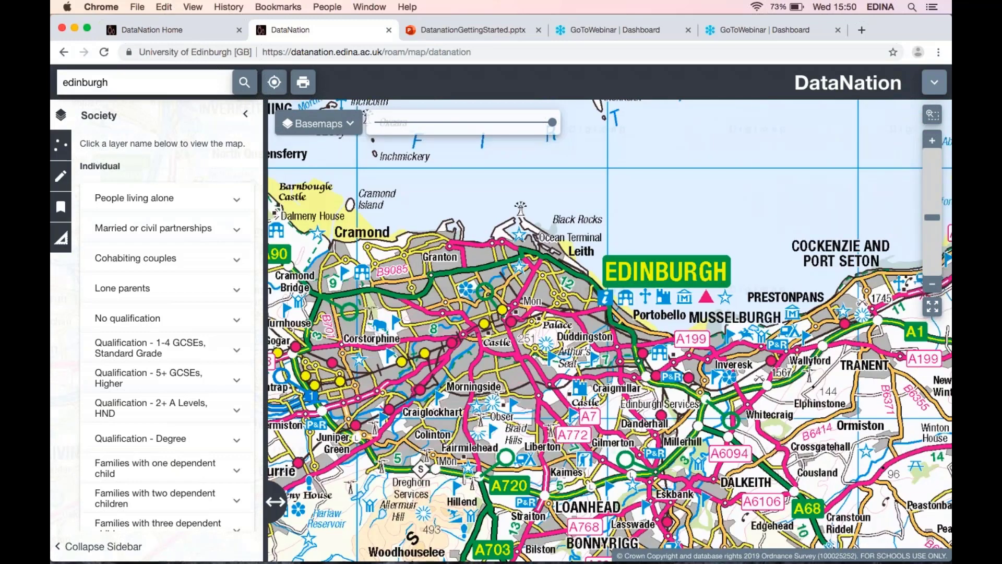
pyautogui.moveTo(488, 370); pyautogui.dragTo(571, 337)
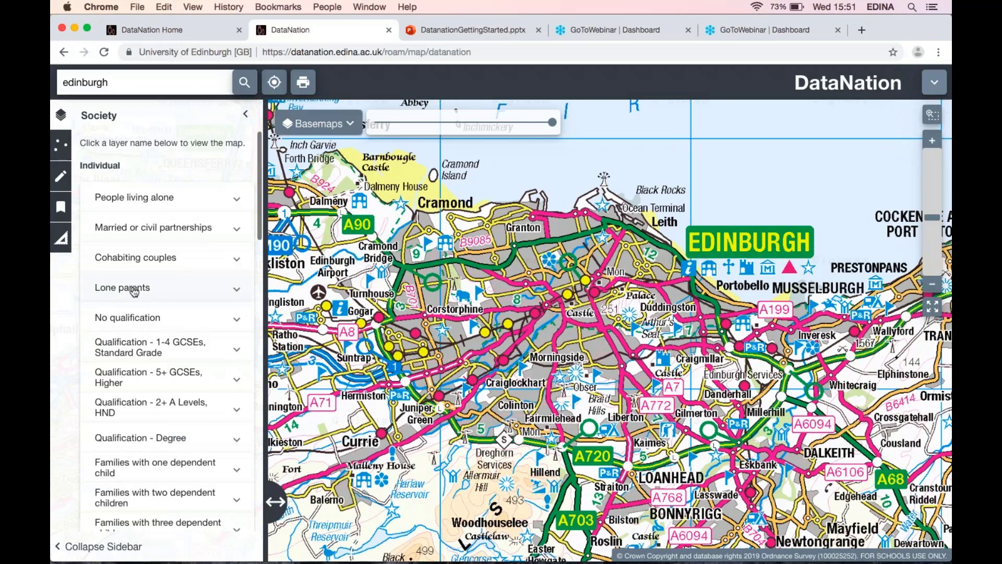
pyautogui.scroll(-1, 133, 290)
pyautogui.scroll(-5, 134, 291)
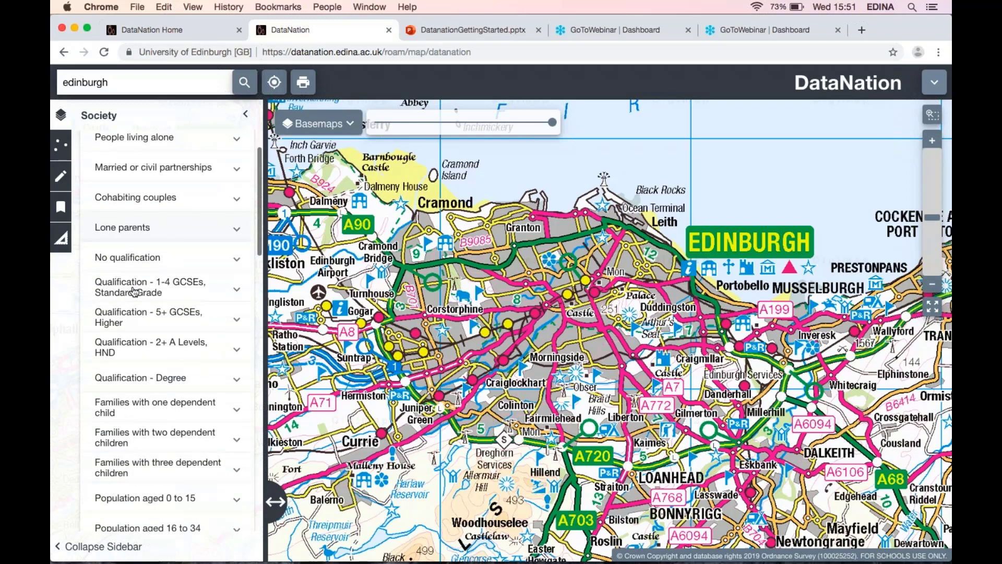
pyautogui.scroll(5, 134, 291)
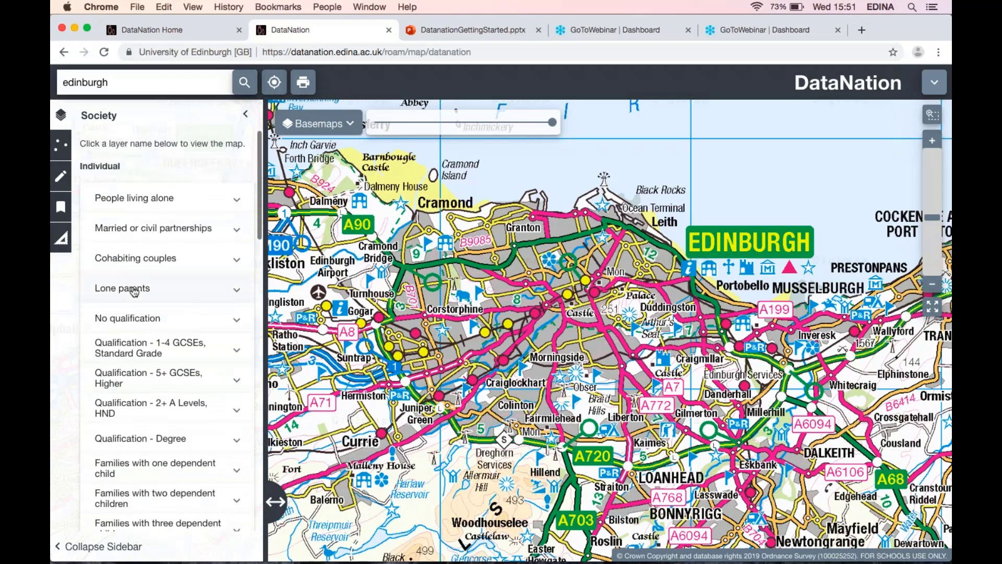
pyautogui.click(156, 201)
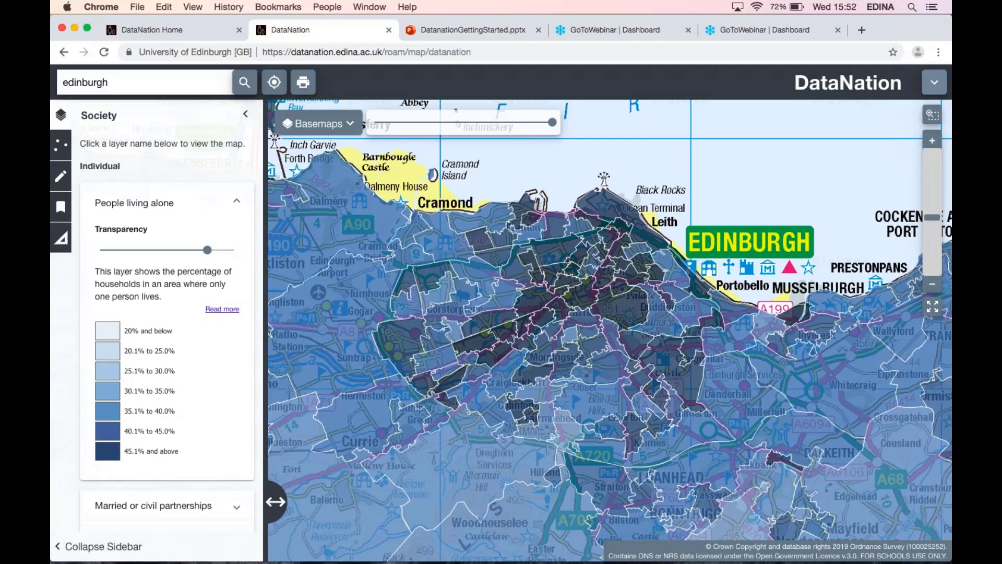
# Select the Deans Village area on the map and read its household statistics.
pyautogui.scroll(3, 684, 264)
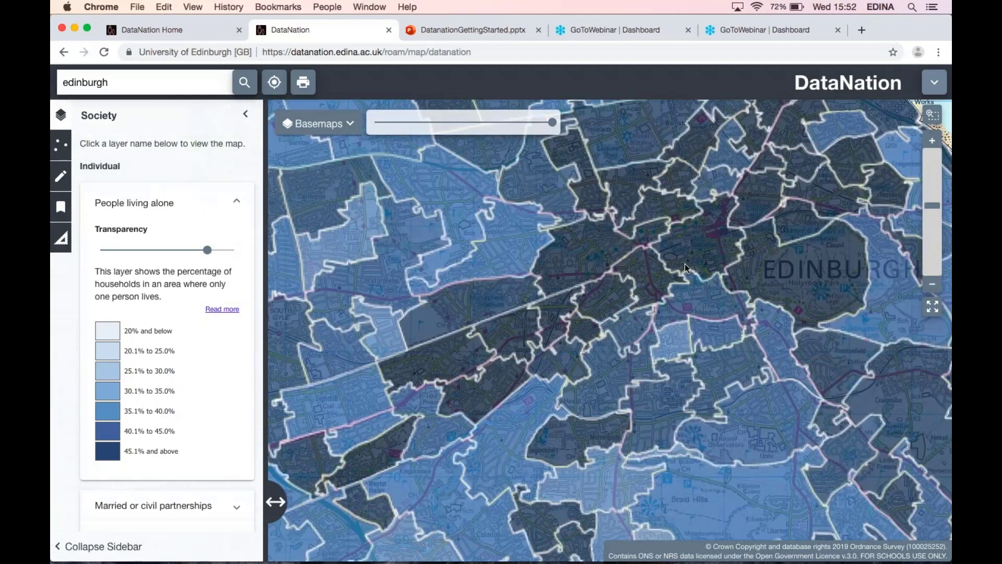
pyautogui.moveTo(685, 264); pyautogui.dragTo(615, 360)
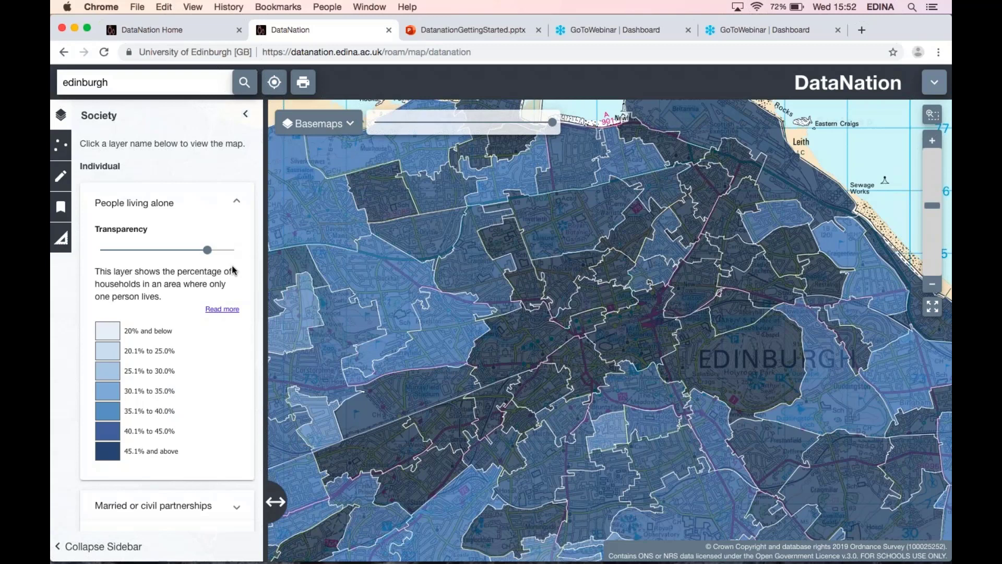
pyautogui.click(524, 336)
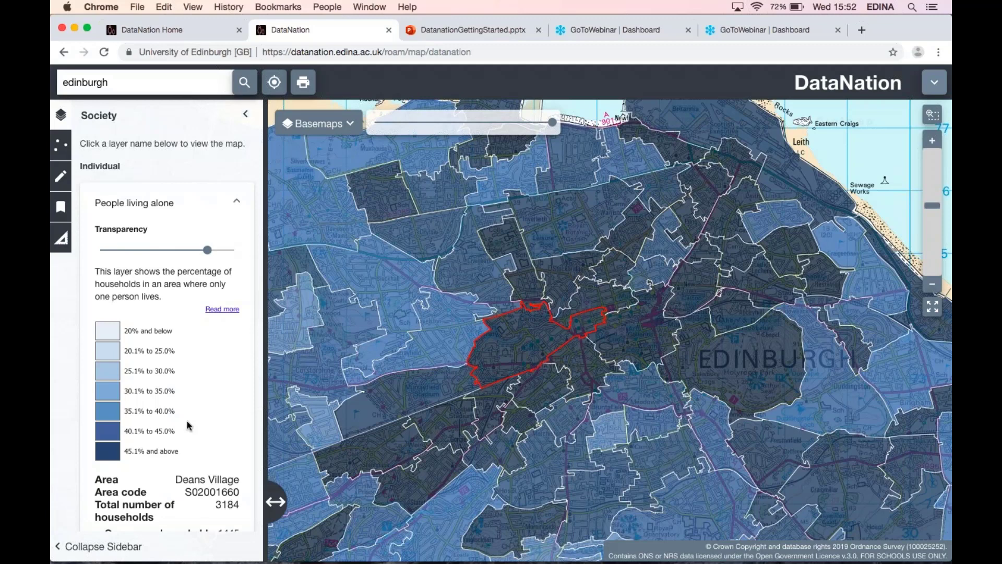
pyautogui.scroll(-5, 189, 425)
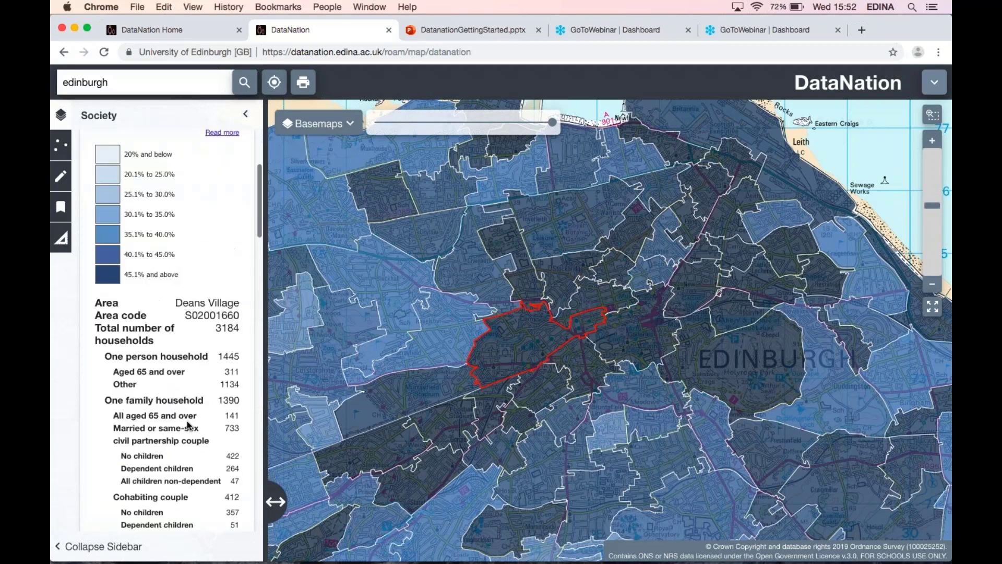
pyautogui.scroll(-2, 189, 426)
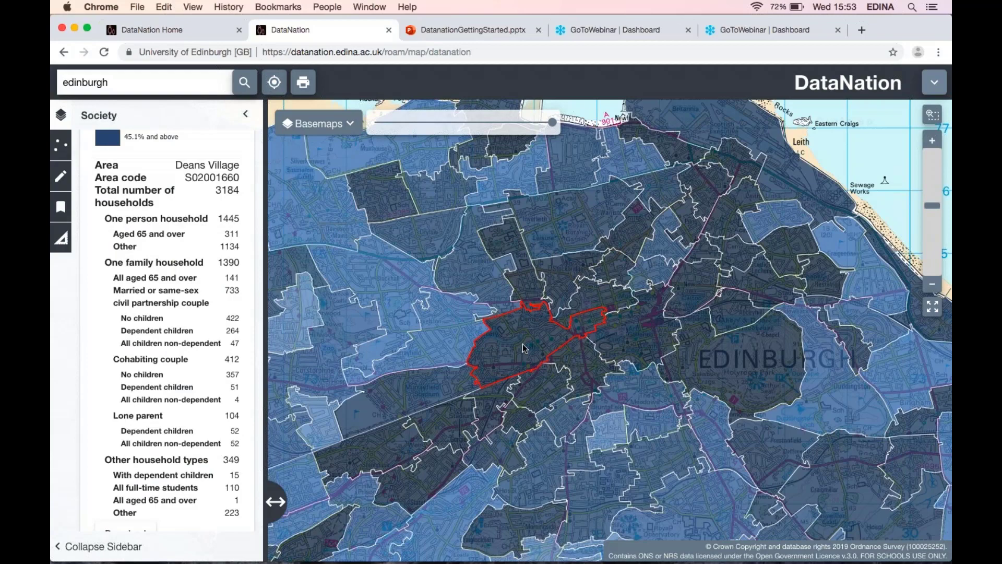
# Select a small output area near the cathedral and view its One person household pie chart, then close it.
pyautogui.scroll(1, 524, 348)
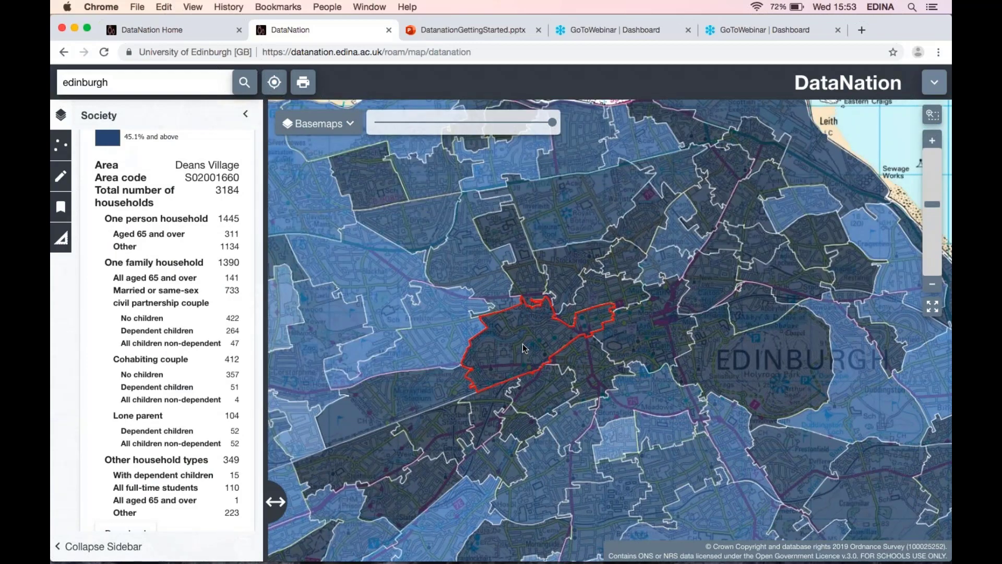
pyautogui.scroll(1, 524, 348)
pyautogui.scroll(1, 524, 348)
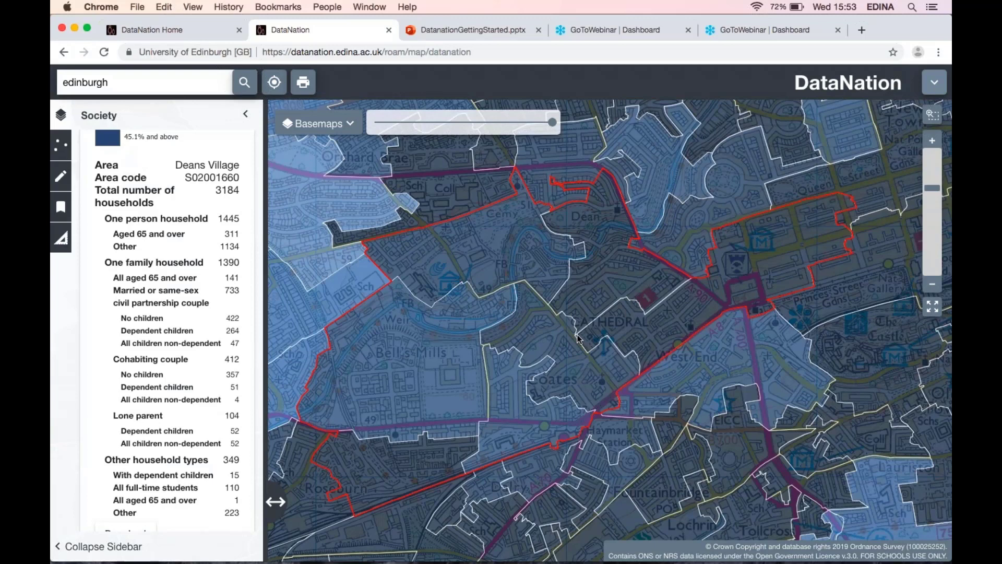
pyautogui.scroll(1, 578, 339)
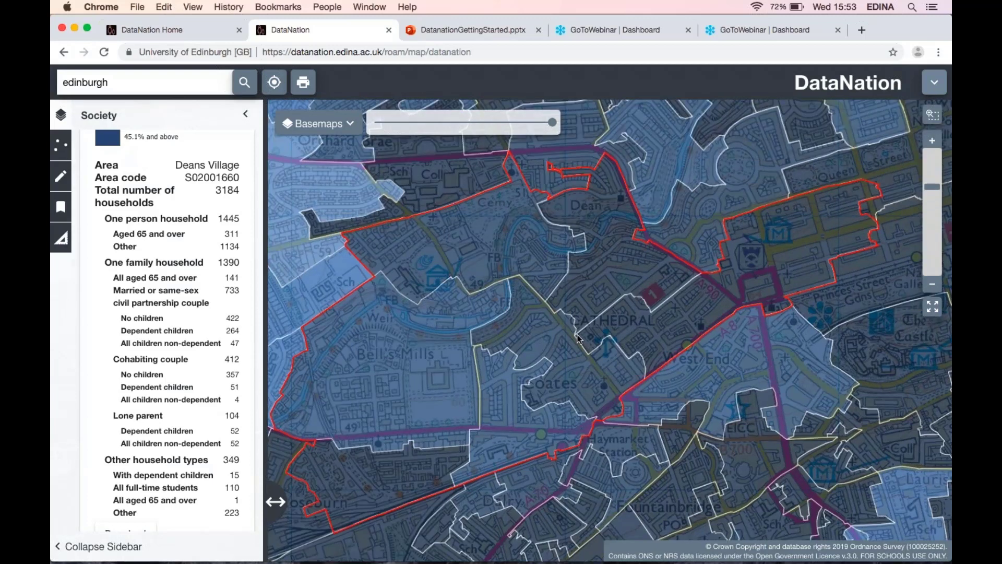
pyautogui.scroll(2, 578, 338)
pyautogui.scroll(2, 578, 338)
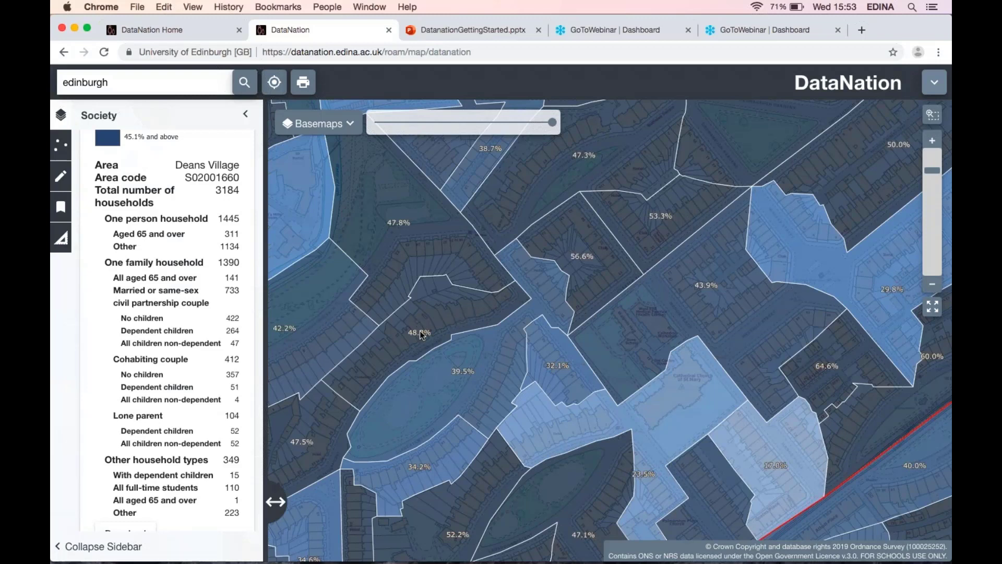
pyautogui.click(598, 259)
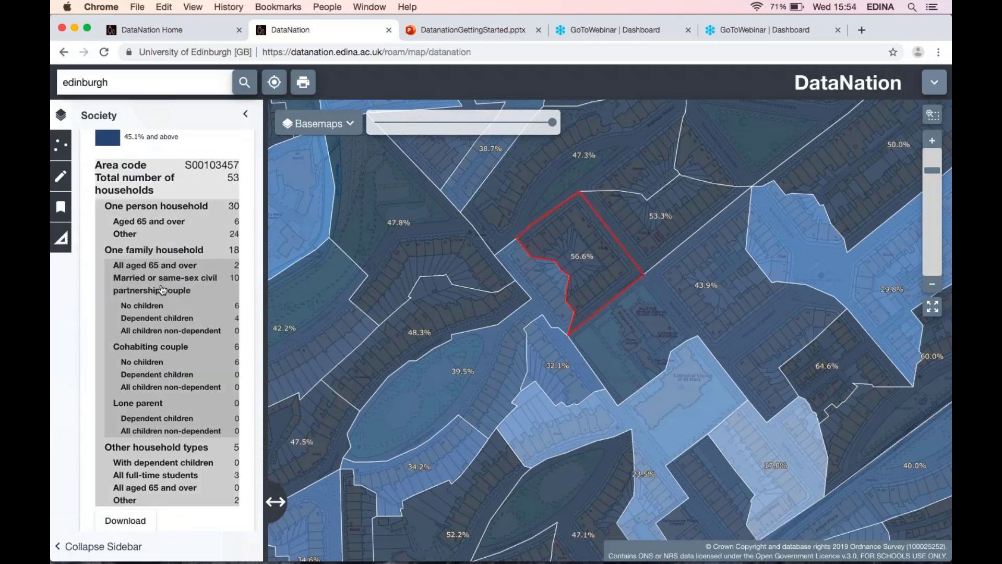
pyautogui.click(163, 231)
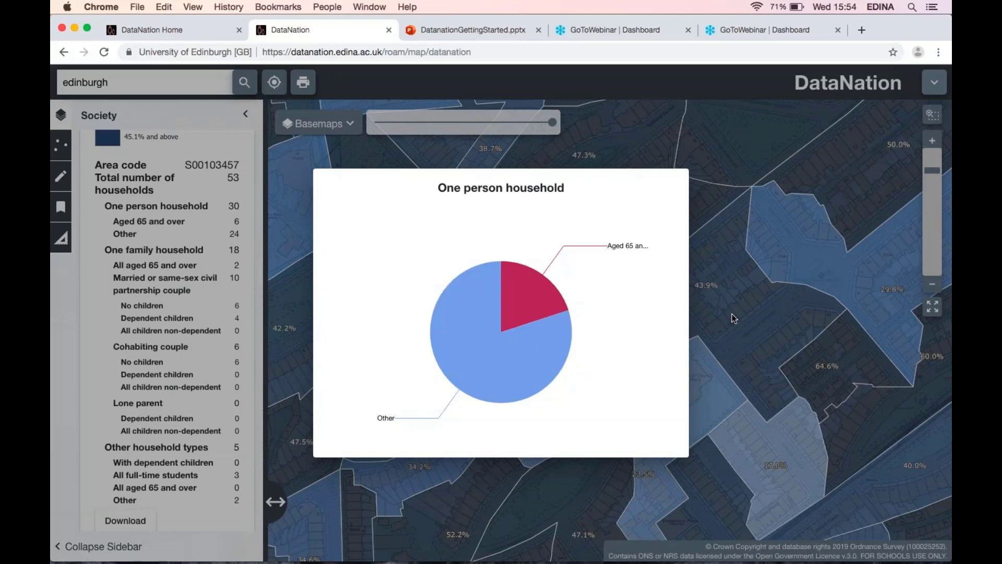
pyautogui.click(732, 314)
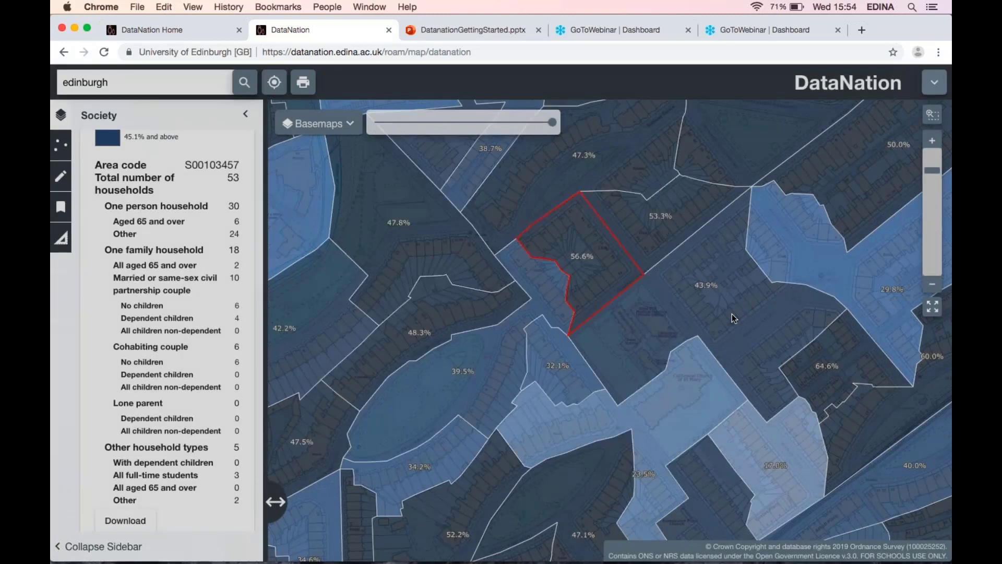
# Turn off the People living alone layer and scroll through the other Society layers in the list.
pyautogui.scroll(5, 238, 205)
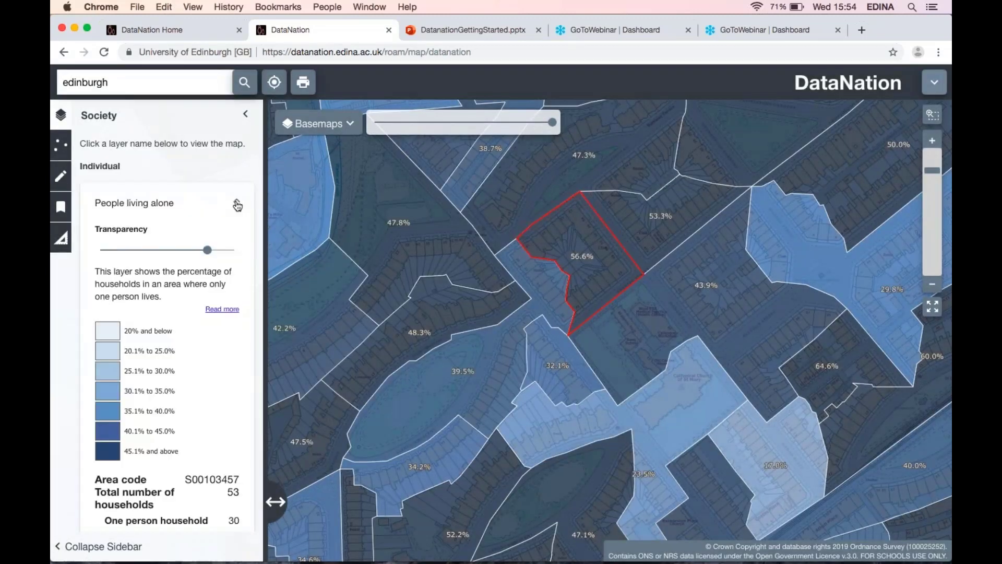
pyautogui.click(237, 204)
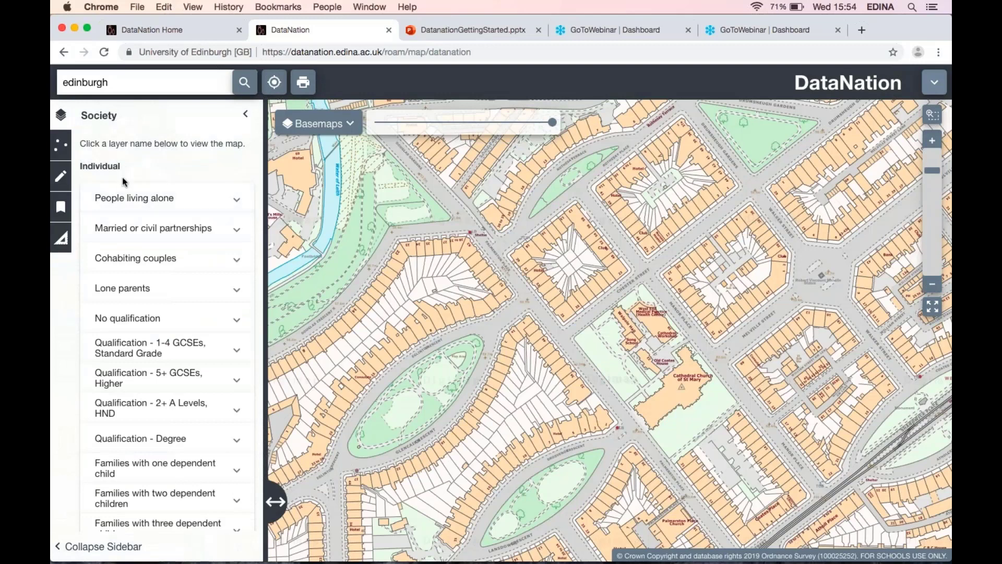
pyautogui.scroll(-1, 124, 209)
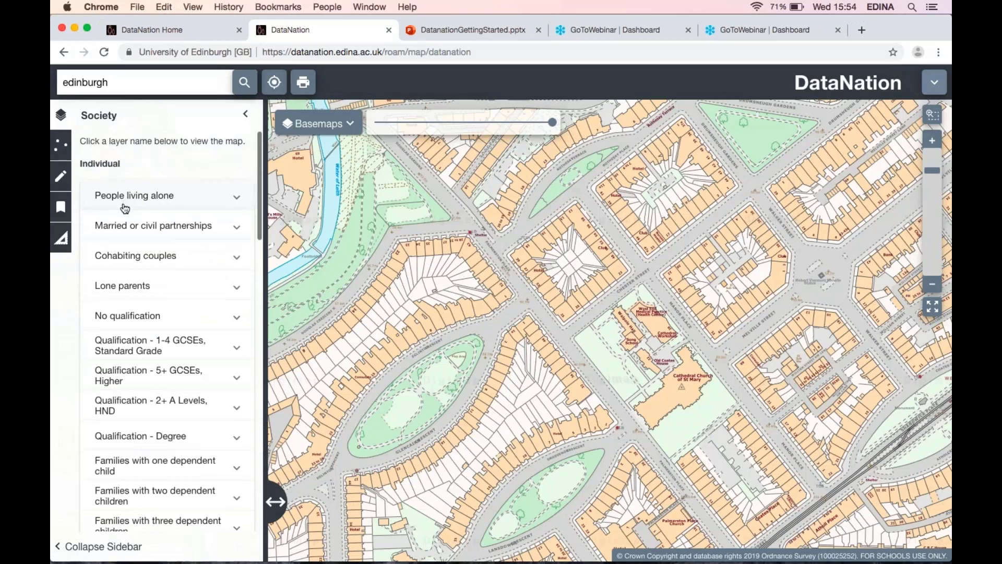
pyautogui.scroll(1, 128, 204)
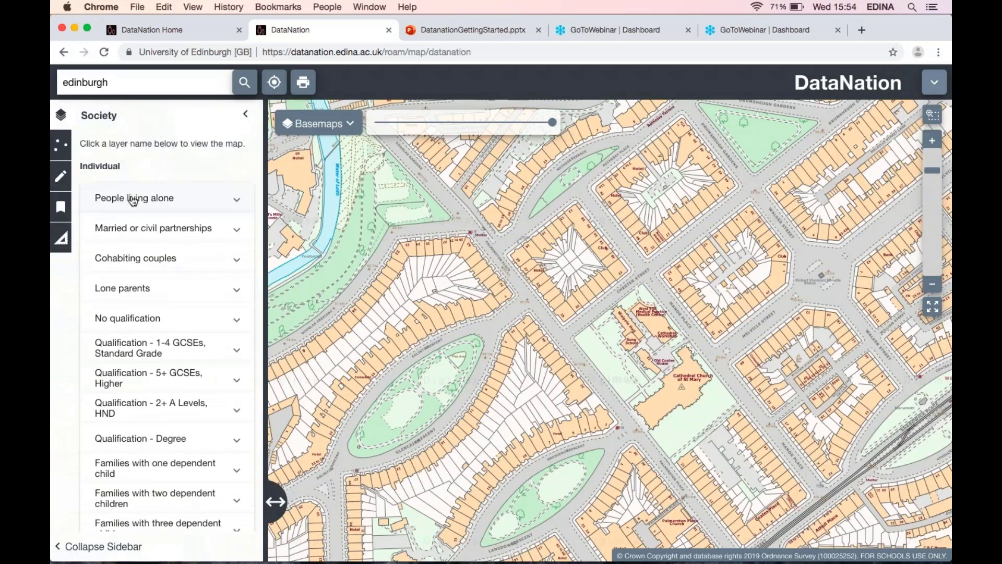
pyautogui.scroll(-3, 148, 253)
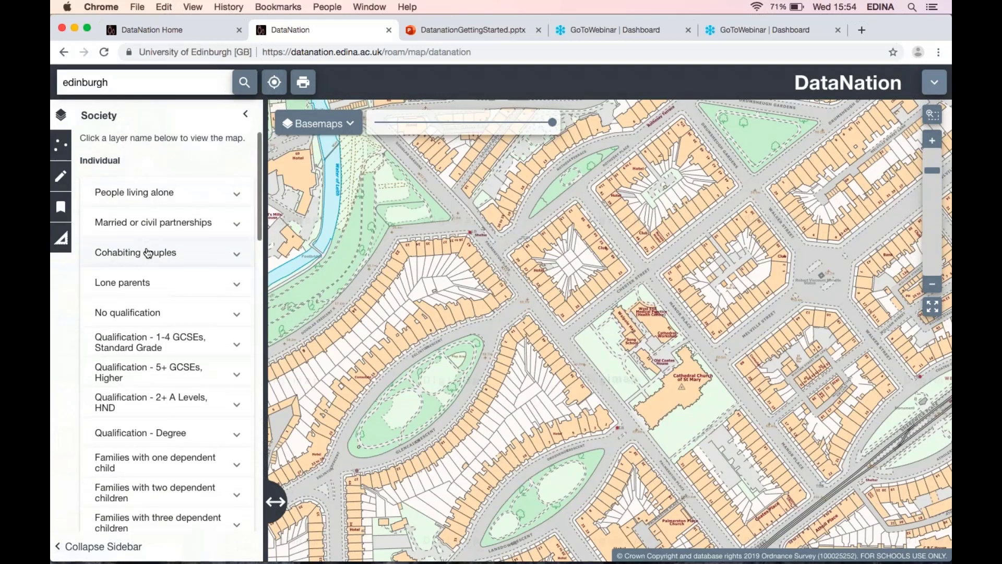
pyautogui.scroll(-4, 148, 254)
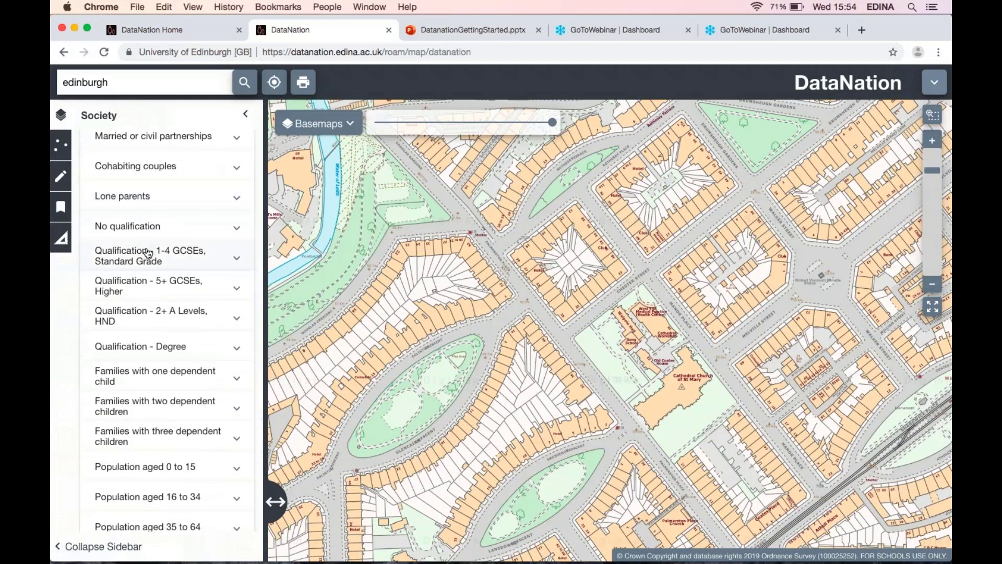
pyautogui.scroll(4, 148, 253)
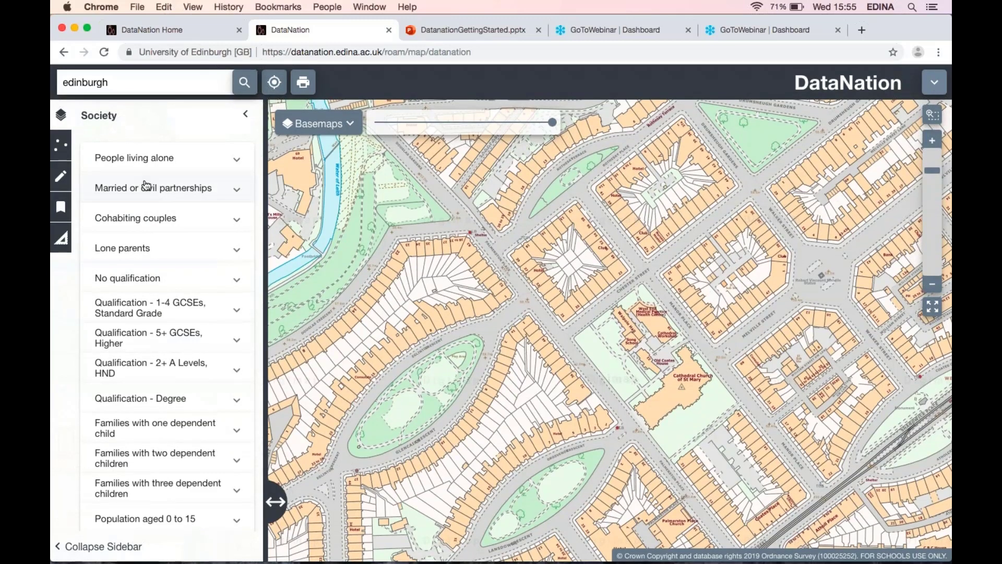
pyautogui.scroll(-3, 147, 186)
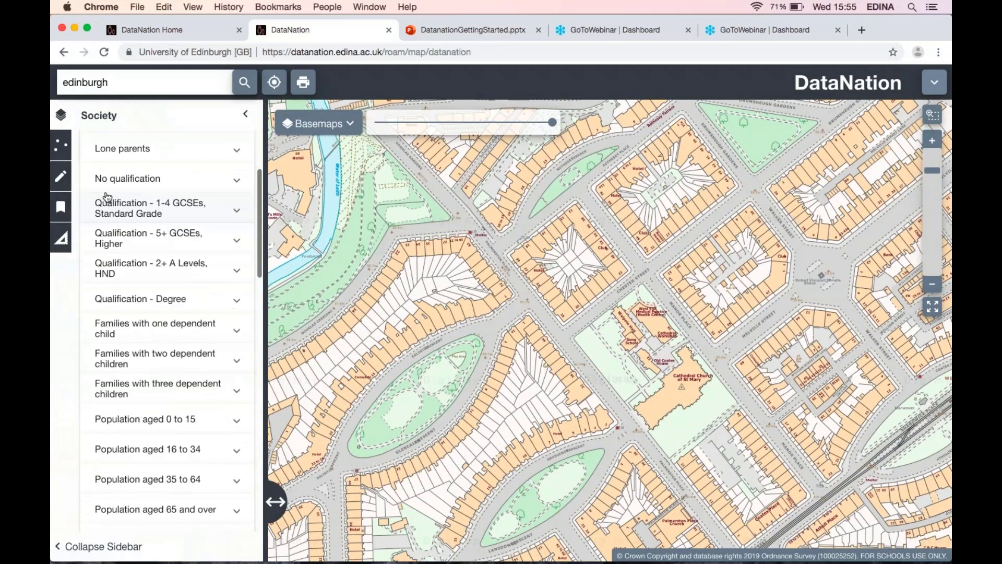
# Turn on the No qualification layer and zoom out to see it across Edinburgh.
pyautogui.click(135, 181)
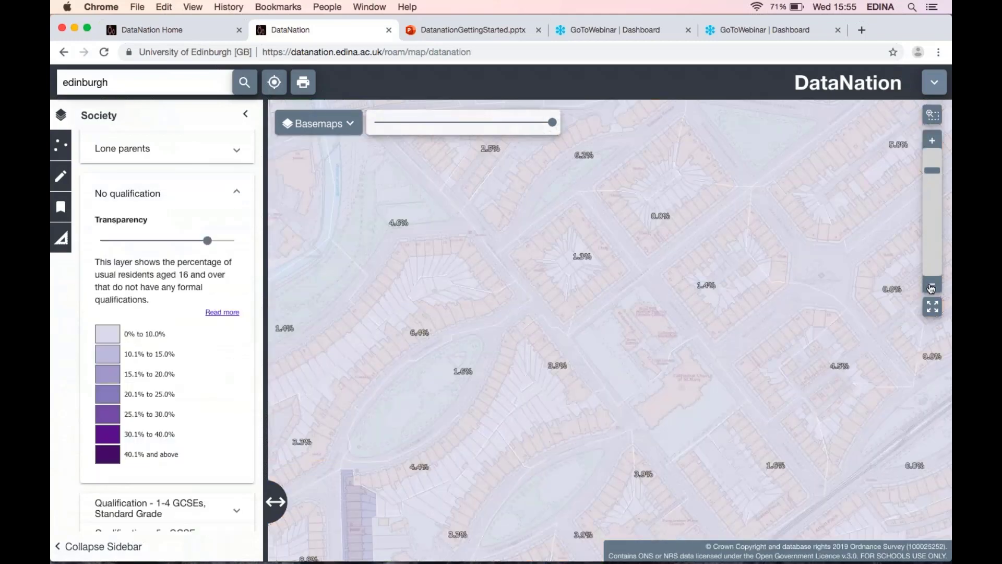
pyautogui.click(932, 287)
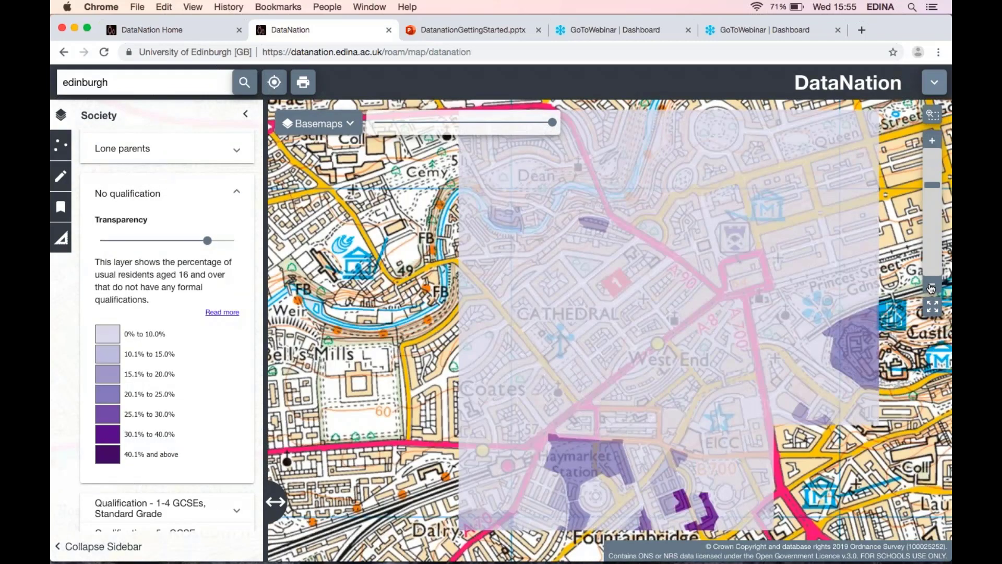
pyautogui.click(931, 287)
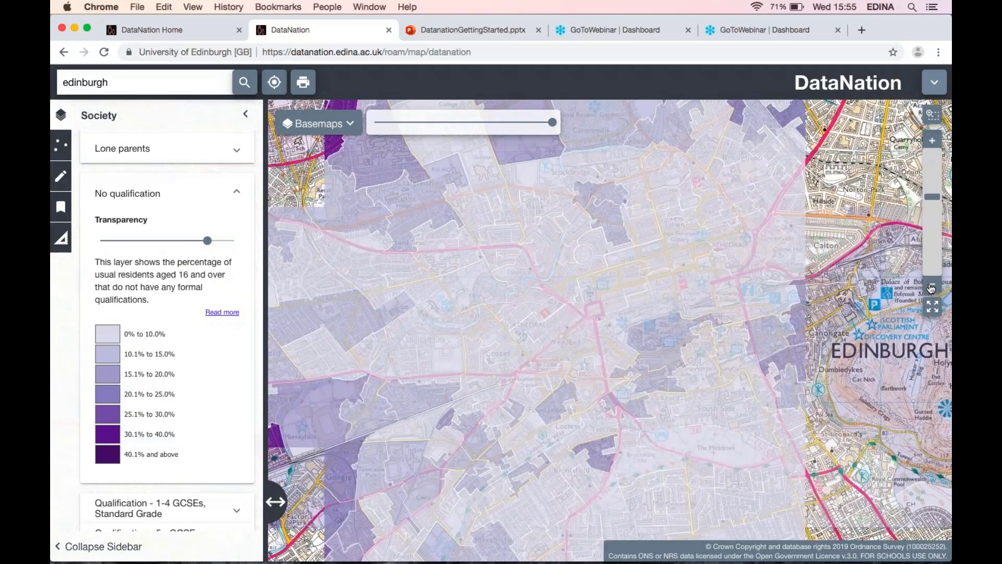
pyautogui.click(931, 287)
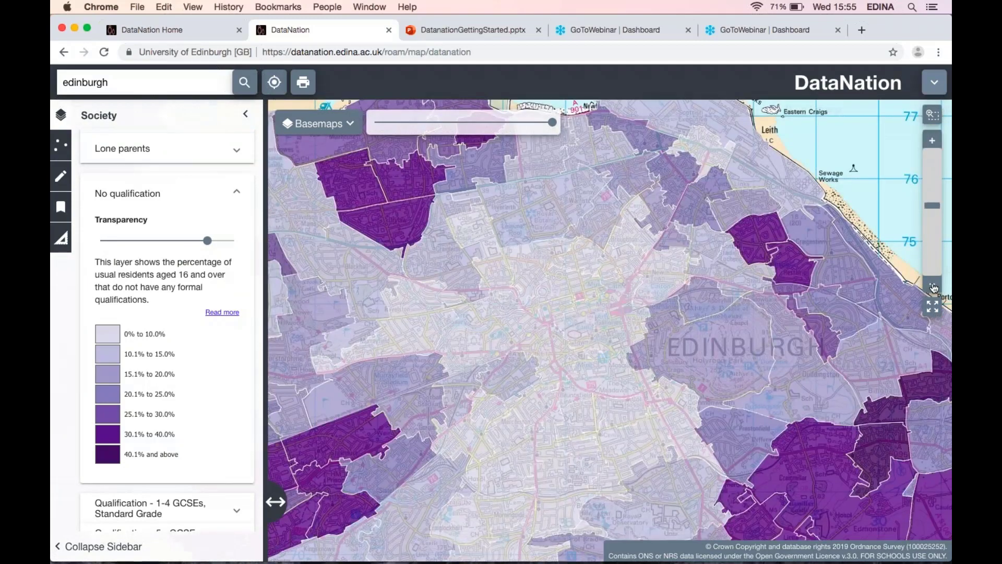
pyautogui.click(932, 287)
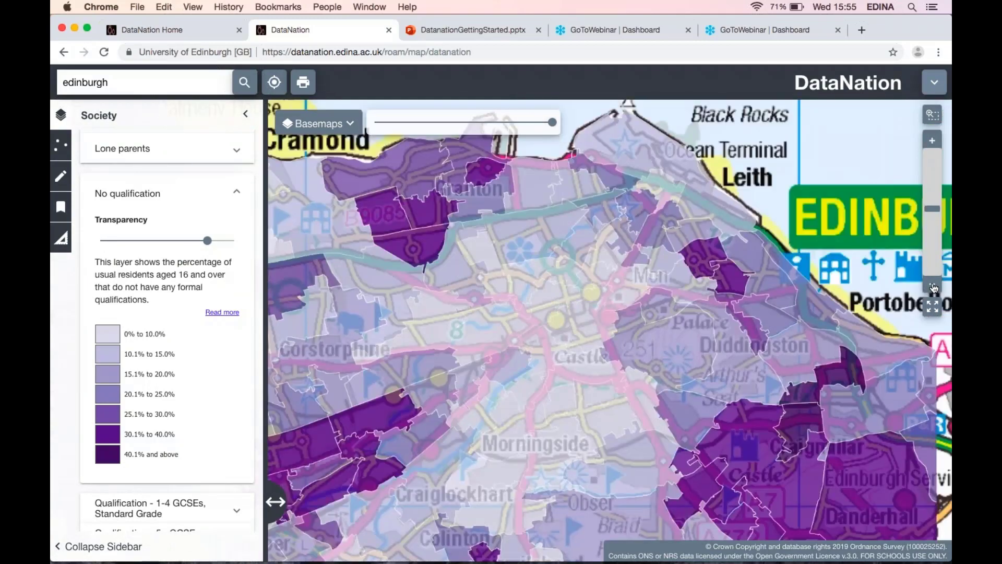
pyautogui.click(933, 287)
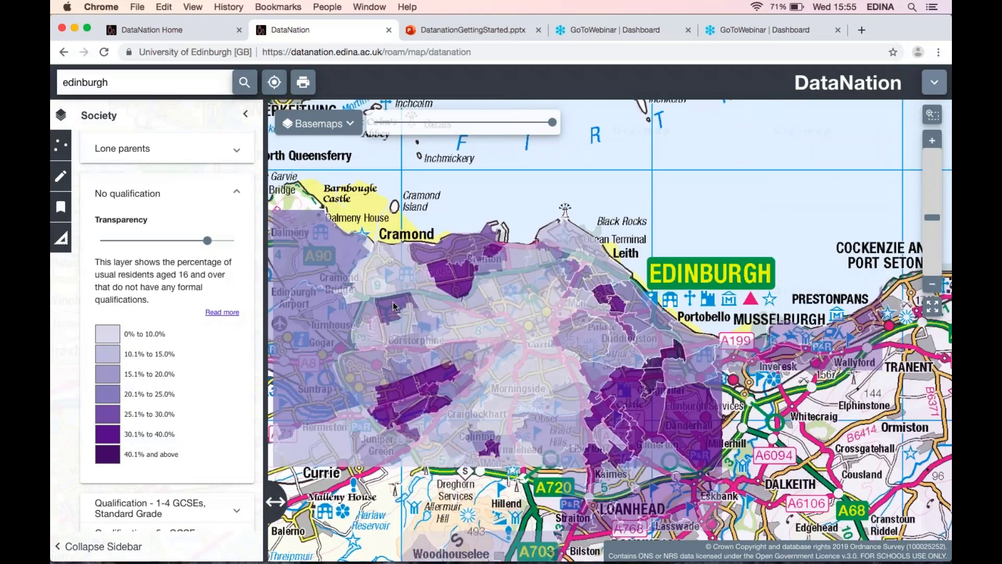
# Turn on the Households with no cars layer in the Household group of the layer list.
pyautogui.scroll(-4, 121, 397)
pyautogui.scroll(-3, 121, 397)
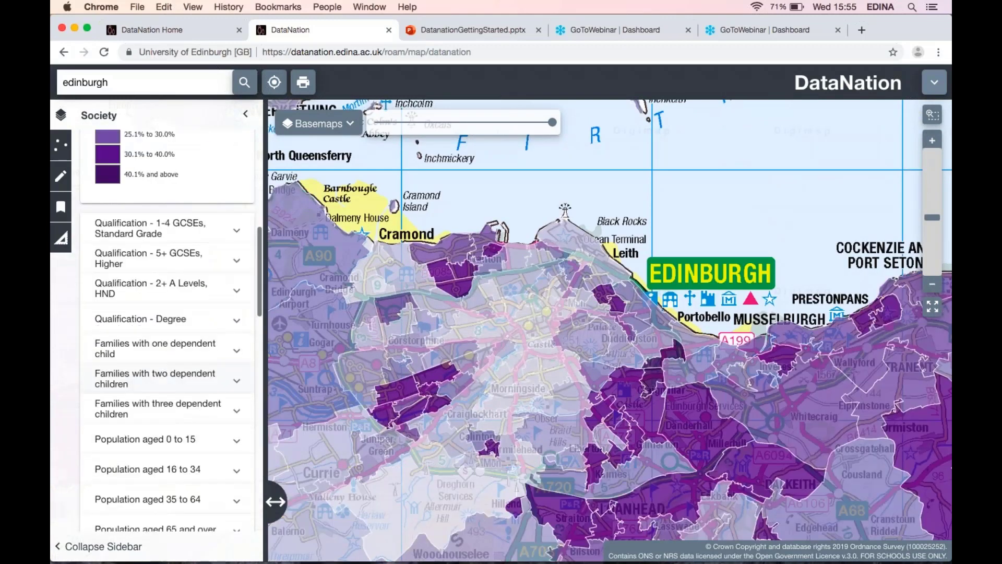
pyautogui.scroll(-2, 89, 432)
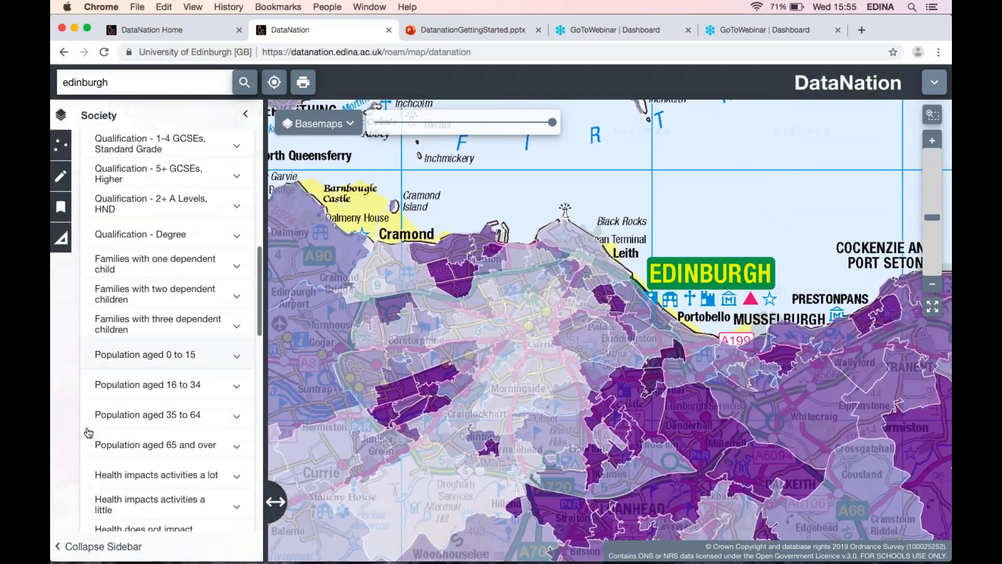
pyautogui.scroll(-2, 88, 432)
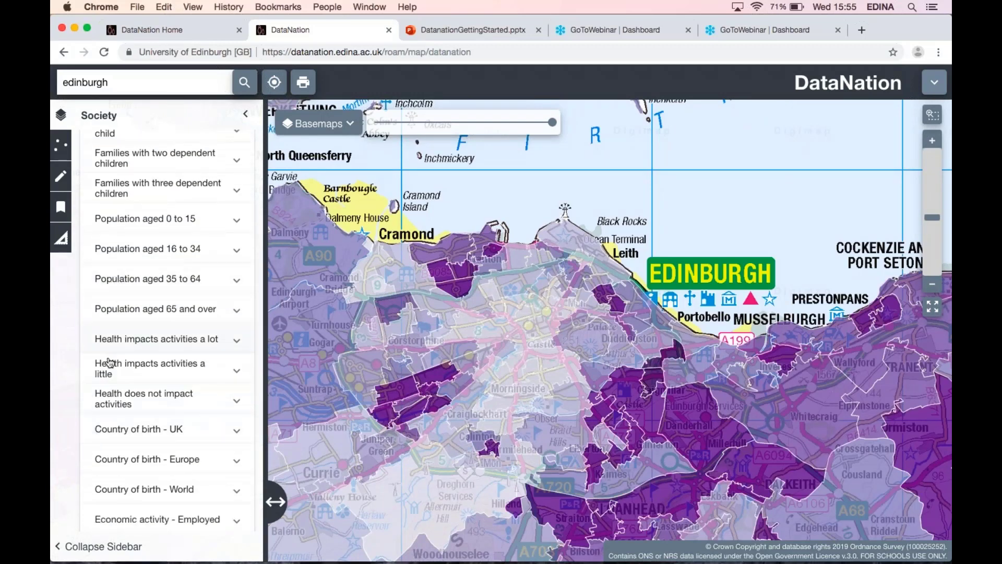
pyautogui.scroll(-1, 98, 415)
pyautogui.scroll(-5, 101, 416)
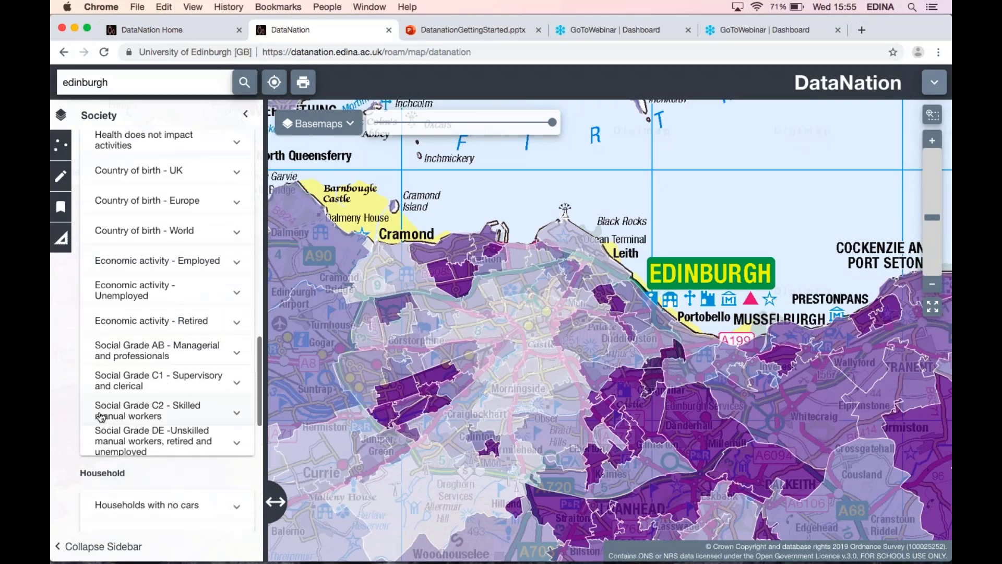
pyautogui.scroll(-3, 97, 420)
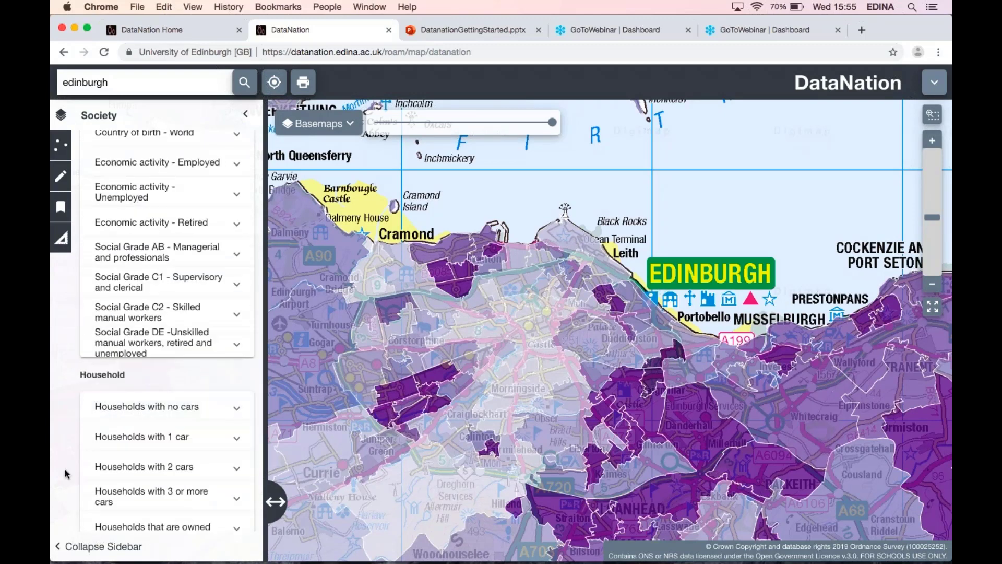
pyautogui.scroll(-5, 127, 424)
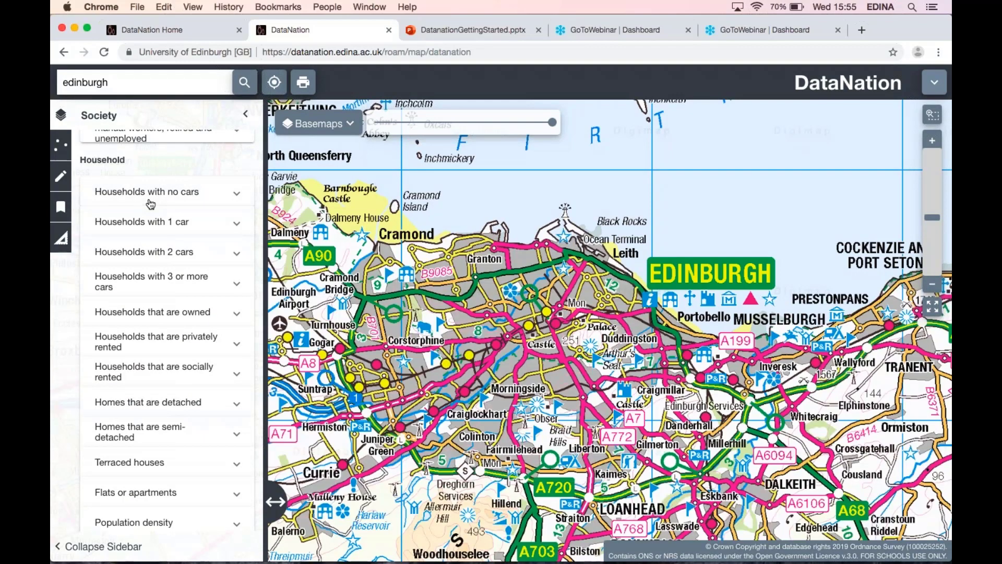
pyautogui.click(151, 203)
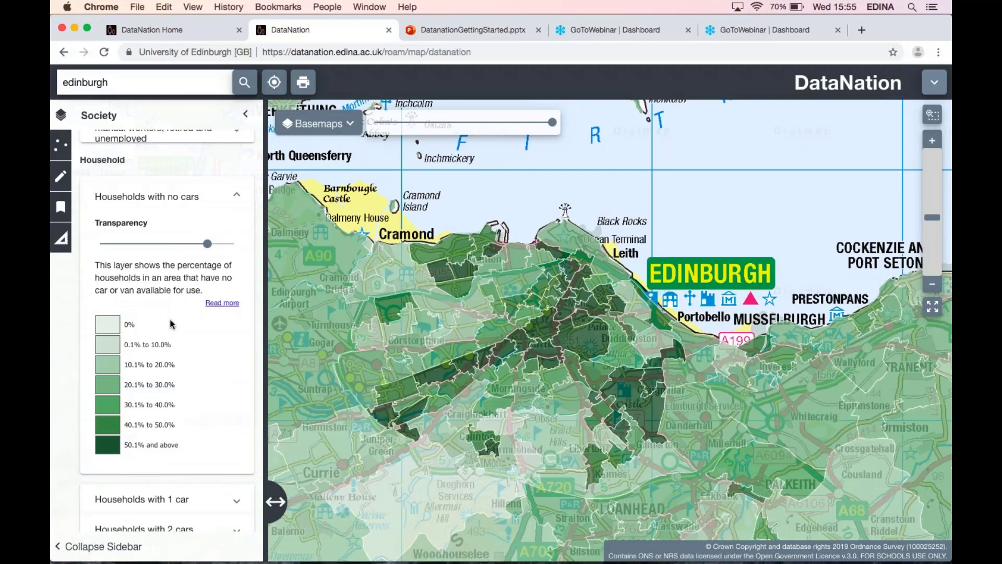
# Turn on the Internet User Classification layer.
pyautogui.scroll(-2, 170, 324)
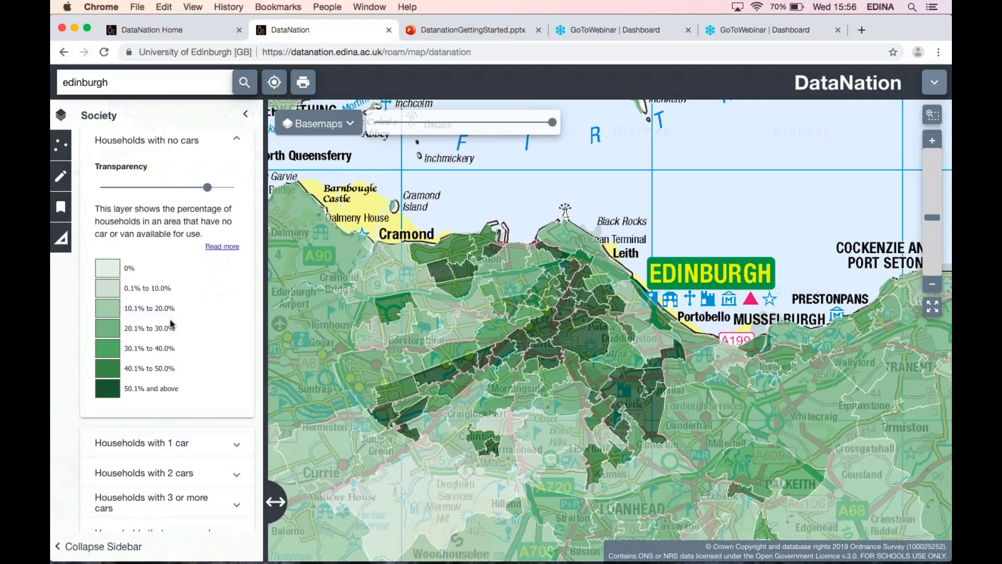
pyautogui.scroll(-2, 171, 323)
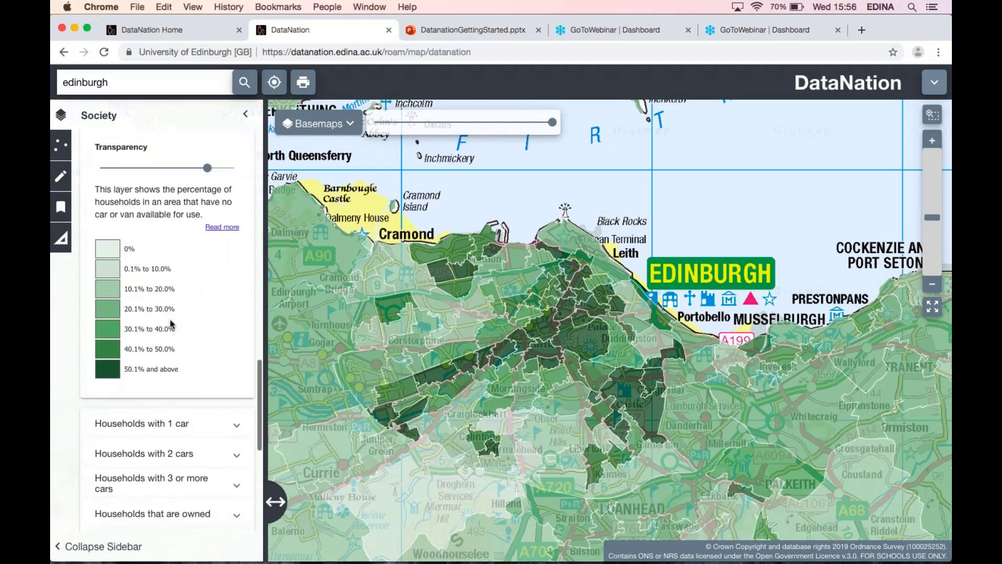
pyautogui.scroll(-10, 59, 420)
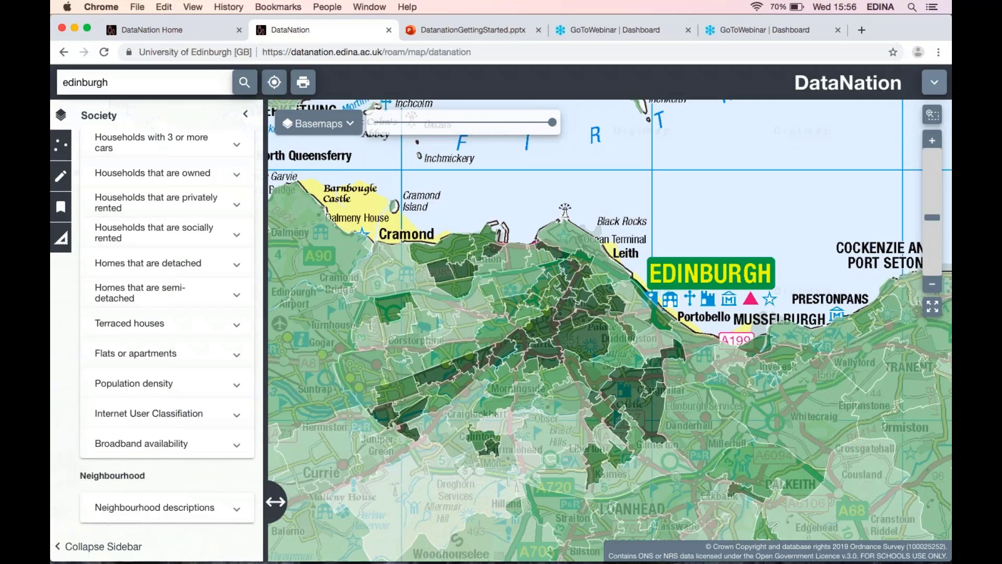
pyautogui.click(117, 421)
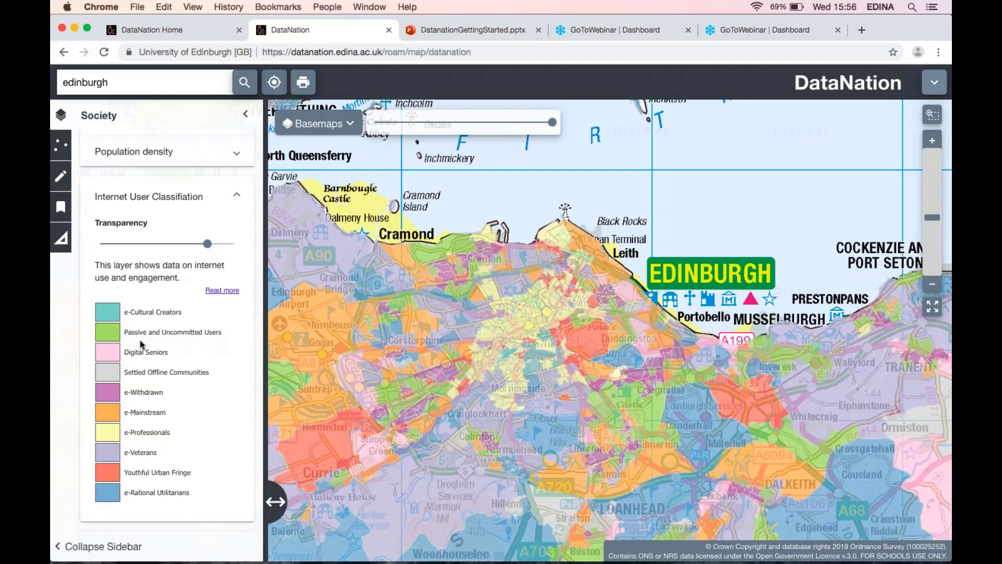
# Turn on the Broadband availability layer.
pyautogui.scroll(-3, 198, 222)
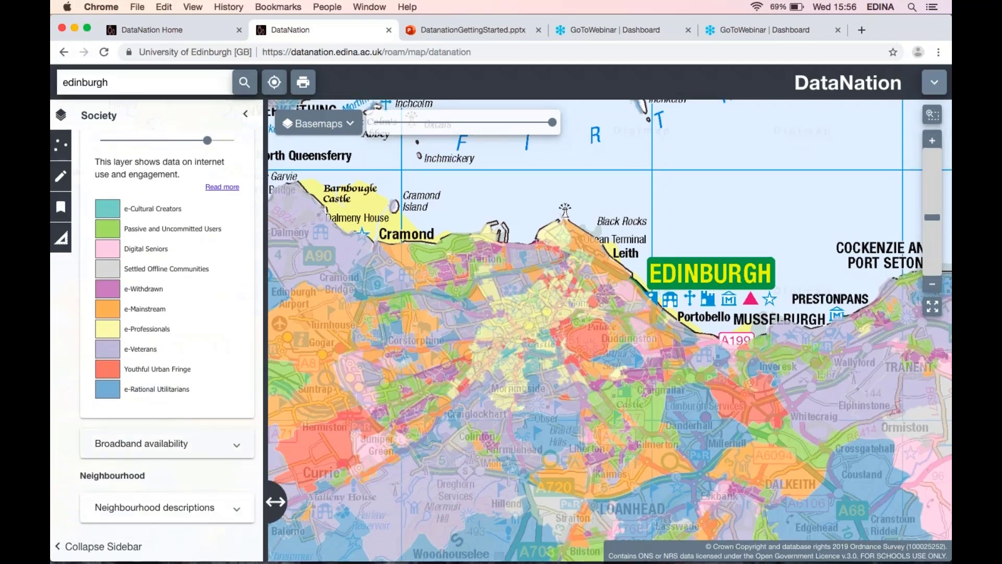
pyautogui.click(236, 444)
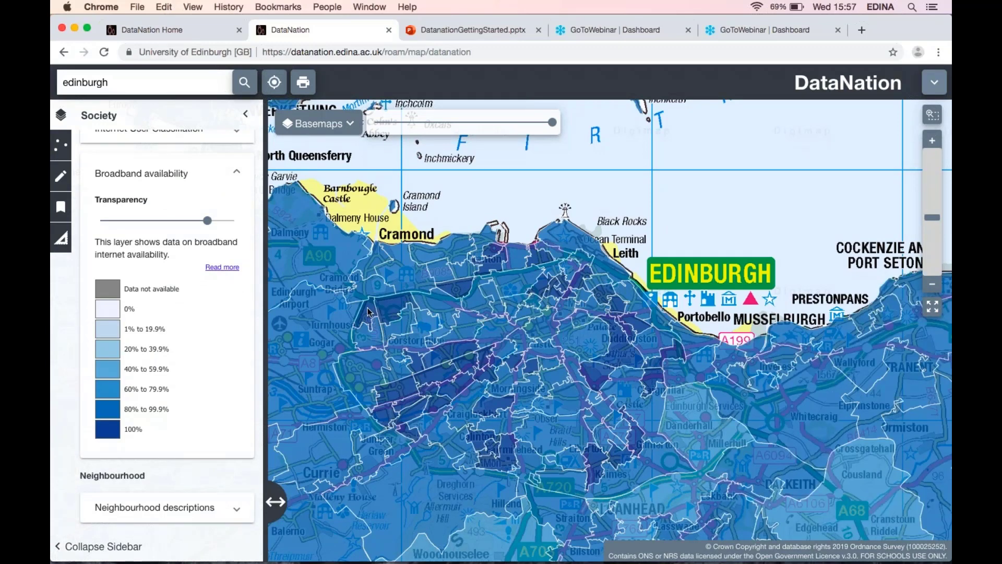
# Turn on the Neighbourhood descriptions layer, select an output area near Moredun and read its neighbourhood description.
pyautogui.click(152, 510)
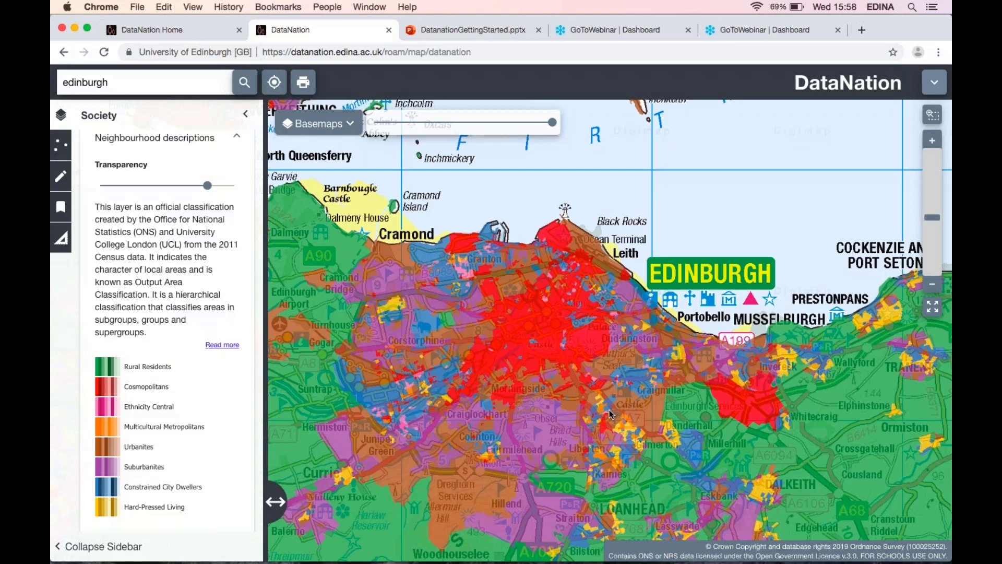
pyautogui.moveTo(609, 410); pyautogui.dragTo(631, 438)
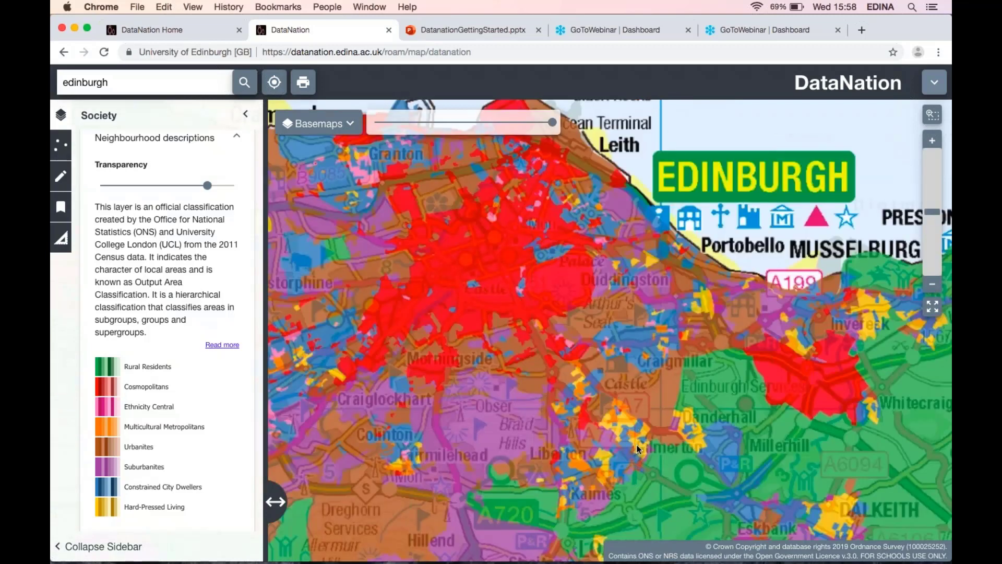
pyautogui.scroll(1, 463, 402)
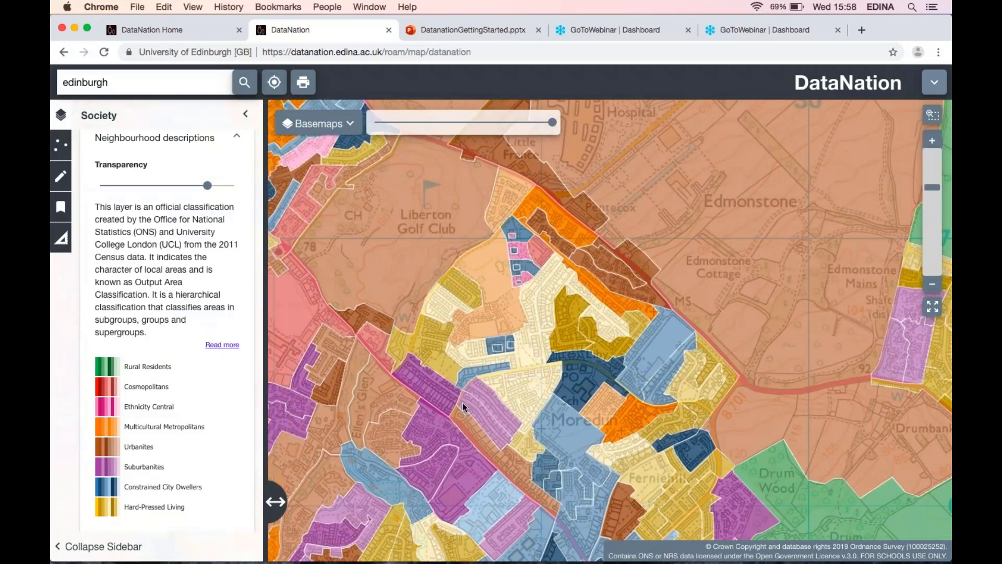
pyautogui.scroll(2, 462, 402)
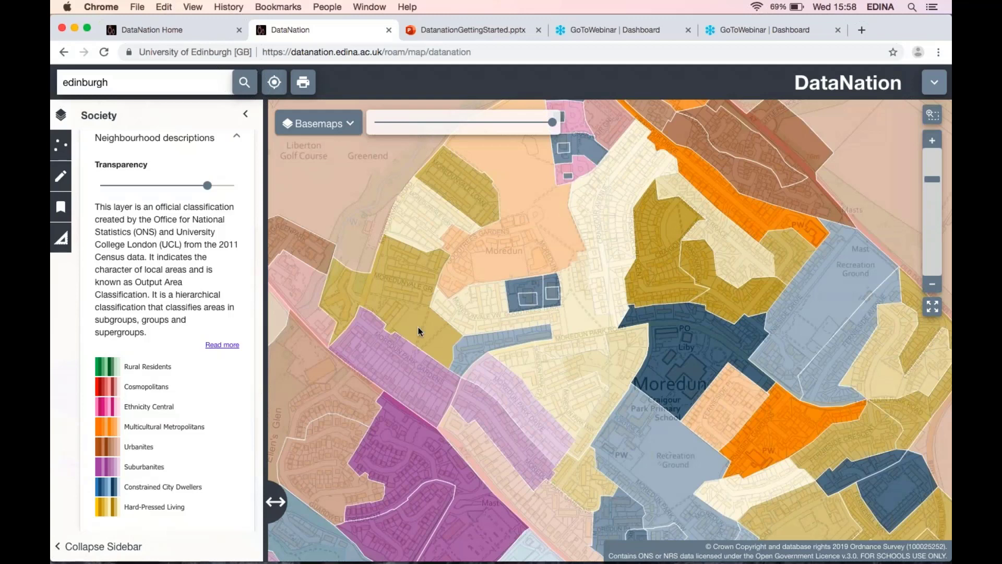
pyautogui.click(418, 327)
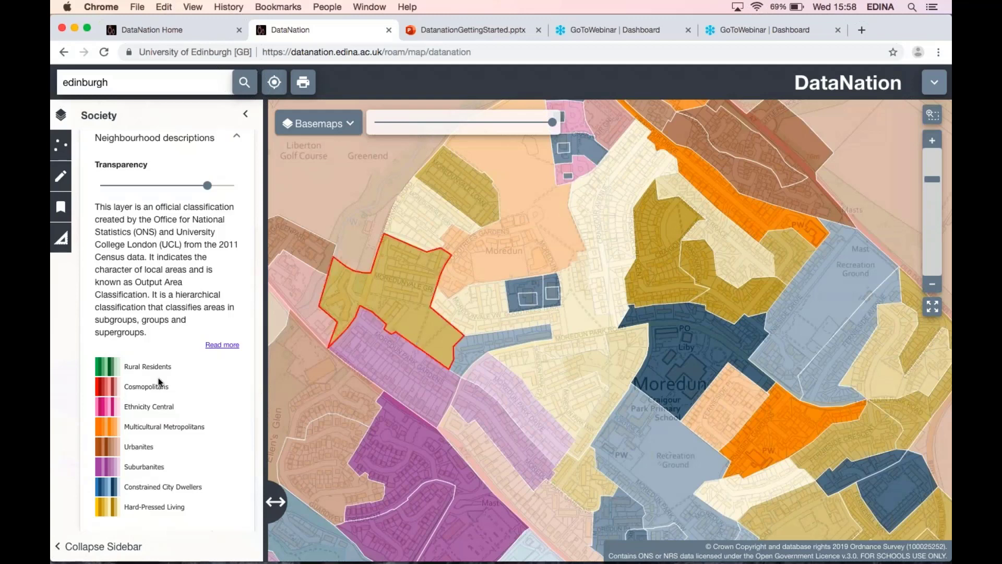
pyautogui.scroll(-1, 159, 378)
pyautogui.scroll(-3, 158, 377)
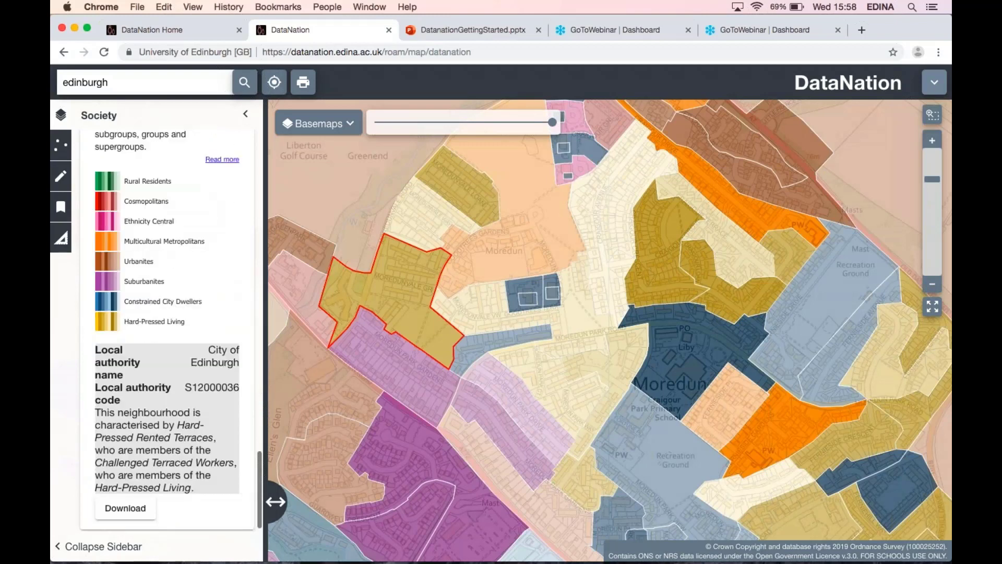
pyautogui.scroll(-1, 159, 377)
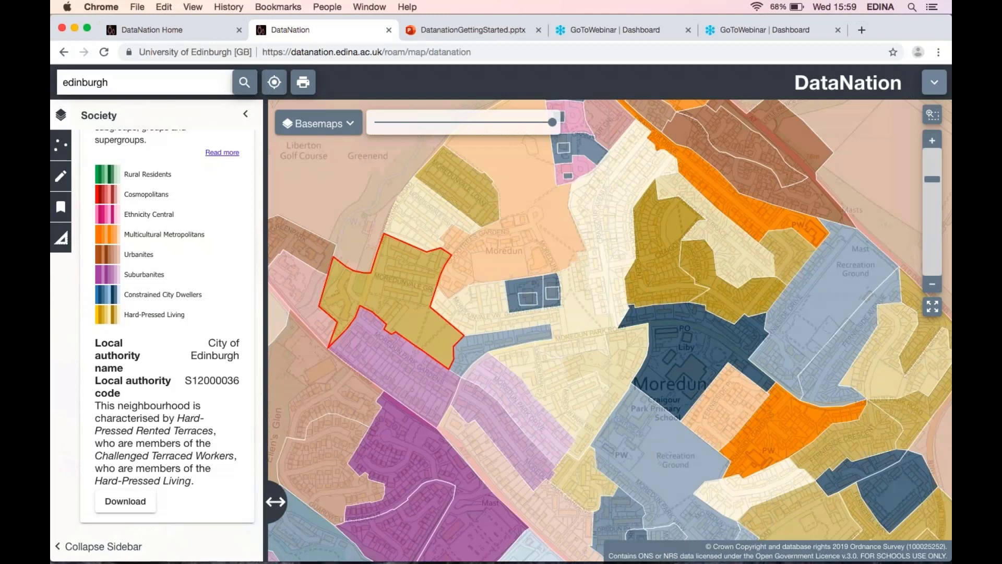
# Zoom back out over Edinburgh and scroll through the Society layer list again.
pyautogui.scroll(20, 178, 425)
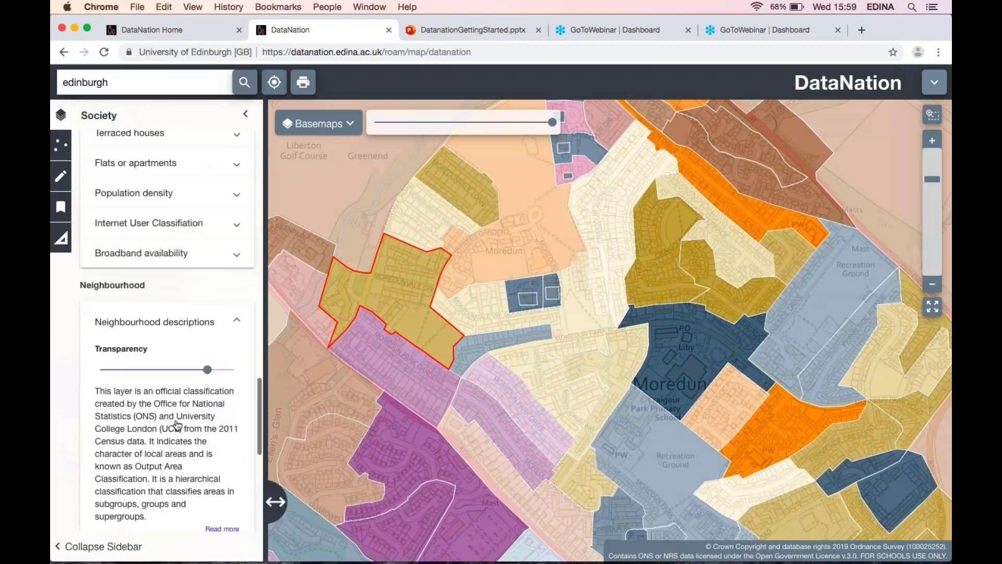
pyautogui.scroll(3, 177, 426)
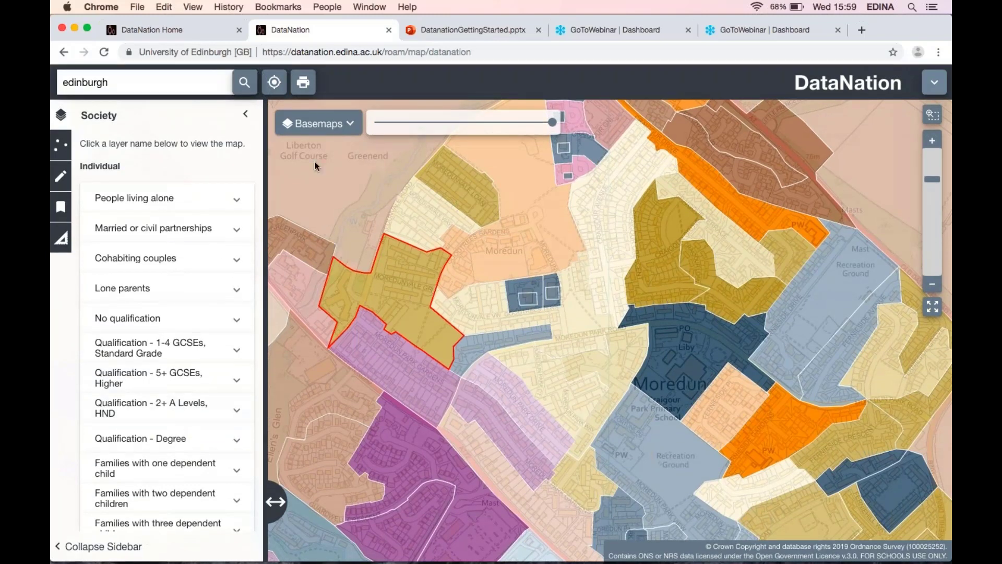
pyautogui.click(934, 290)
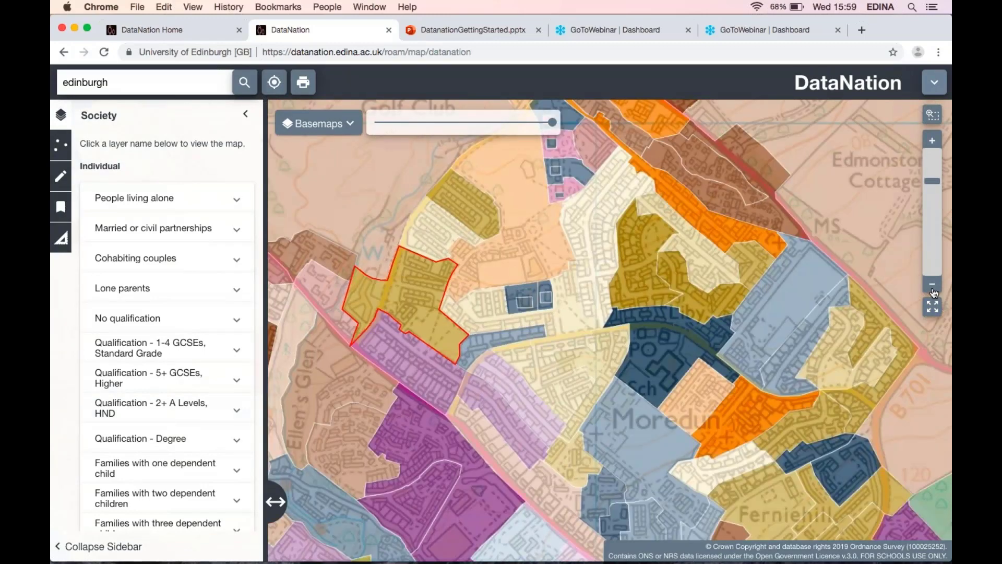
pyautogui.click(933, 291)
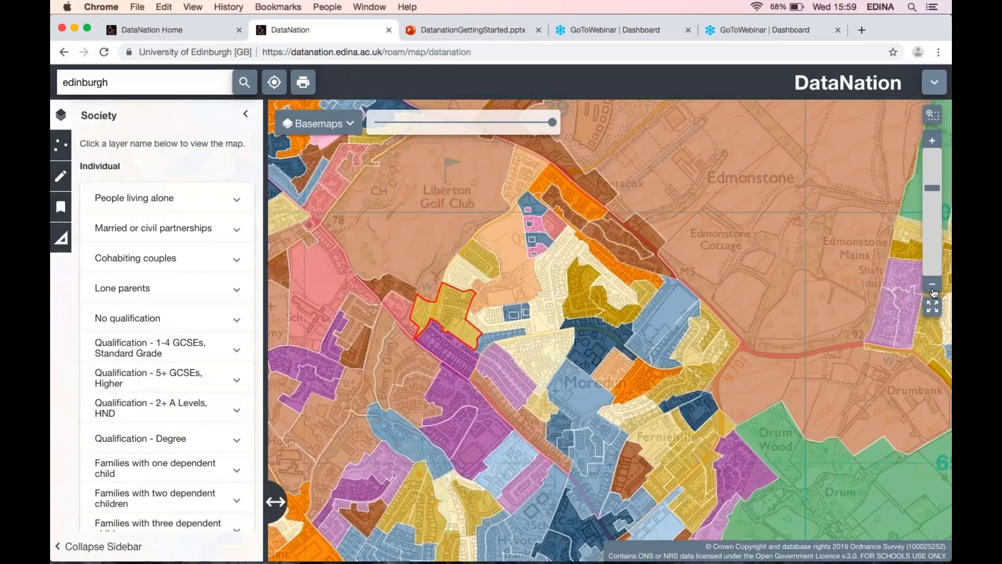
pyautogui.click(934, 290)
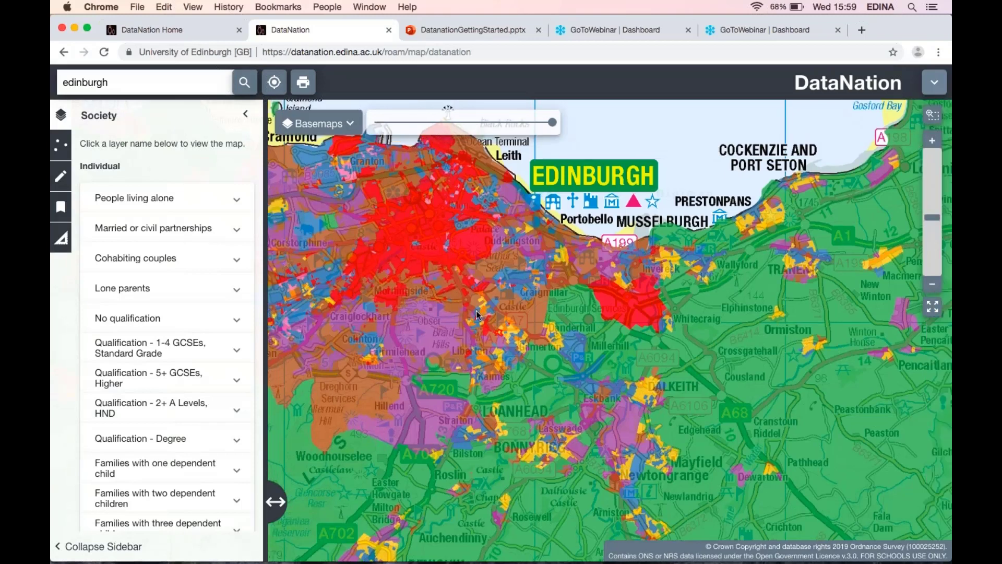
pyautogui.scroll(-1, 148, 390)
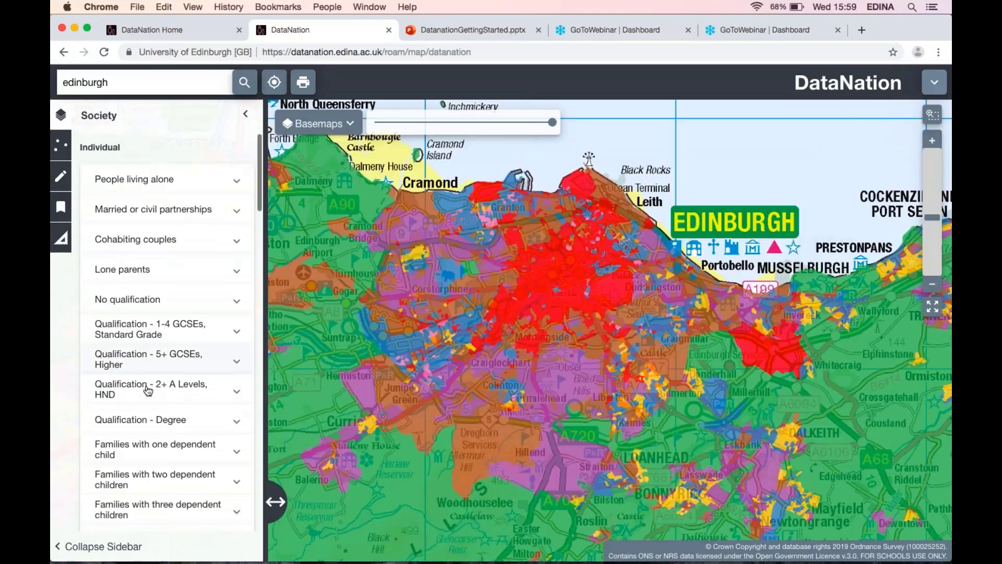
pyautogui.scroll(-2, 148, 390)
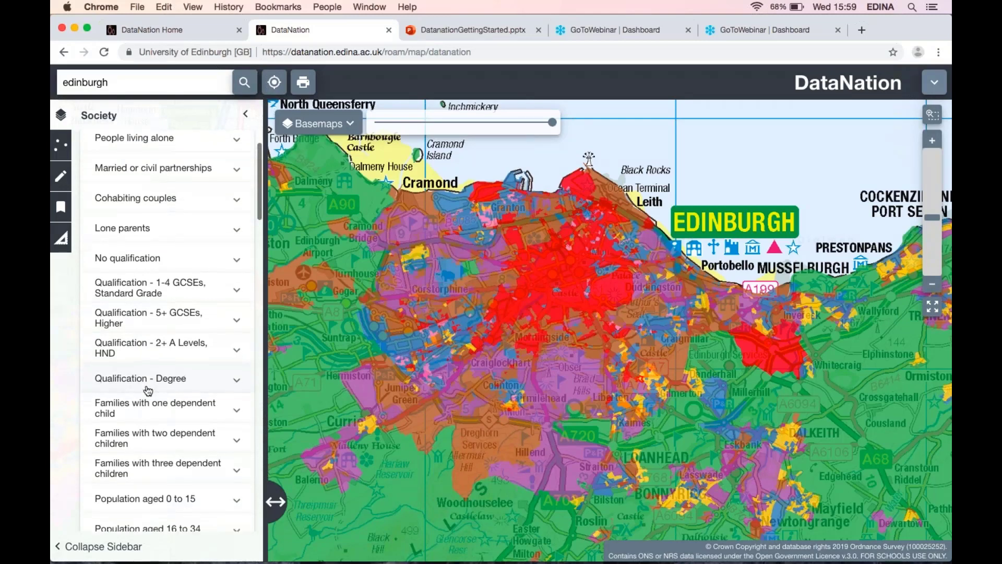
pyautogui.scroll(-5, 148, 390)
pyautogui.scroll(-10, 148, 390)
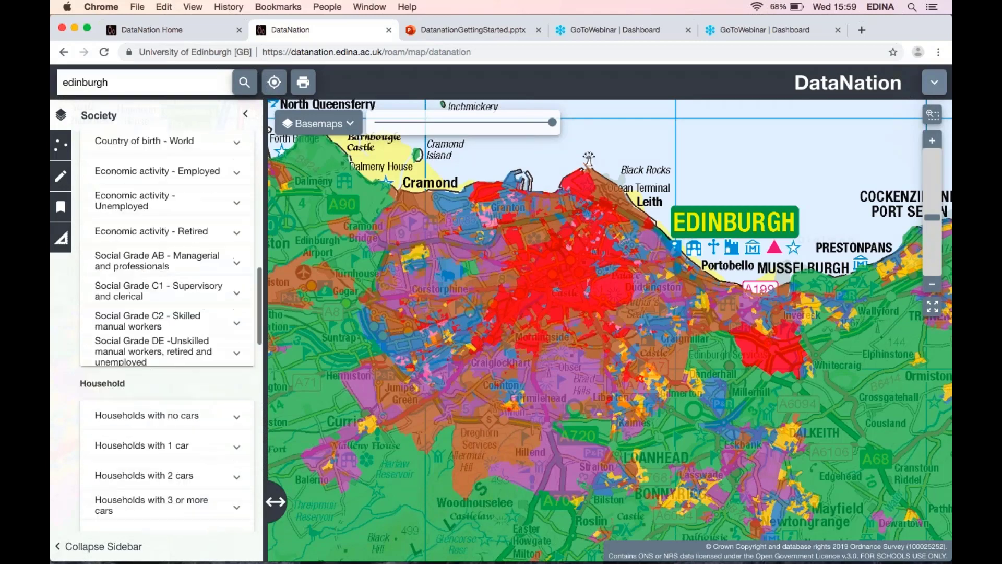
pyautogui.scroll(-8, 167, 334)
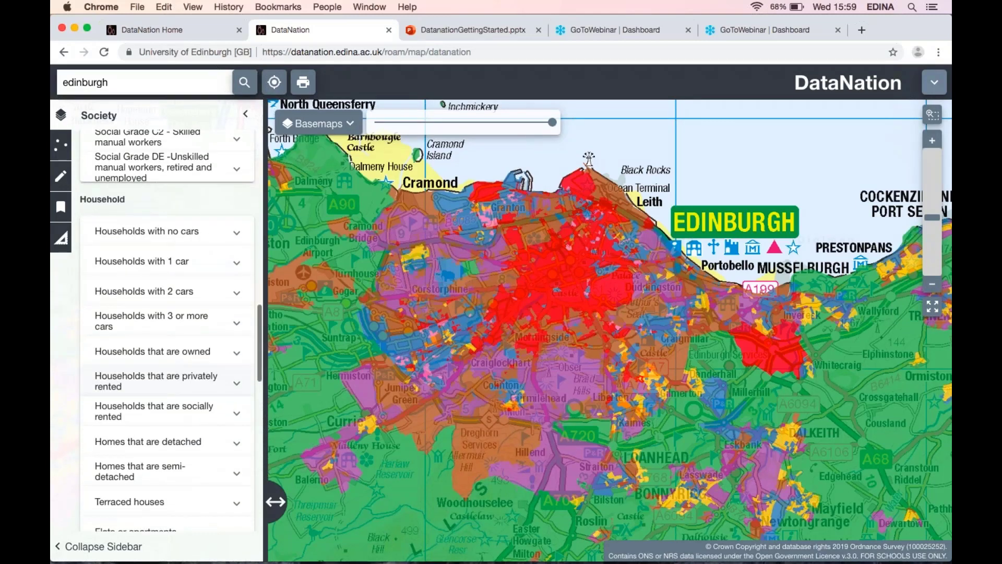
# Turn on the No qualification layer in the Society list.
pyautogui.scroll(-2, 167, 334)
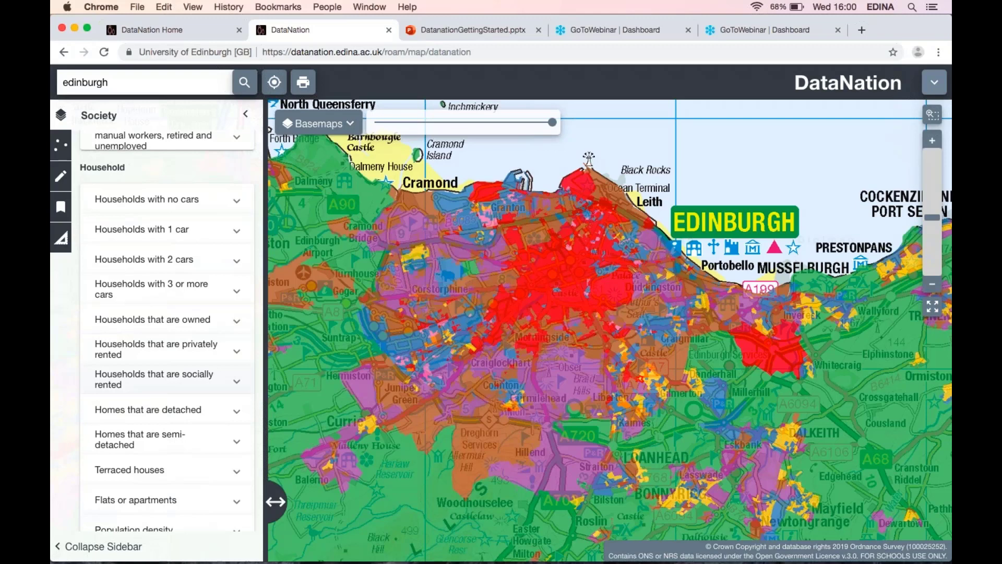
pyautogui.scroll(1, 148, 387)
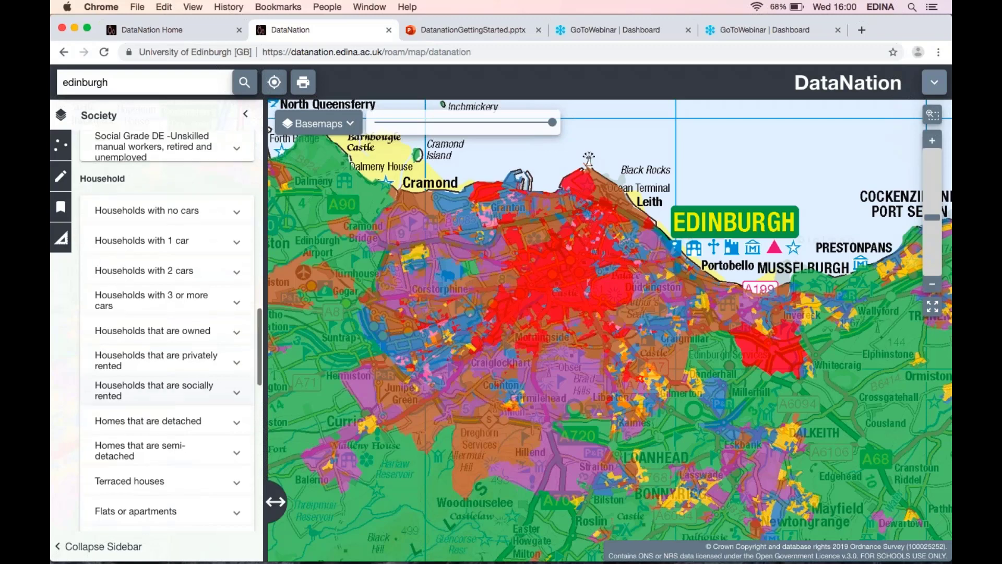
pyautogui.scroll(-10, 147, 387)
pyautogui.scroll(4, 148, 391)
pyautogui.scroll(5, 147, 395)
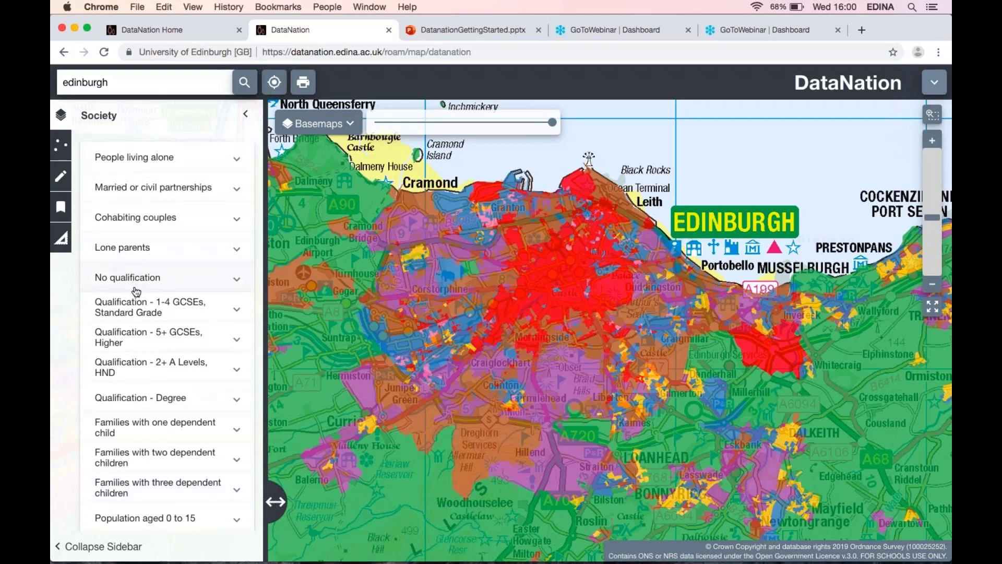
pyautogui.click(136, 291)
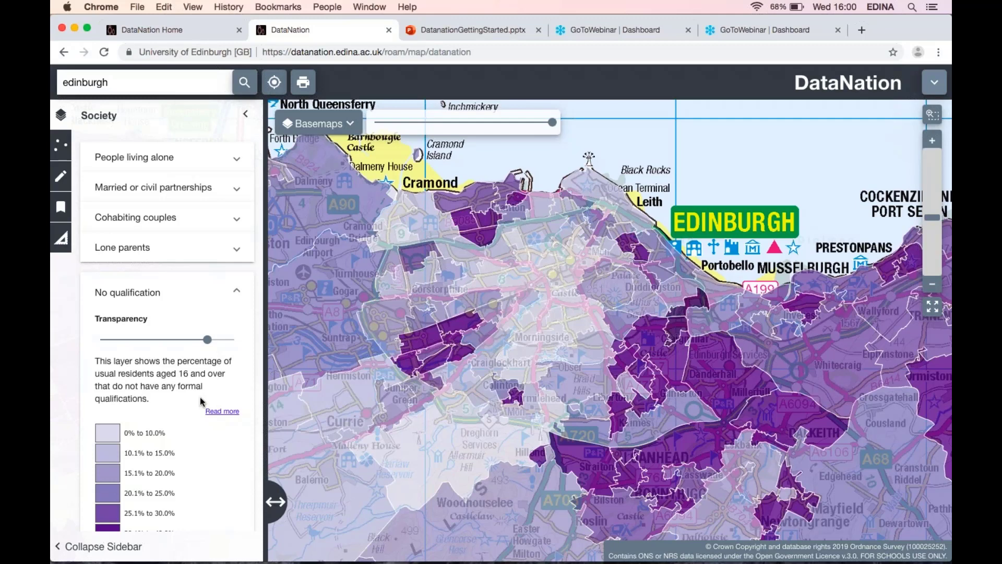
# Turn on the People living alone layer, then switch to the Lone parents layer.
pyautogui.scroll(-5, 199, 397)
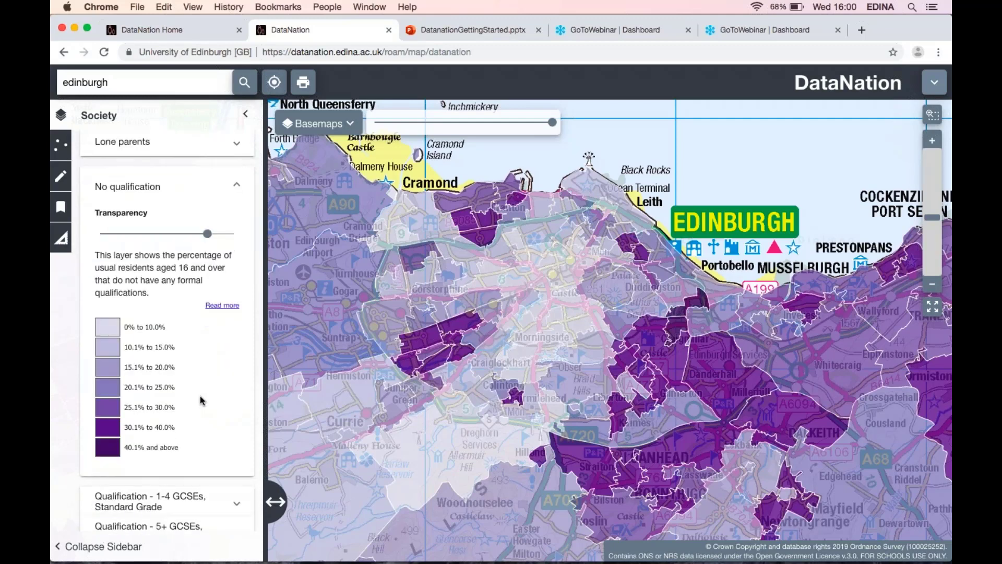
pyautogui.scroll(-15, 199, 396)
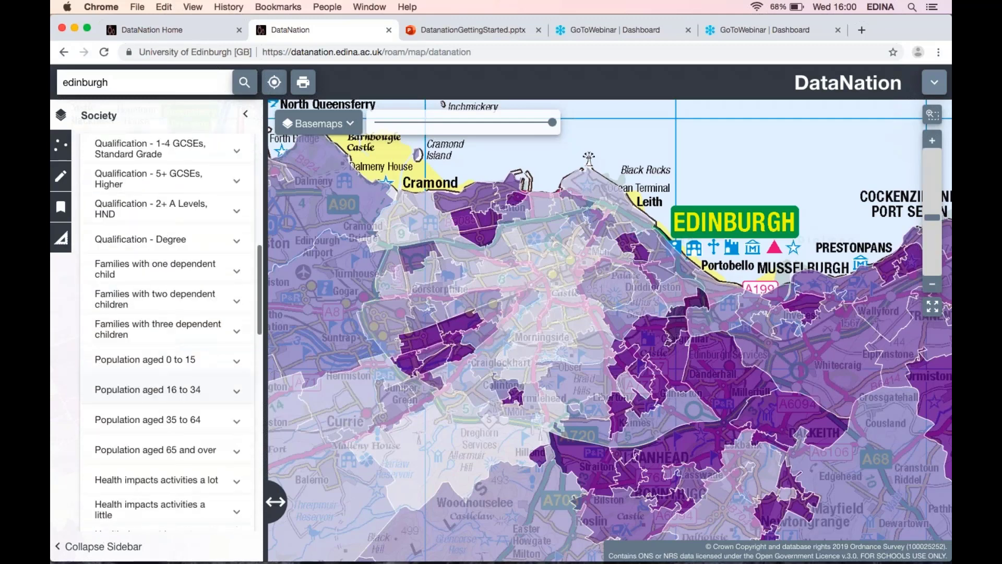
pyautogui.scroll(-4, 199, 395)
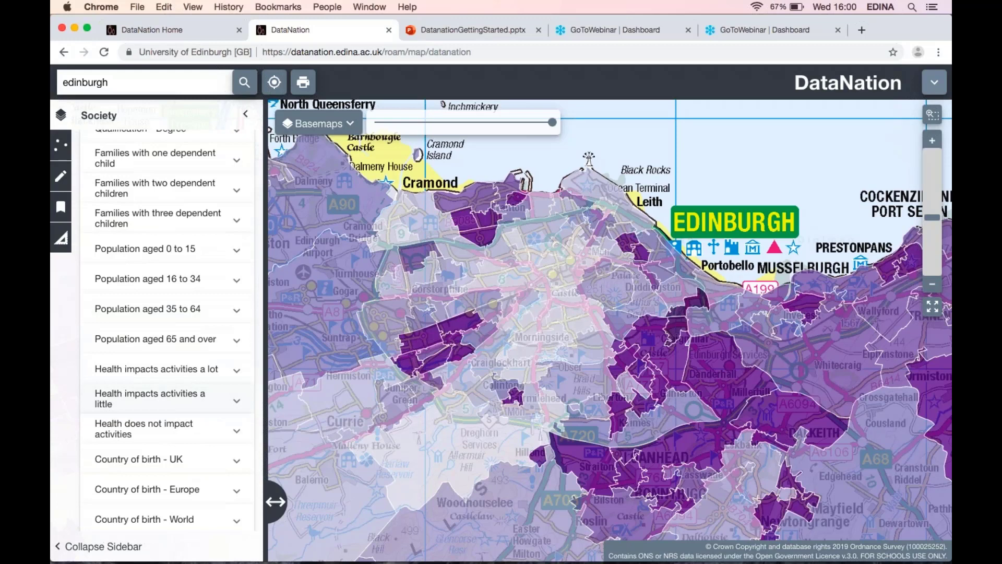
pyautogui.scroll(-8, 200, 396)
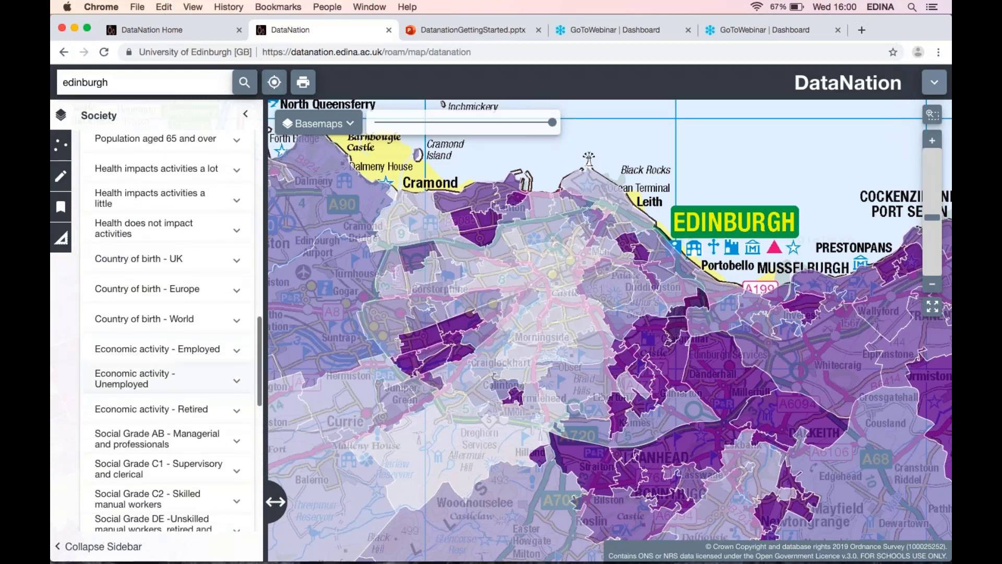
pyautogui.scroll(-6, 200, 395)
pyautogui.scroll(20, 199, 396)
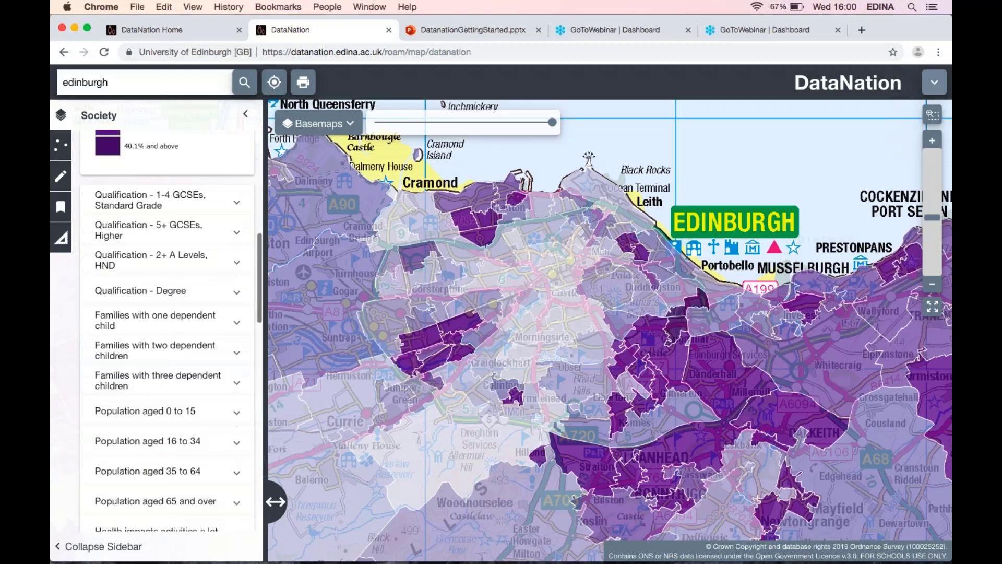
pyautogui.scroll(18, 200, 396)
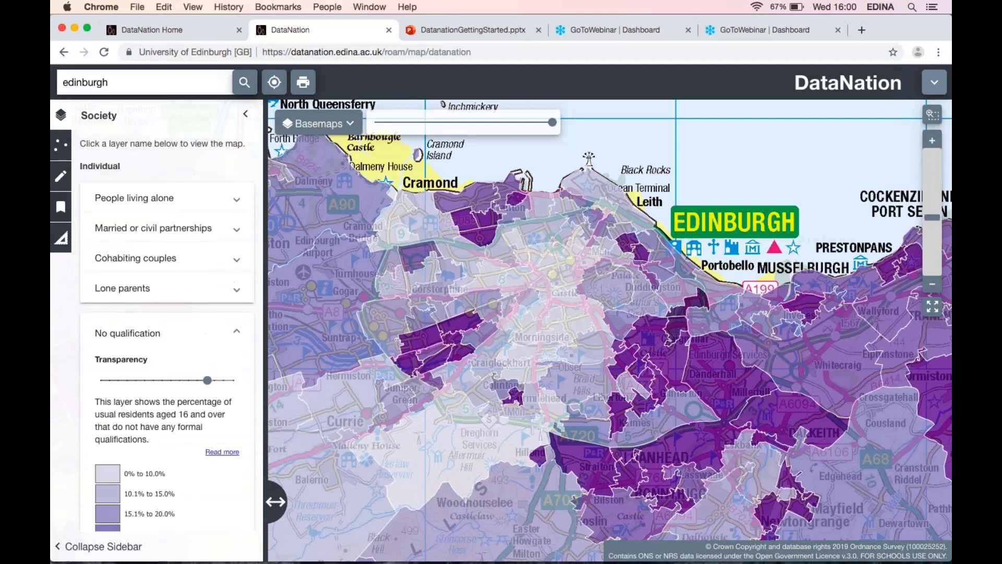
pyautogui.click(153, 209)
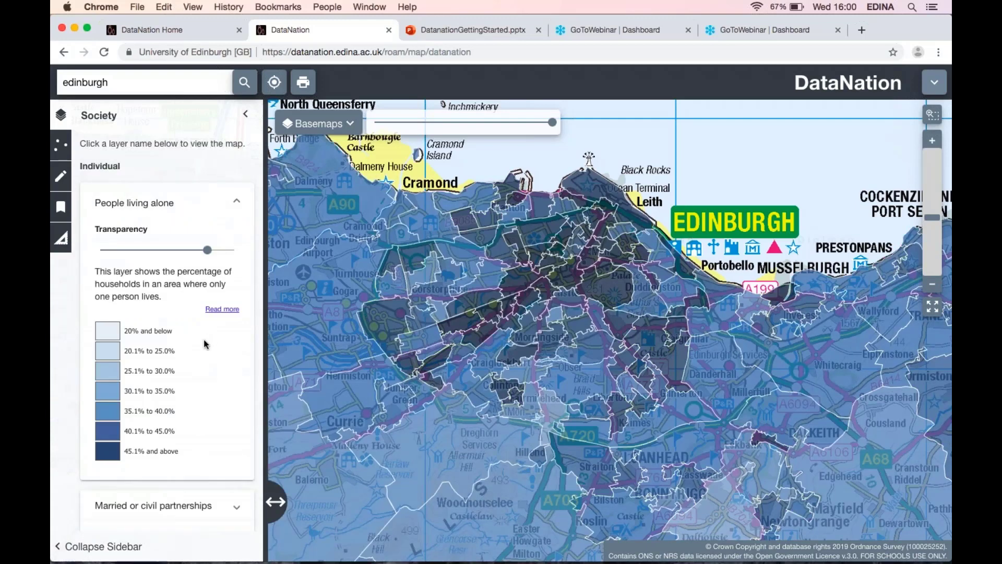
pyautogui.scroll(-10, 205, 344)
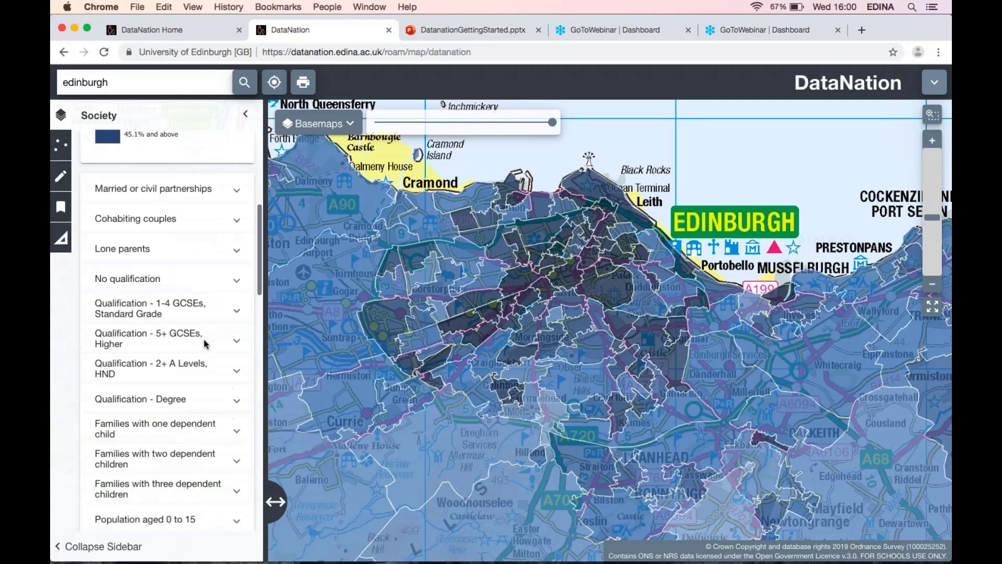
pyautogui.click(158, 243)
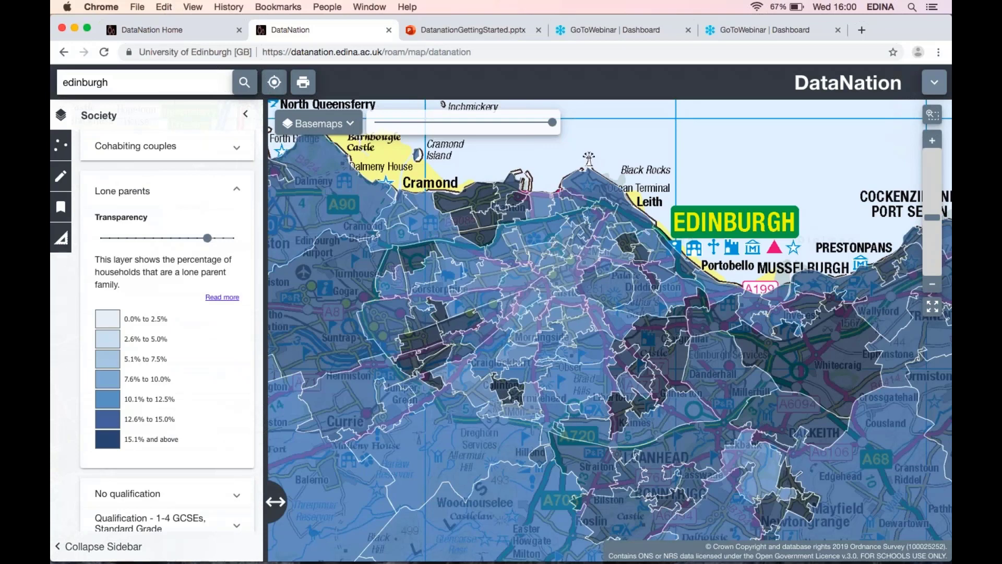
# Turn on the Households that are socially rented layer in the Household group.
pyautogui.scroll(-1, 167, 313)
pyautogui.scroll(-10, 107, 413)
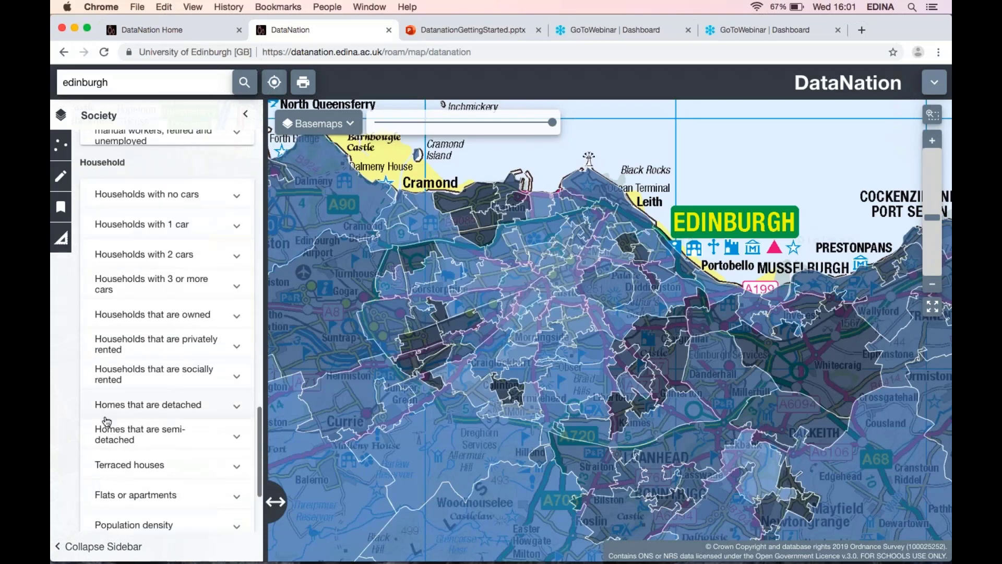
pyautogui.scroll(-2, 106, 412)
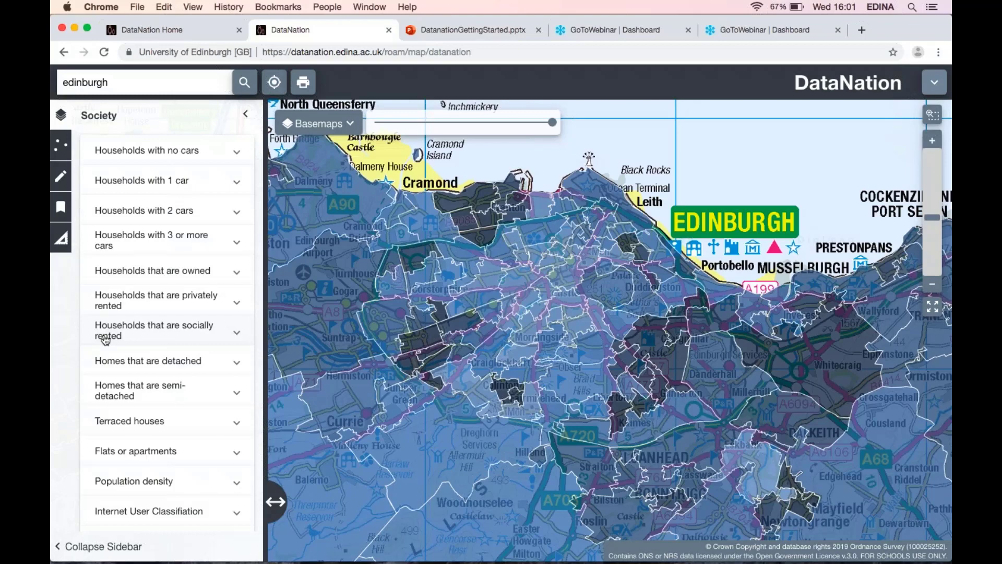
pyautogui.click(105, 340)
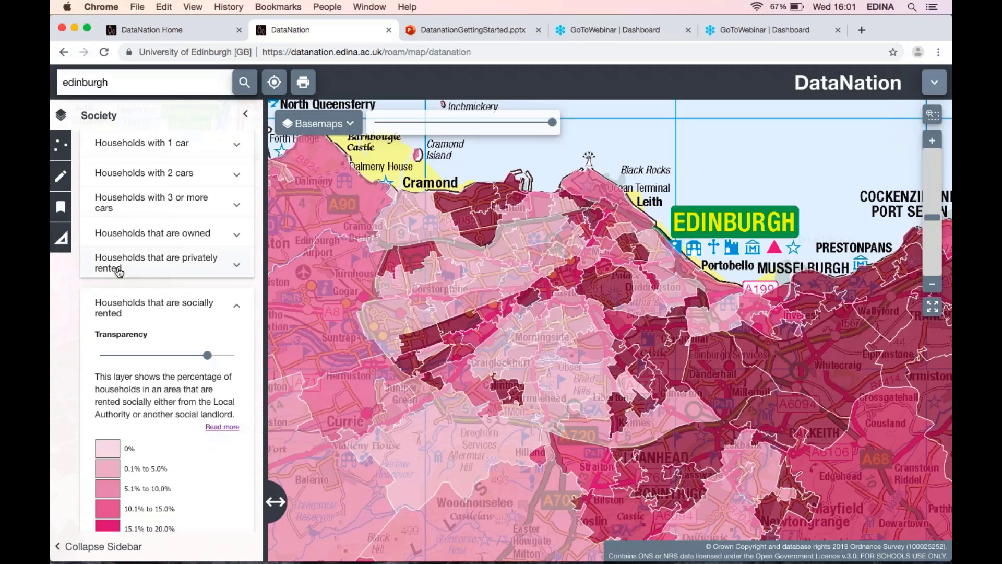
# Turn on the Households that are owned layer and select an output area in Murrayfield to view its household figures.
pyautogui.click(130, 233)
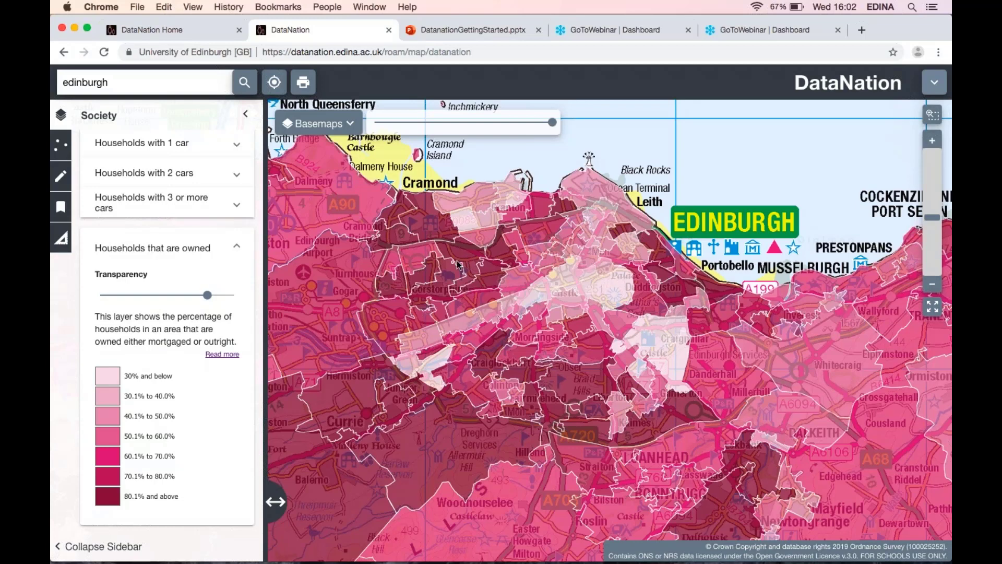
pyautogui.scroll(2, 480, 277)
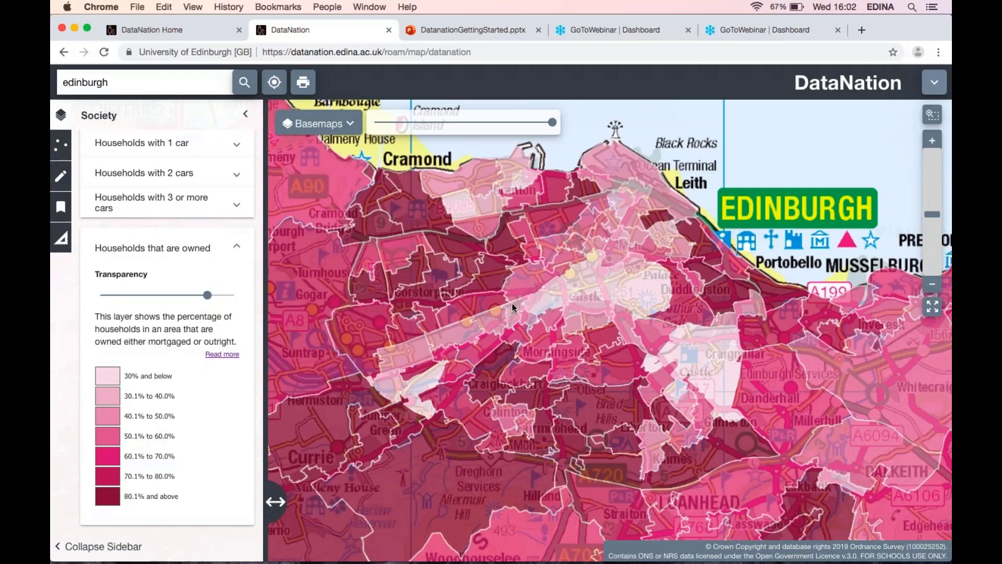
pyautogui.scroll(5, 512, 302)
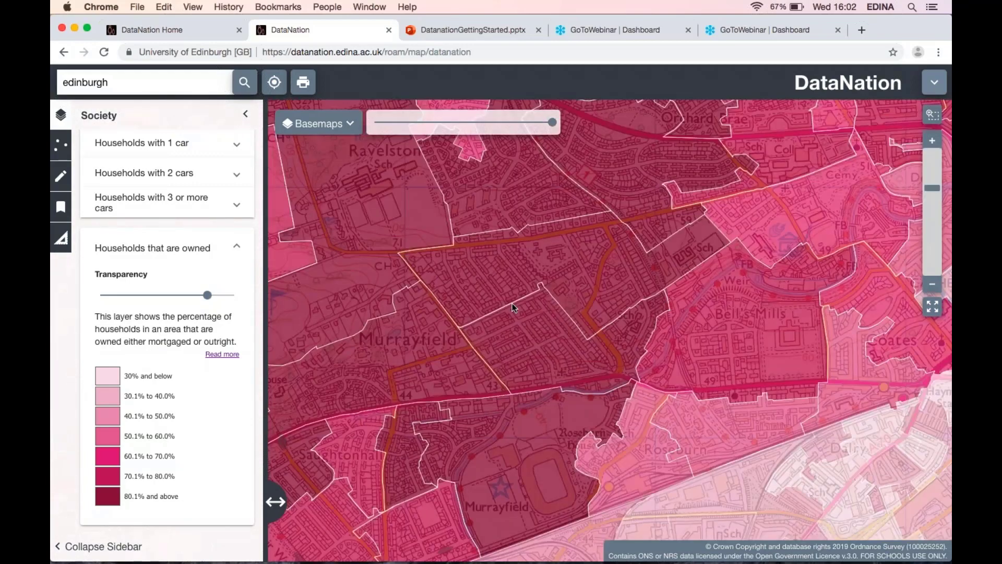
pyautogui.click(497, 265)
pyautogui.scroll(-8, 122, 302)
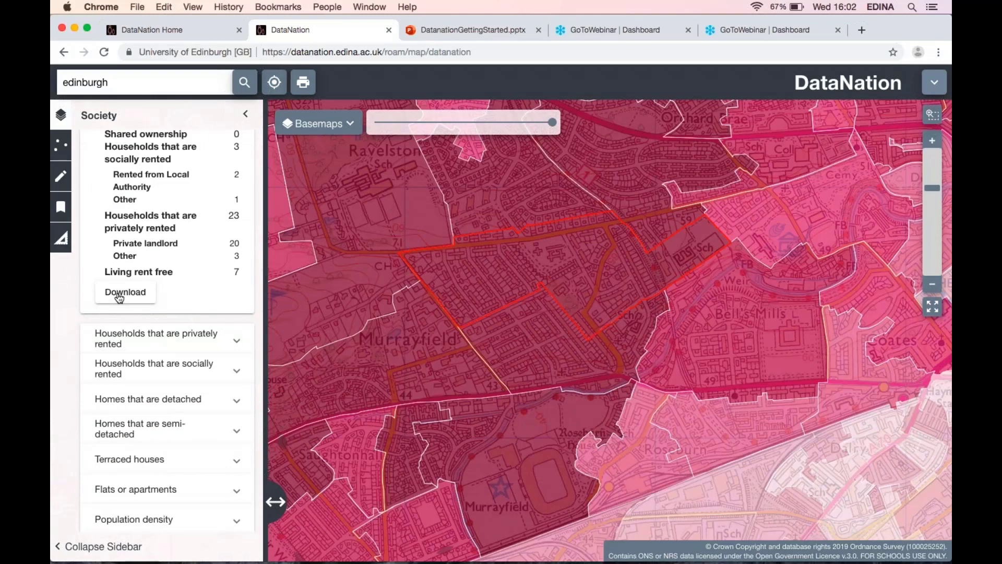
pyautogui.scroll(4, 121, 296)
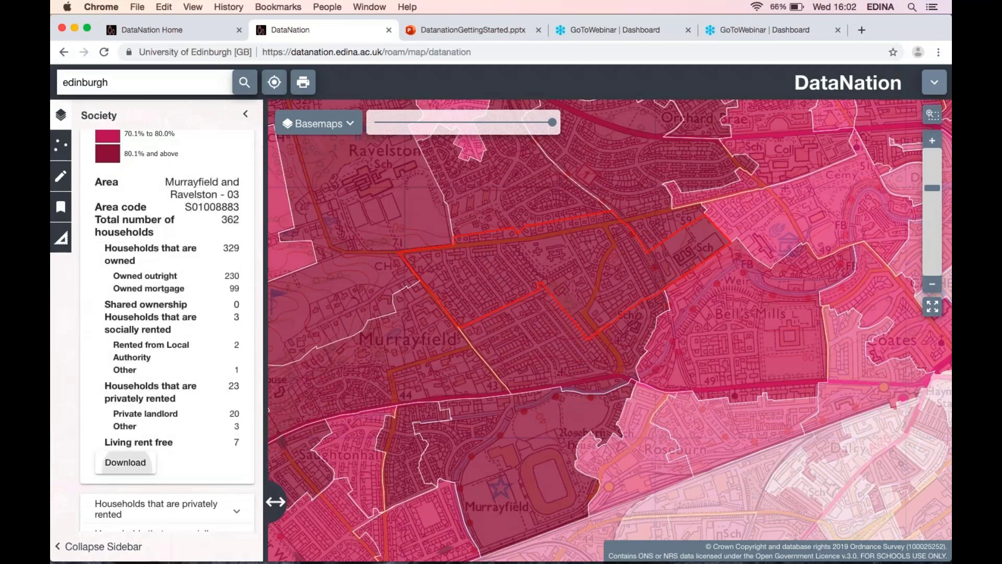
# Download the selected area's household data with the filename murrayfield.
pyautogui.click(125, 462)
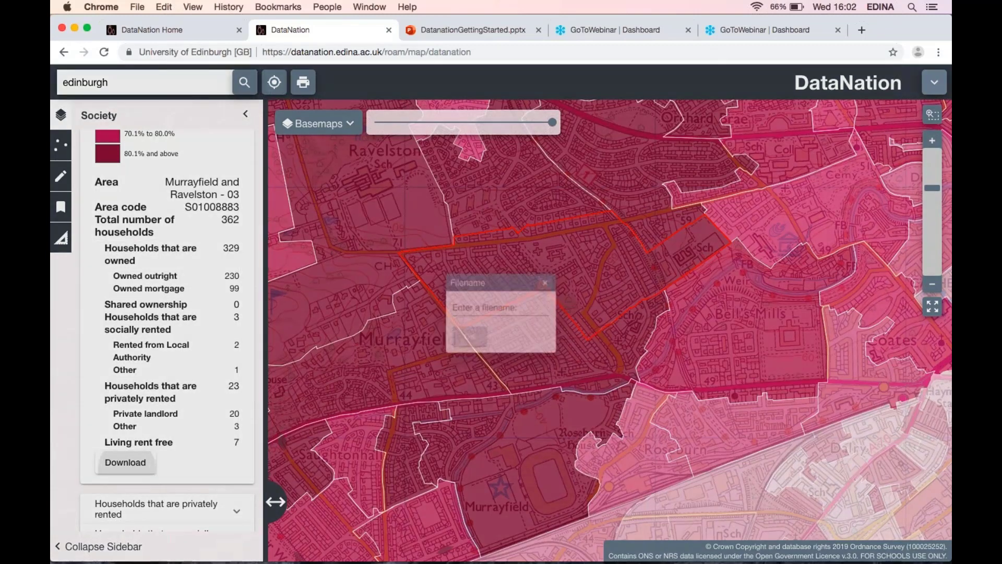
pyautogui.write('murrayfield')
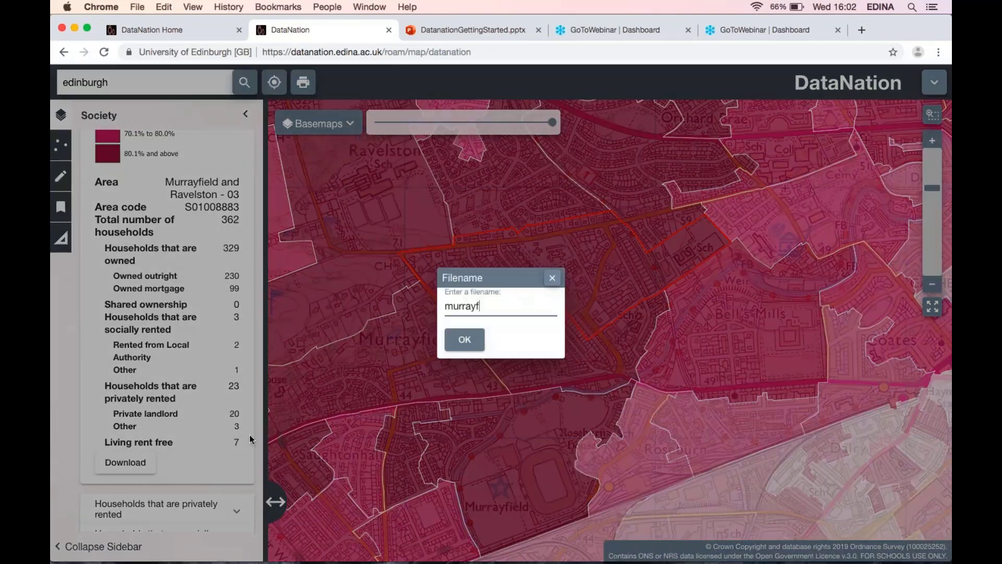
pyautogui.click(463, 349)
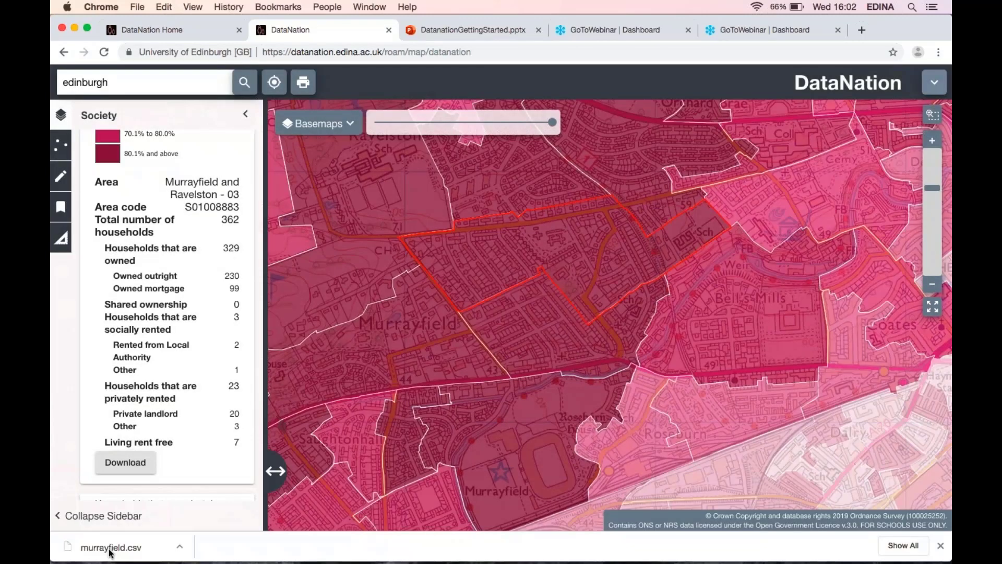
# Open the downloaded murrayfield.csv in Numbers and scroll across its columns of household data.
pyautogui.click(109, 548)
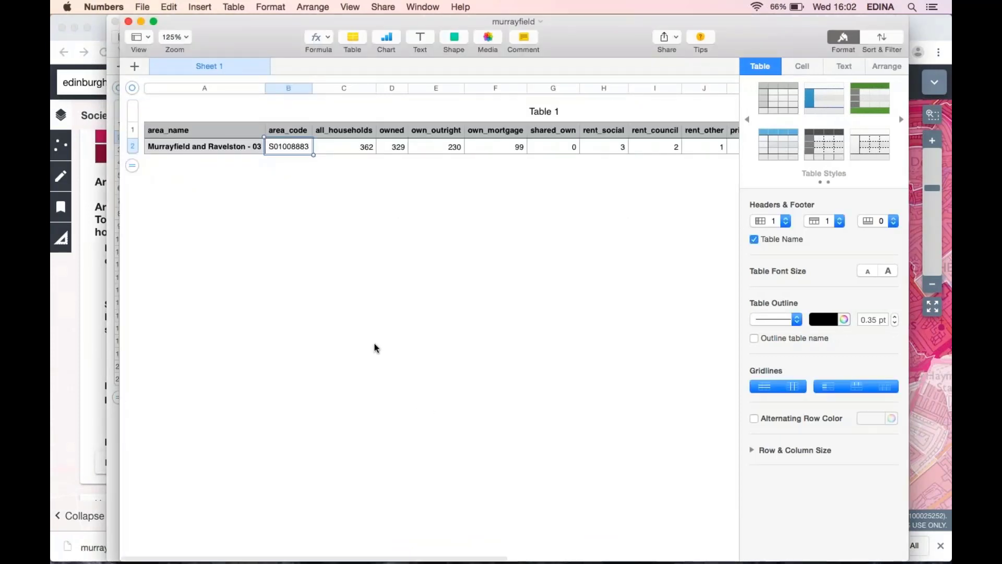
pyautogui.hscroll(1, 363, 308)
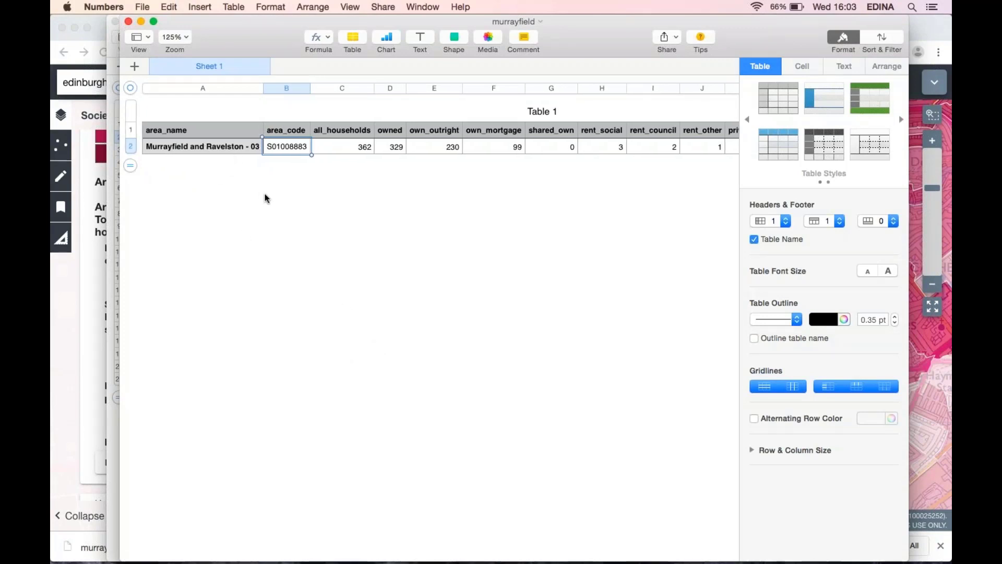
pyautogui.hscroll(1, 265, 197)
pyautogui.hscroll(1, 264, 198)
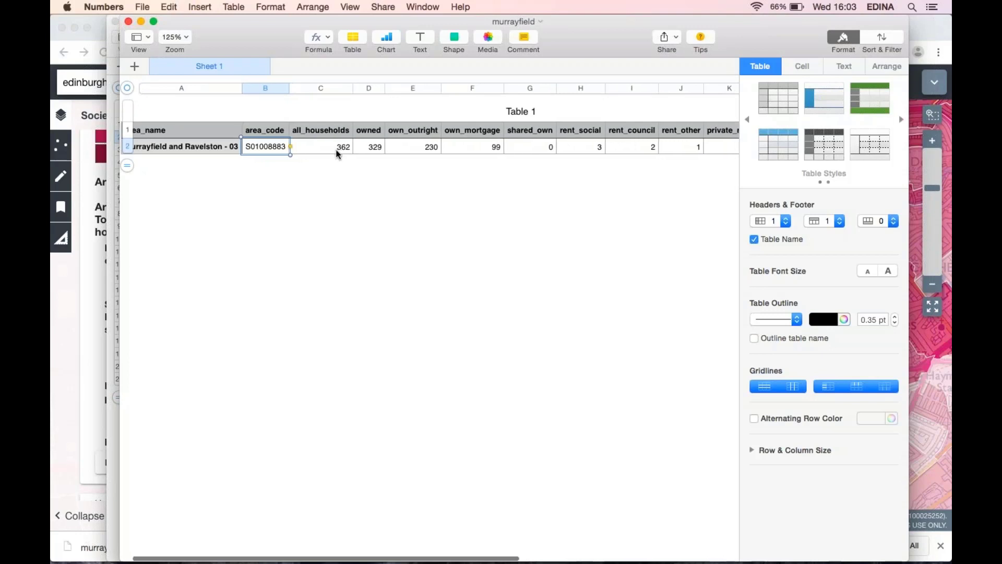
pyautogui.hscroll(5, 338, 153)
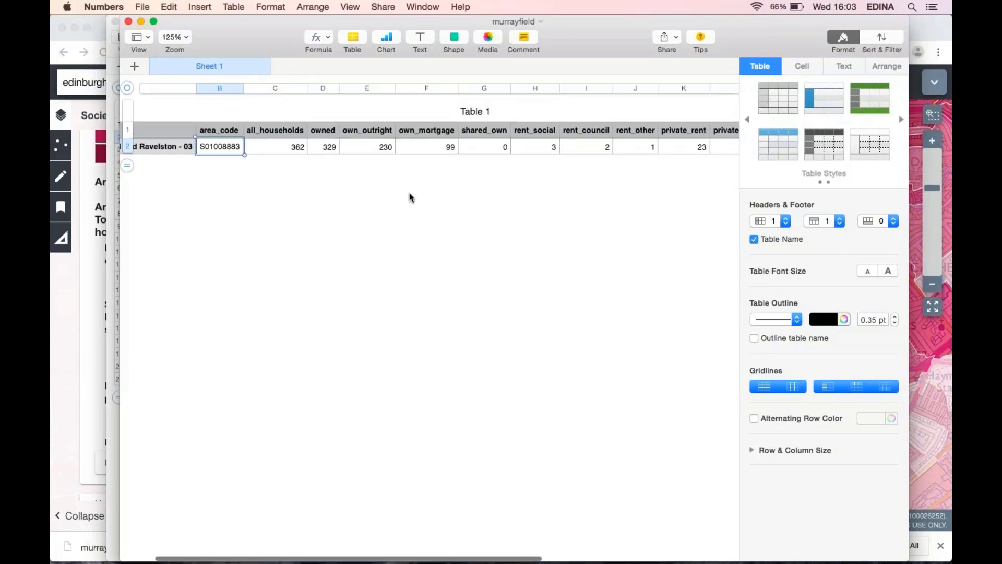
pyautogui.hscroll(8, 409, 195)
pyautogui.hscroll(10, 410, 197)
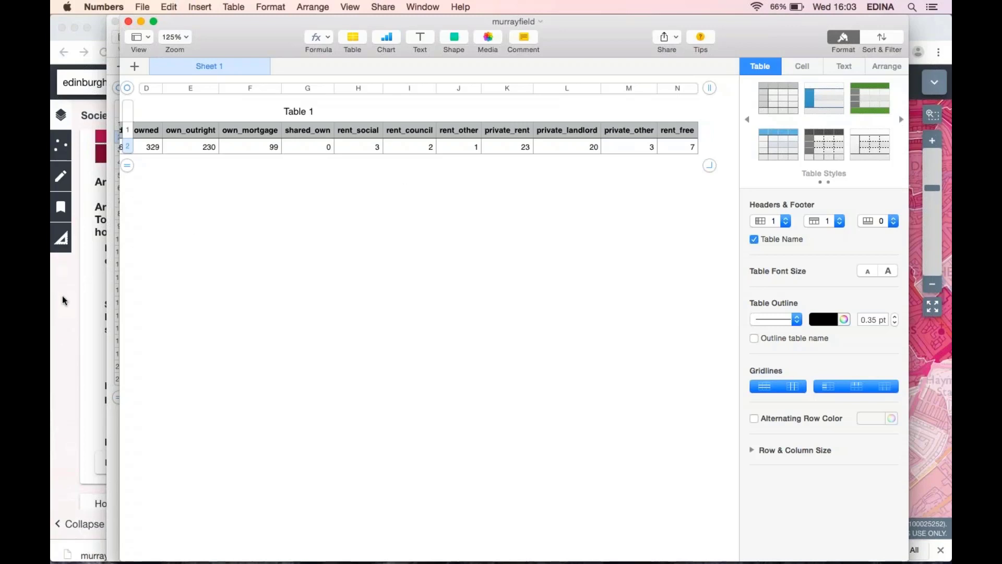
# Return to the map, zoom out, and place a pin marker on the selected Murrayfield output area.
pyautogui.click(62, 300)
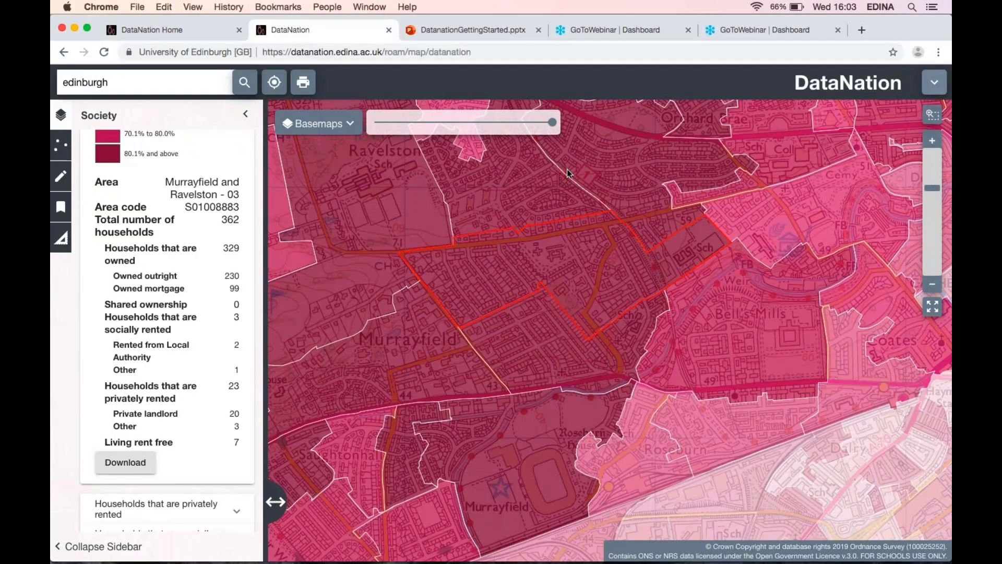
pyautogui.click(932, 290)
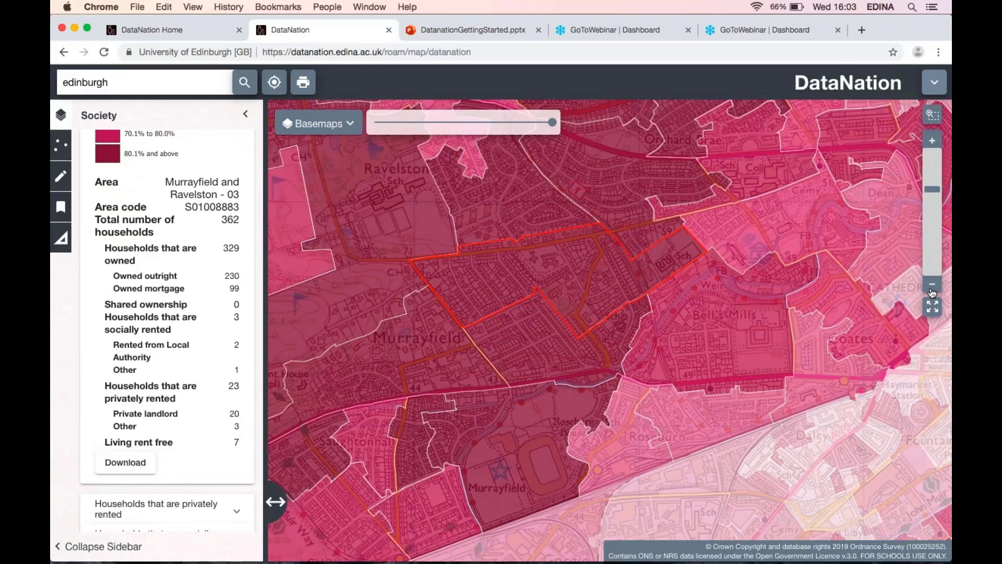
pyautogui.click(932, 291)
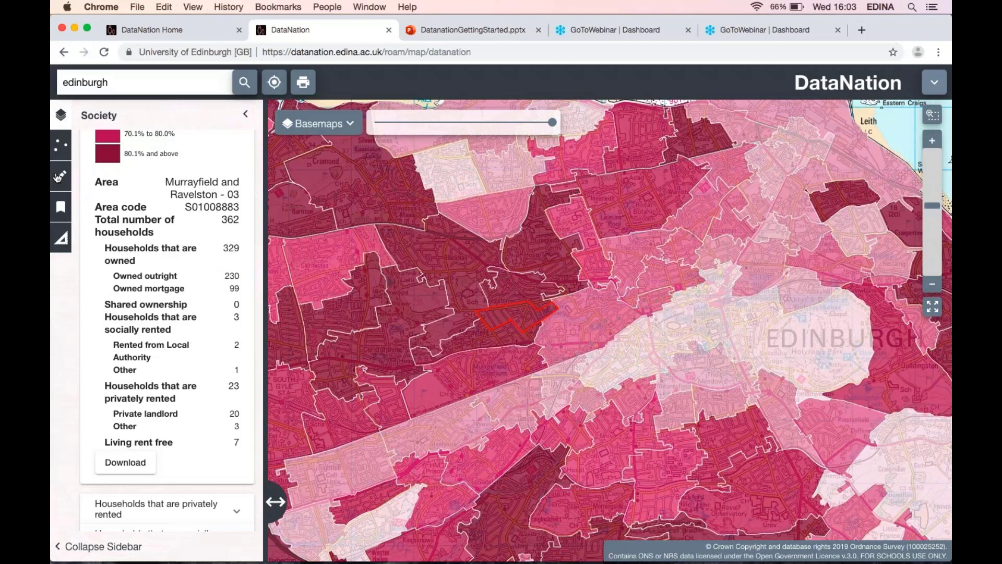
pyautogui.click(58, 178)
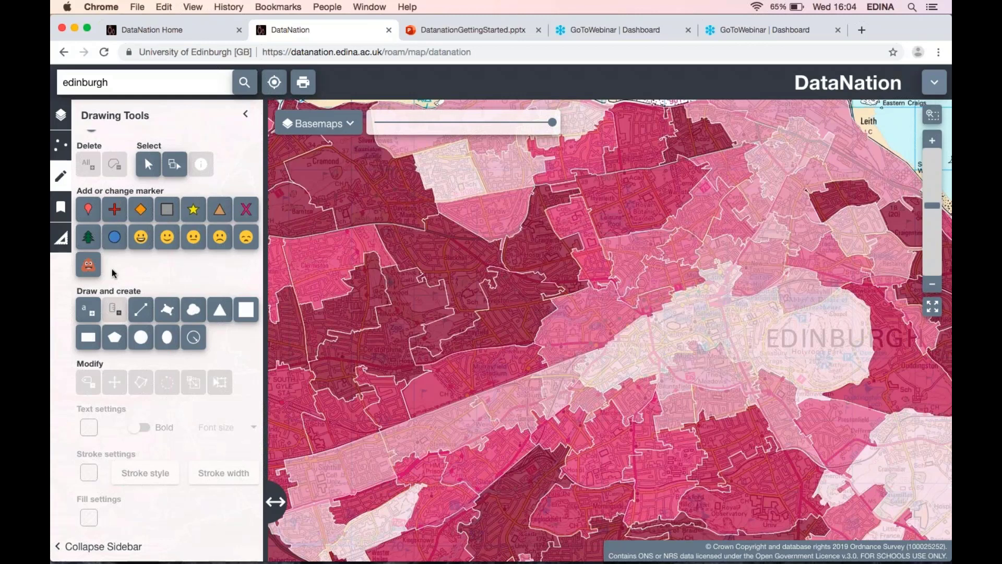
pyautogui.click(88, 209)
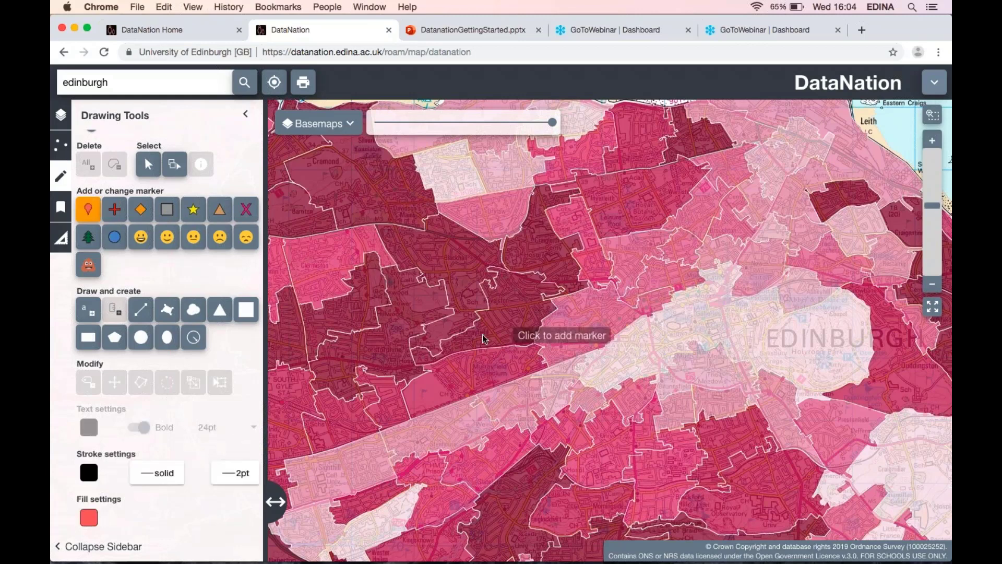
pyautogui.click(515, 327)
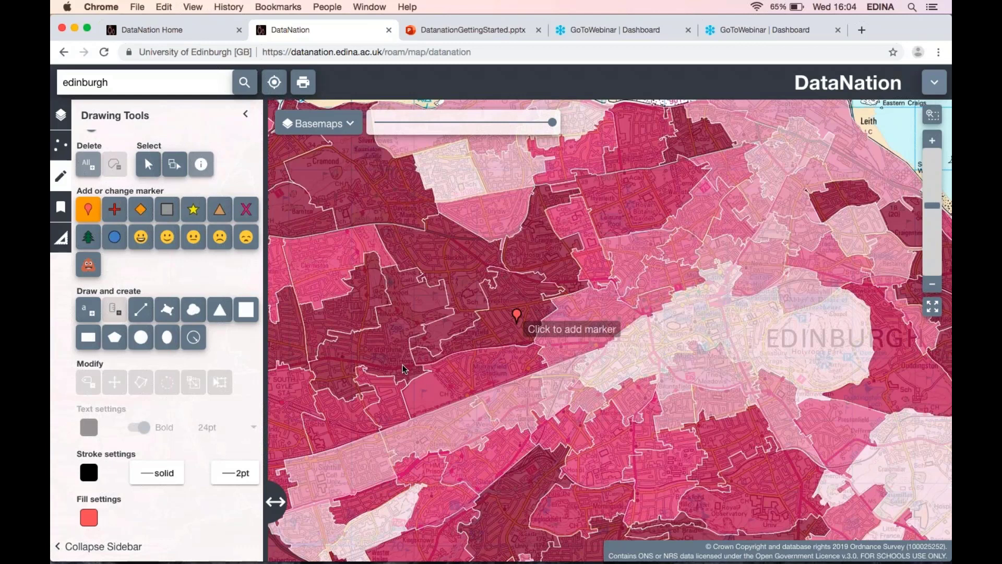
# Place a smiley marker below the pin on the map, then delete all drawn features.
pyautogui.click(141, 237)
pyautogui.click(507, 352)
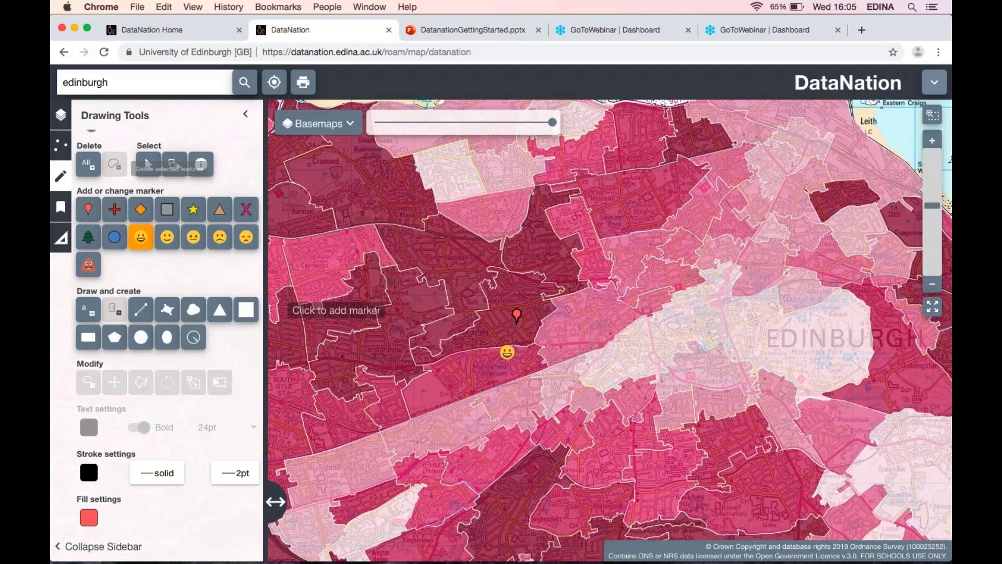
pyautogui.click(88, 164)
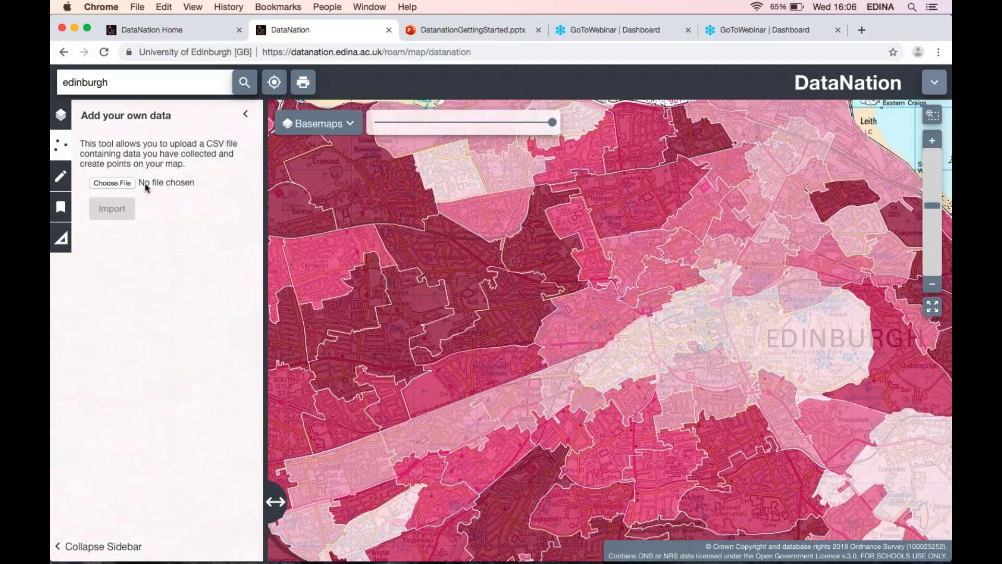
# Import the edin-pef-over100K.csv file from the USB drive as point data on the map.
pyautogui.press('super+Tab')
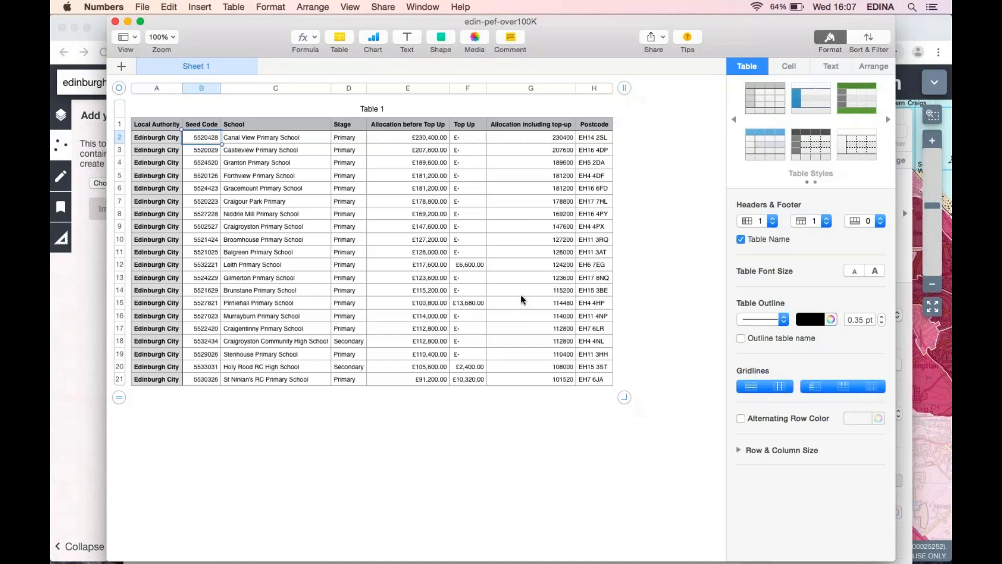
pyautogui.click(88, 373)
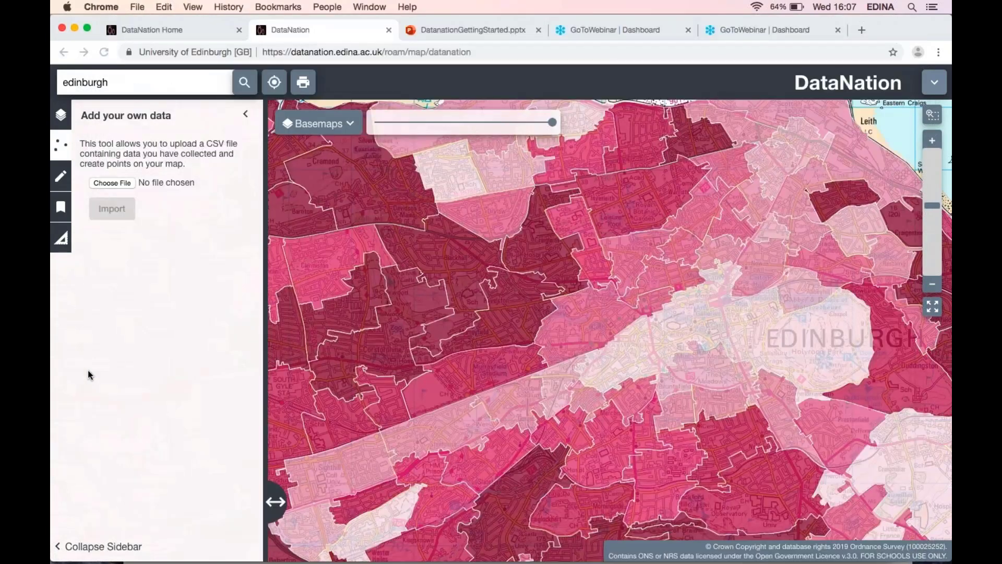
pyautogui.click(118, 185)
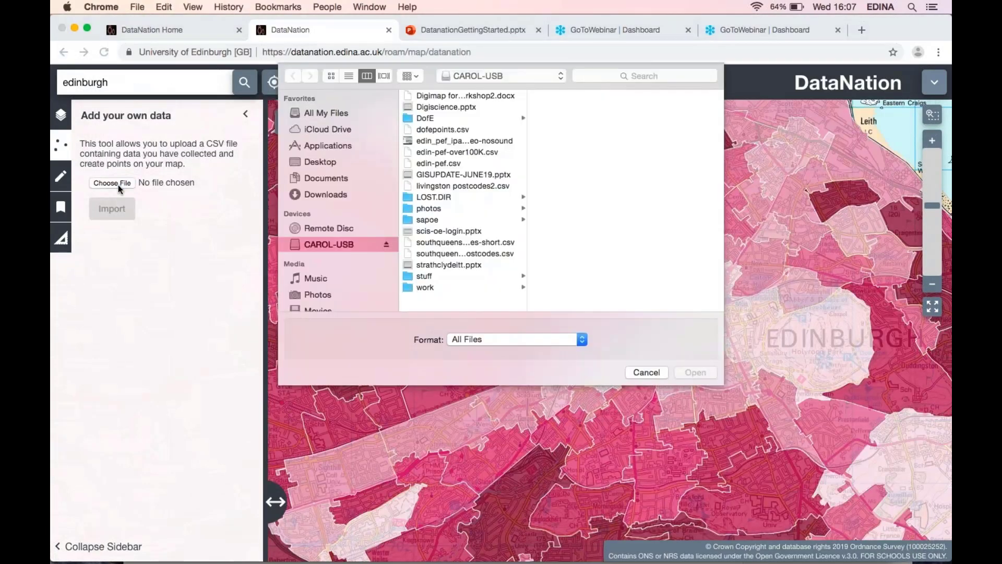
pyautogui.click(433, 151)
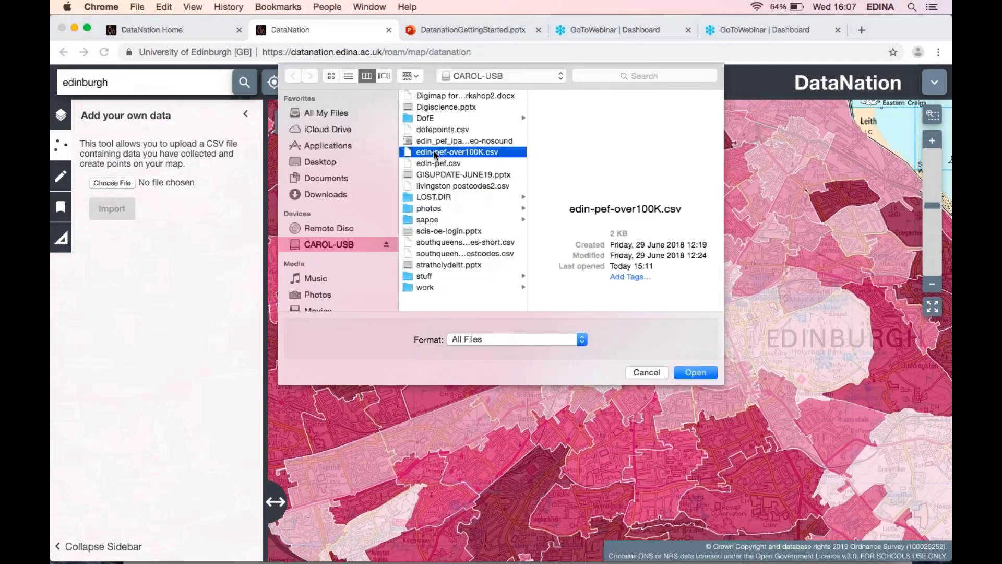
pyautogui.click(696, 372)
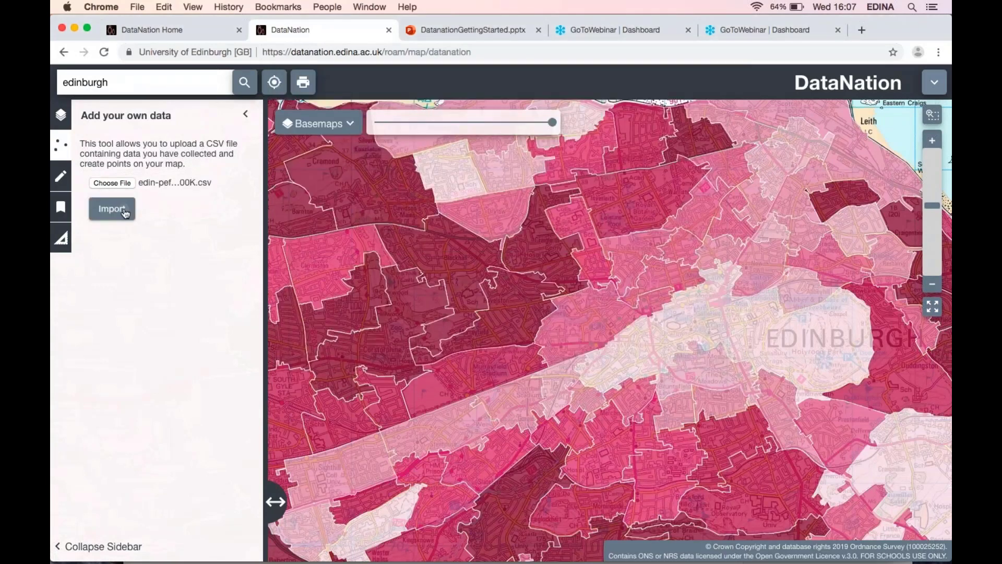
pyautogui.click(112, 209)
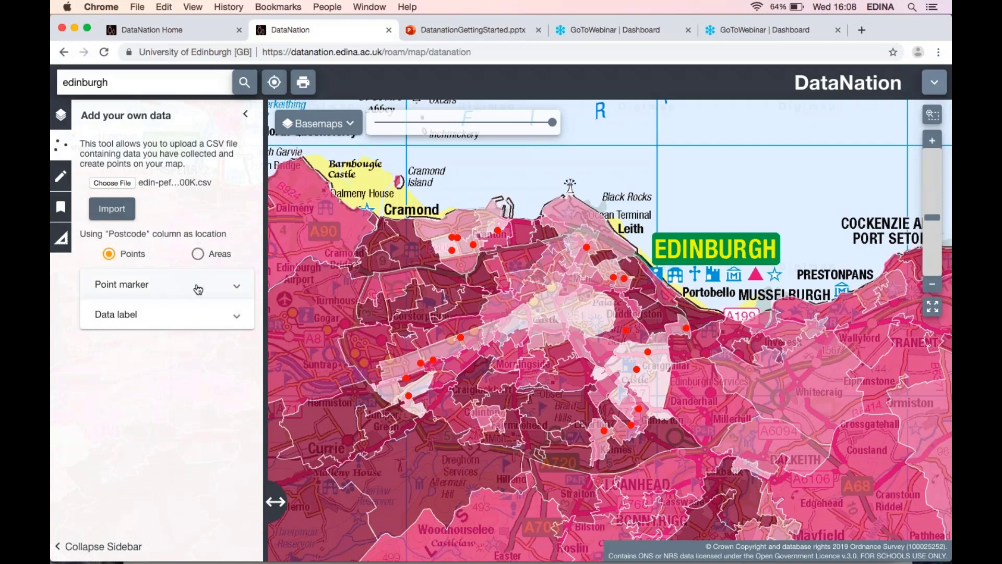
# Style the imported point markers by Stage, showing Primary as balloon and Secondary as diamond.
pyautogui.click(198, 289)
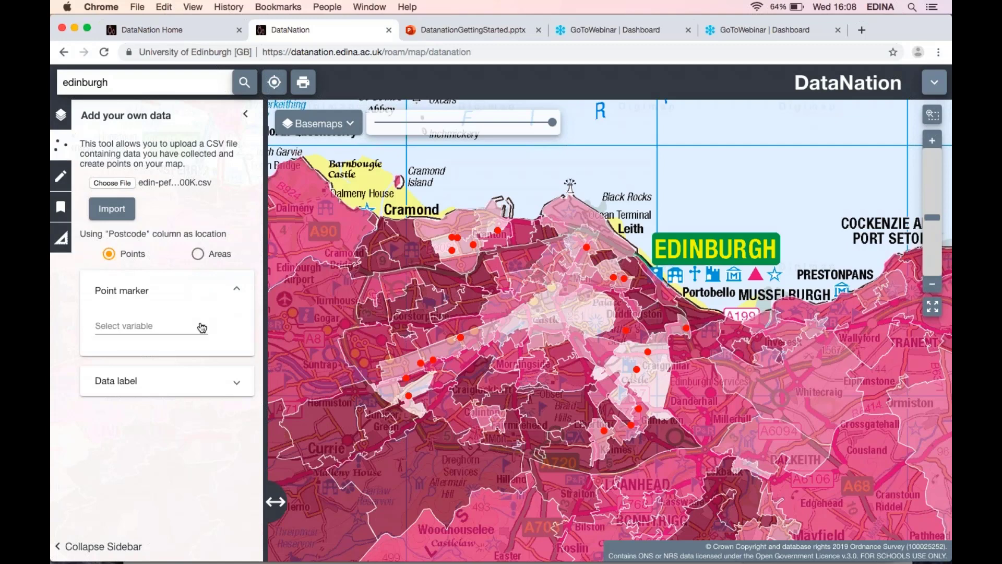
pyautogui.click(202, 327)
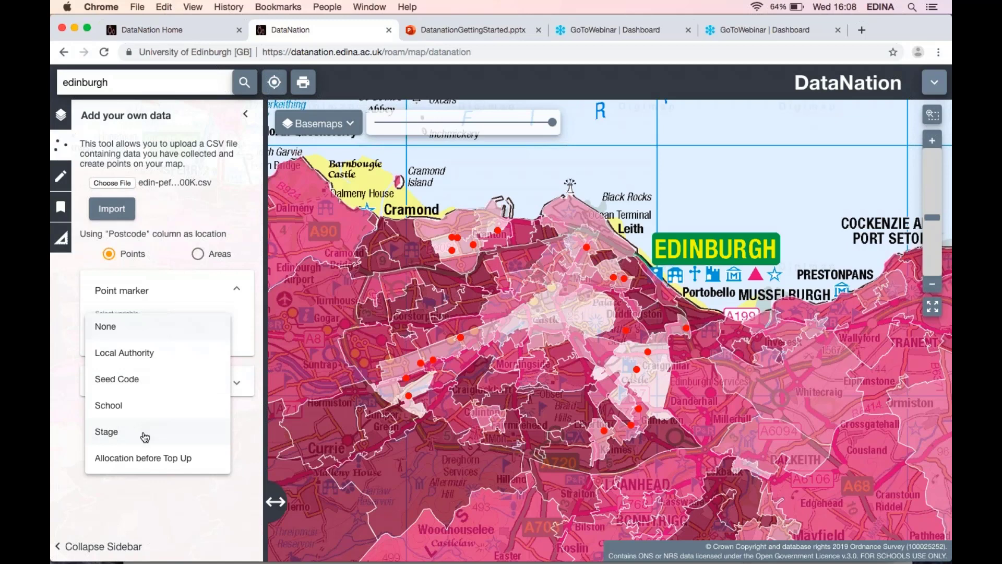
pyautogui.click(145, 436)
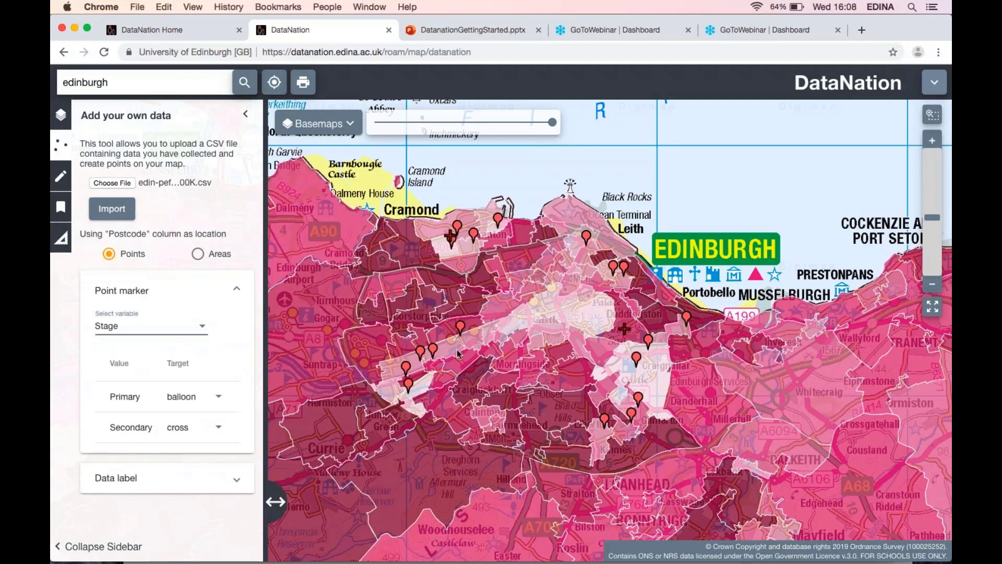
pyautogui.click(219, 428)
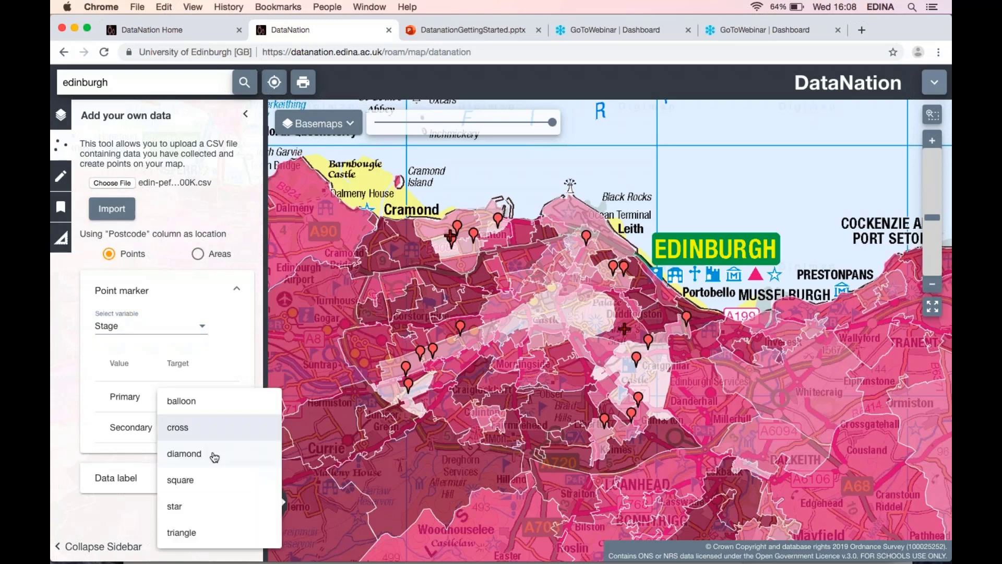
pyautogui.click(214, 455)
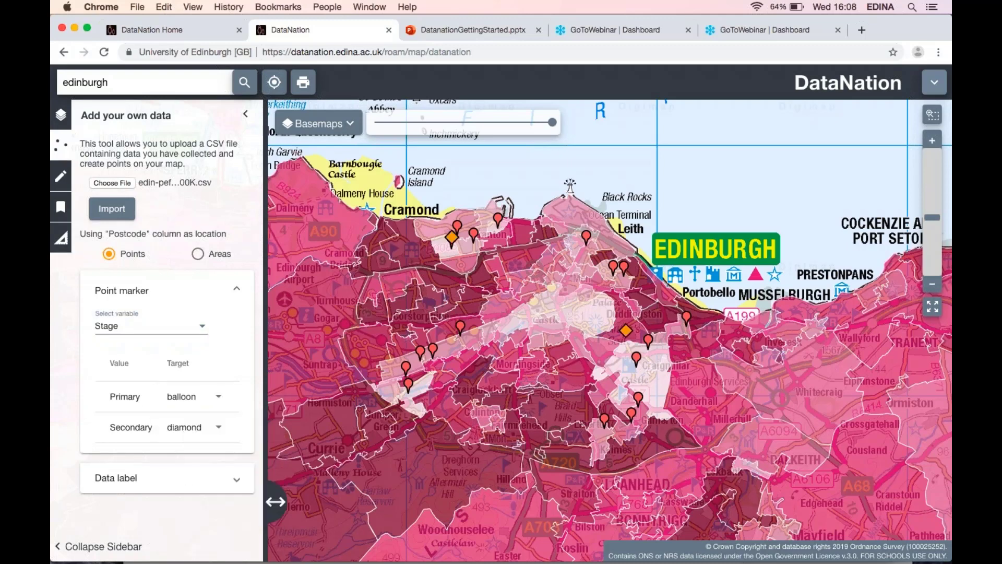
# Label the imported points with the Allocation including top-up values.
pyautogui.click(214, 466)
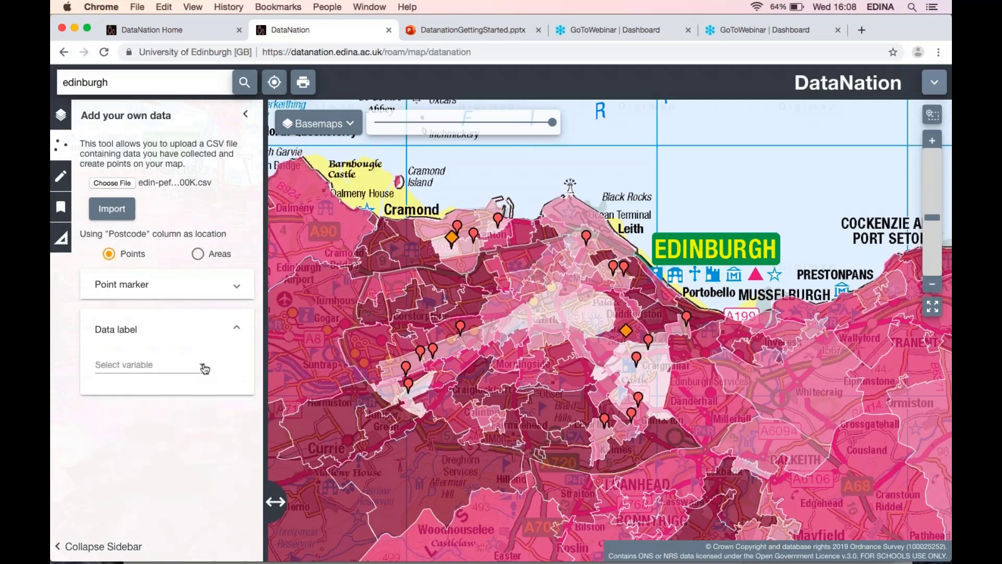
pyautogui.click(204, 369)
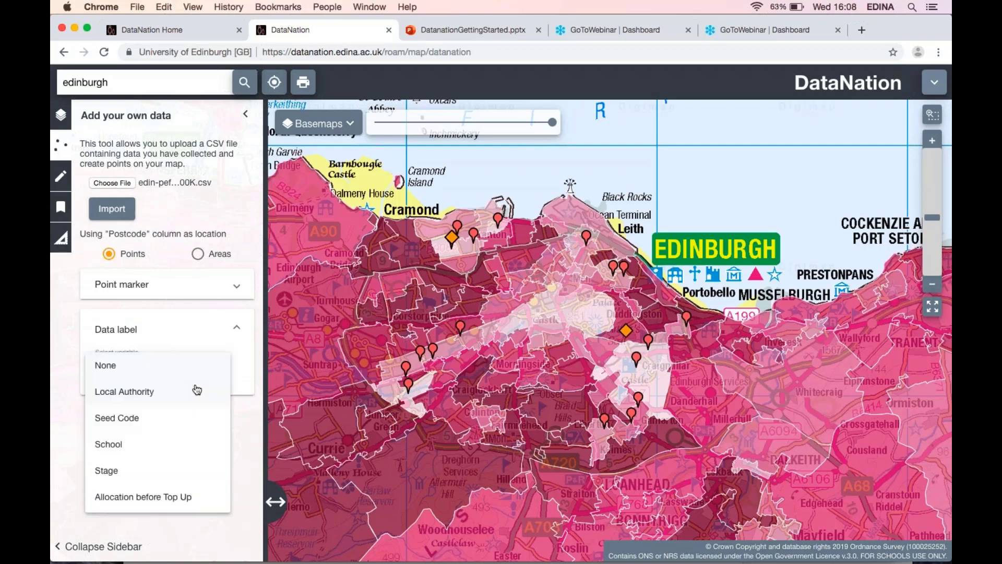
pyautogui.click(156, 444)
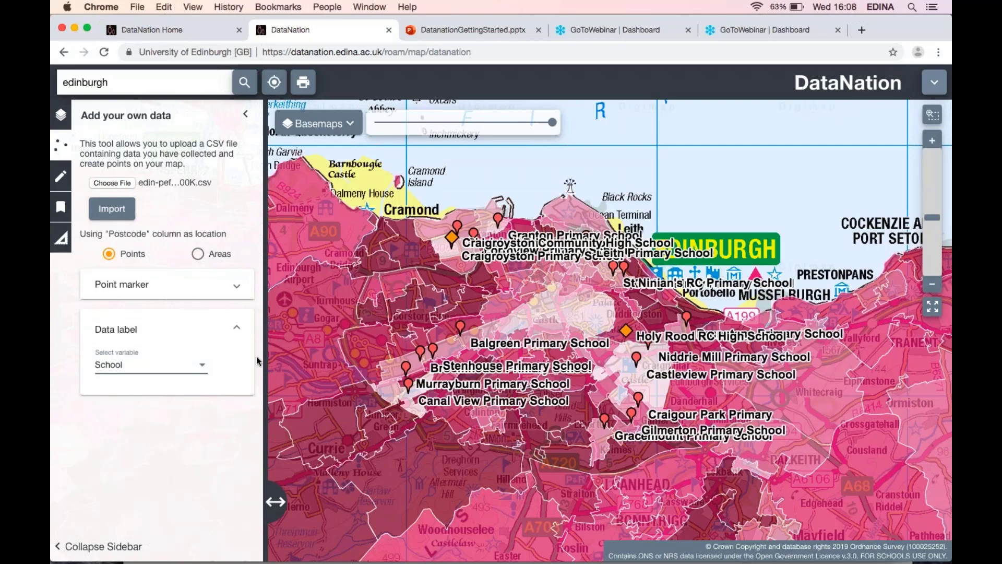
pyautogui.click(202, 370)
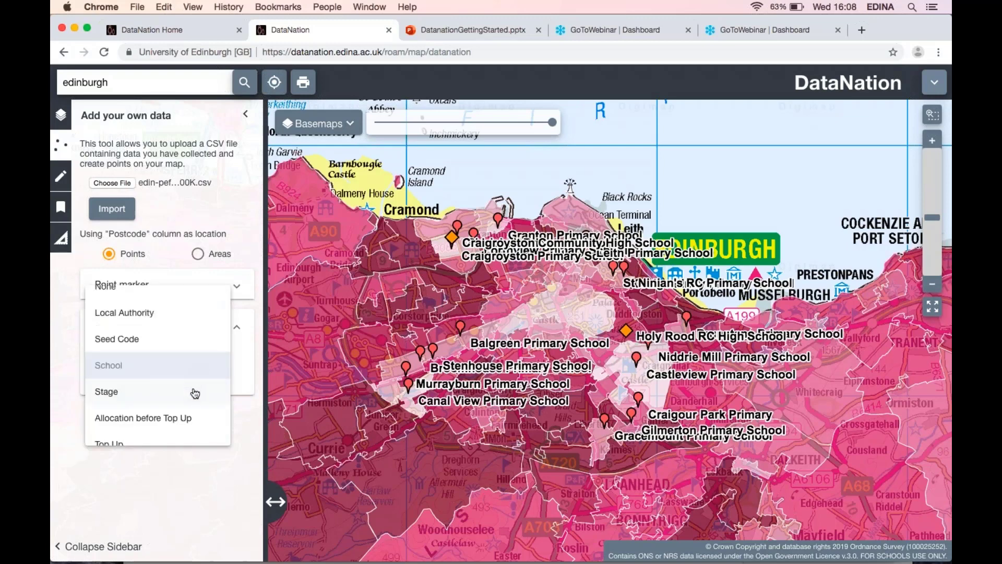
pyautogui.scroll(-2, 194, 392)
pyautogui.scroll(-2, 194, 393)
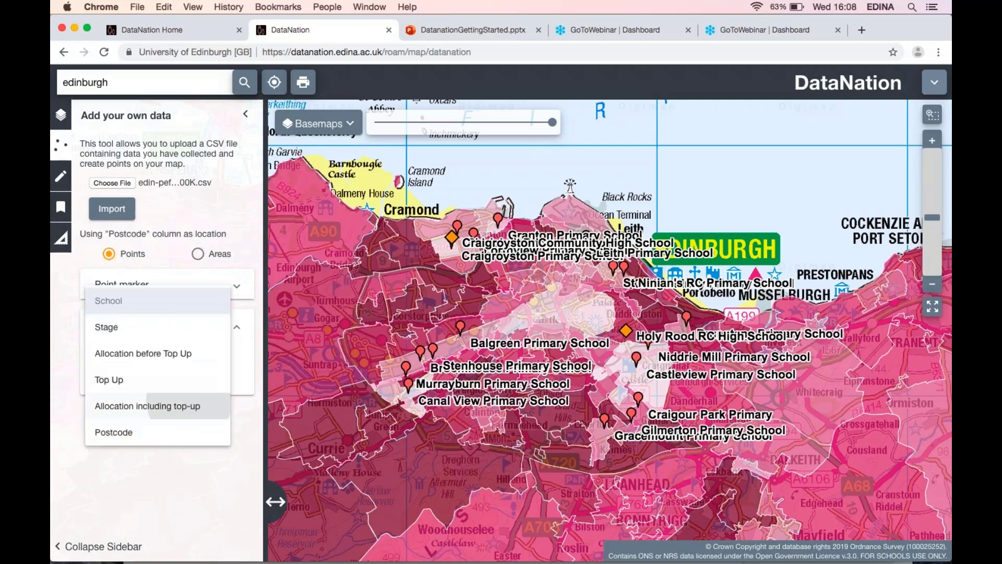
pyautogui.click(194, 403)
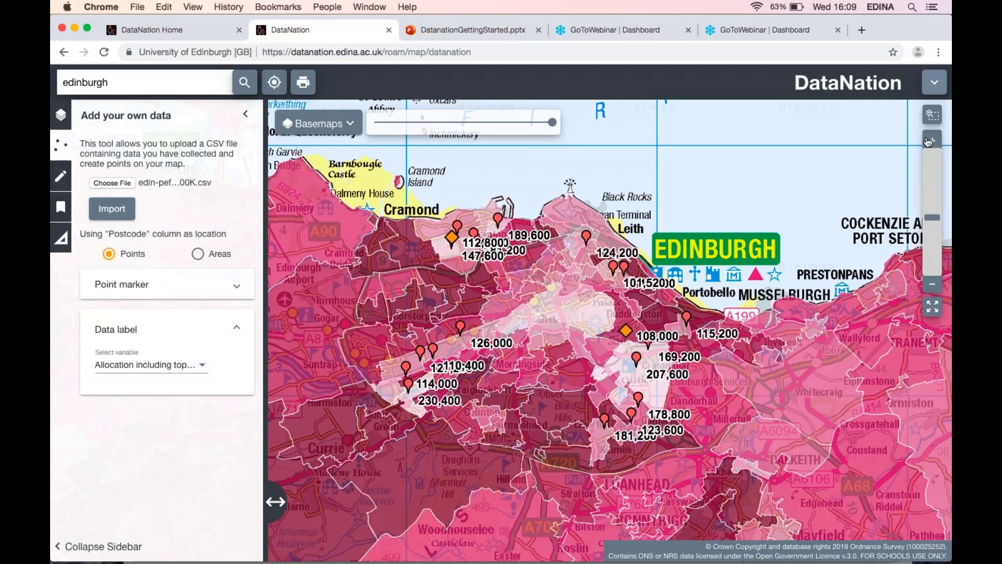
# Zoom into west Edinburgh and switch the Society data layer to No qualification.
pyautogui.click(928, 141)
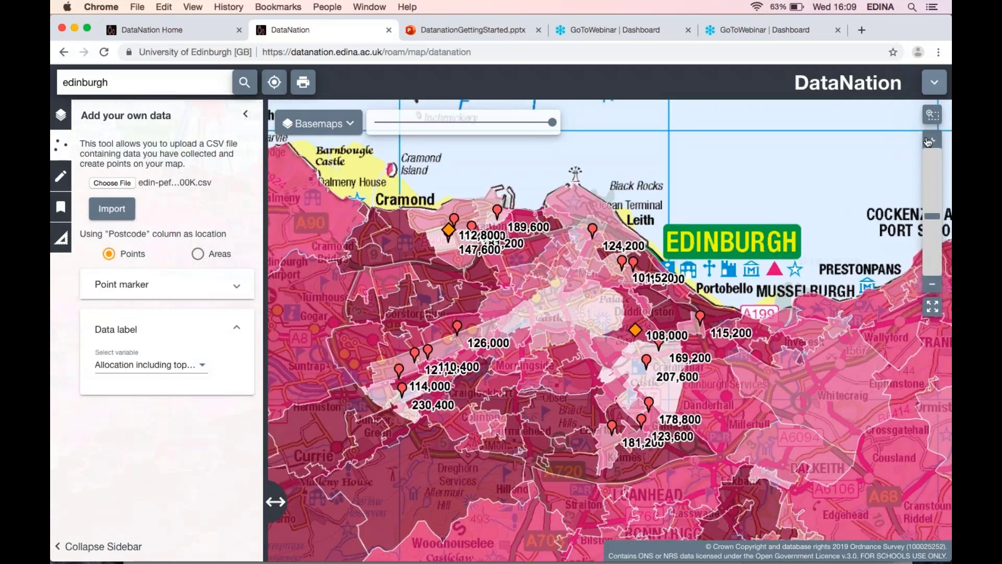
pyautogui.click(928, 142)
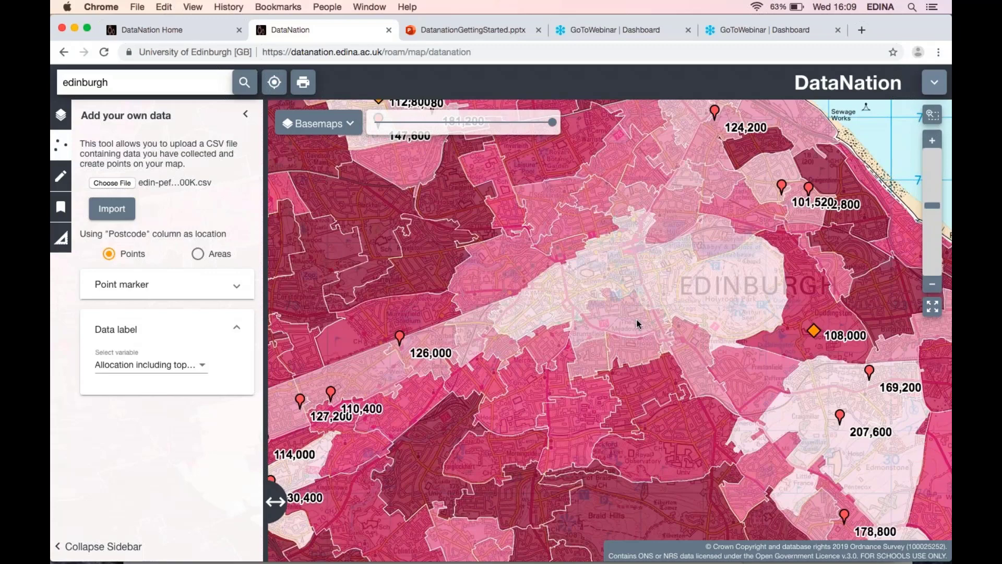
pyautogui.moveTo(637, 324); pyautogui.dragTo(753, 290)
pyautogui.click(61, 115)
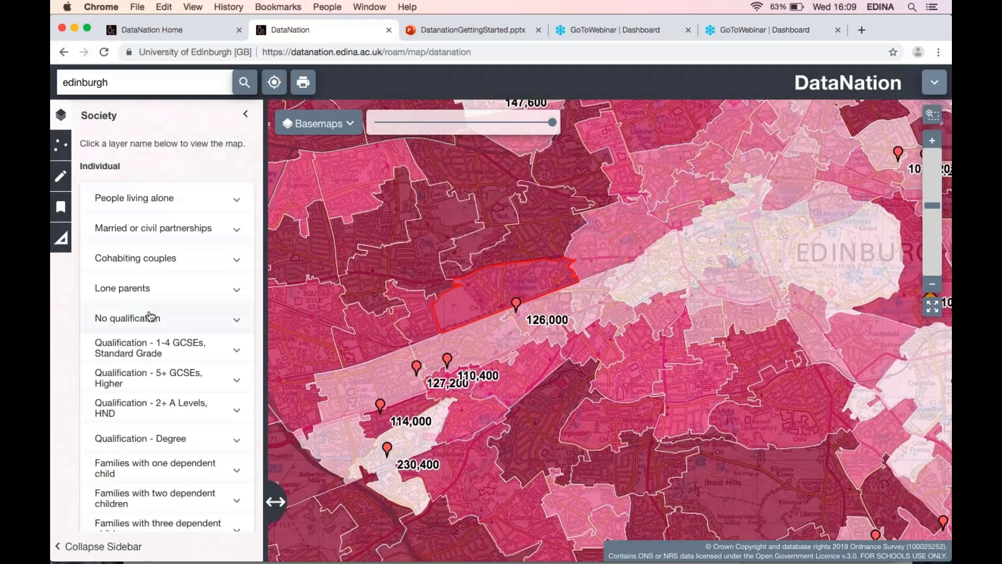
pyautogui.scroll(-5, 150, 316)
pyautogui.scroll(3, 156, 277)
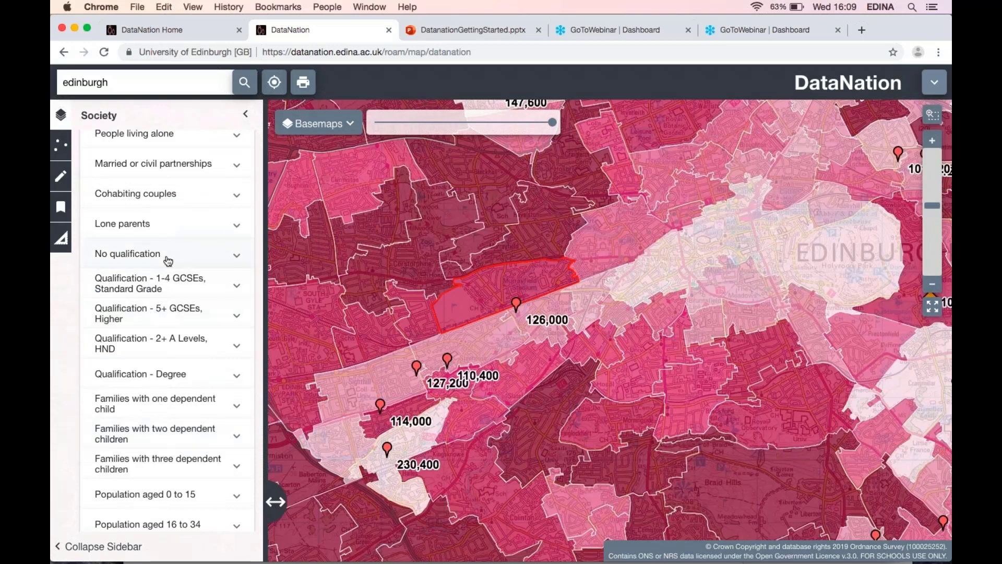
pyautogui.click(168, 259)
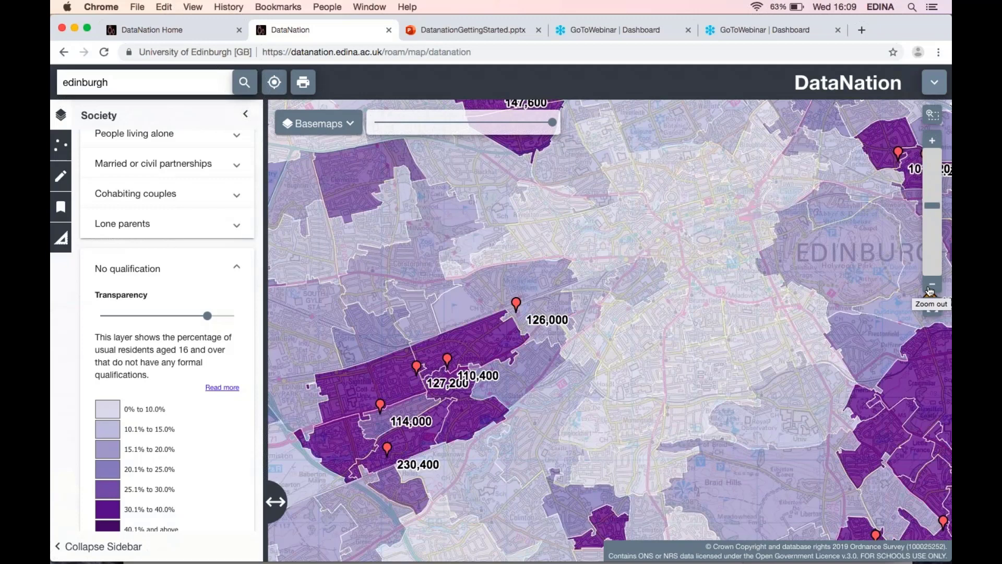
# Zoom out and switch the Society data layer to Households that are socially rented.
pyautogui.click(930, 292)
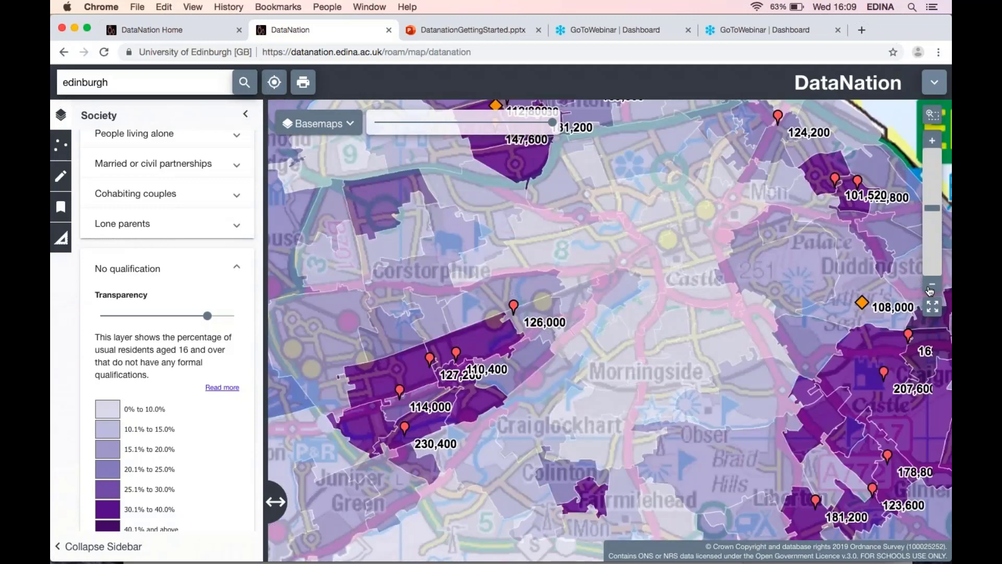
pyautogui.click(930, 290)
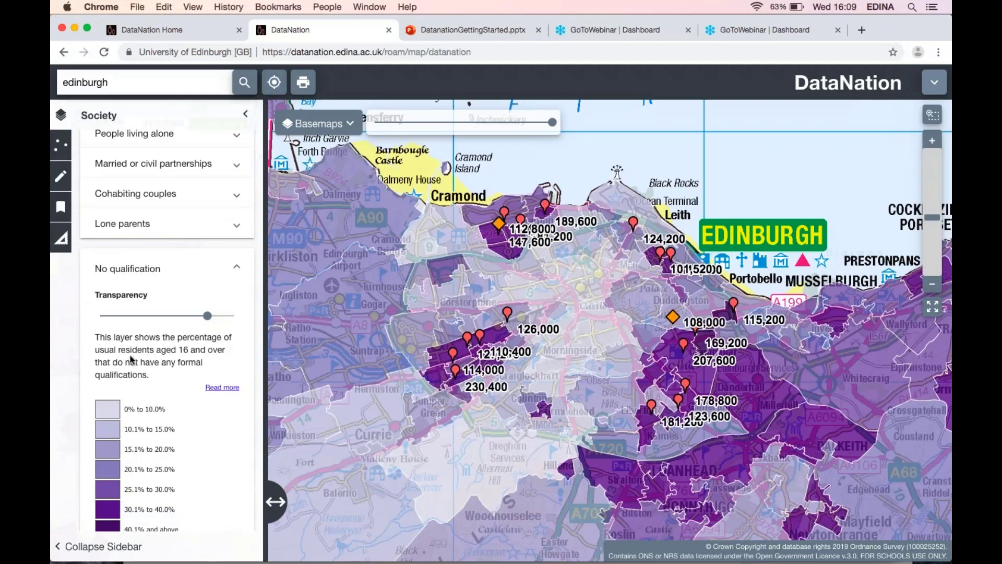
pyautogui.scroll(-15, 132, 359)
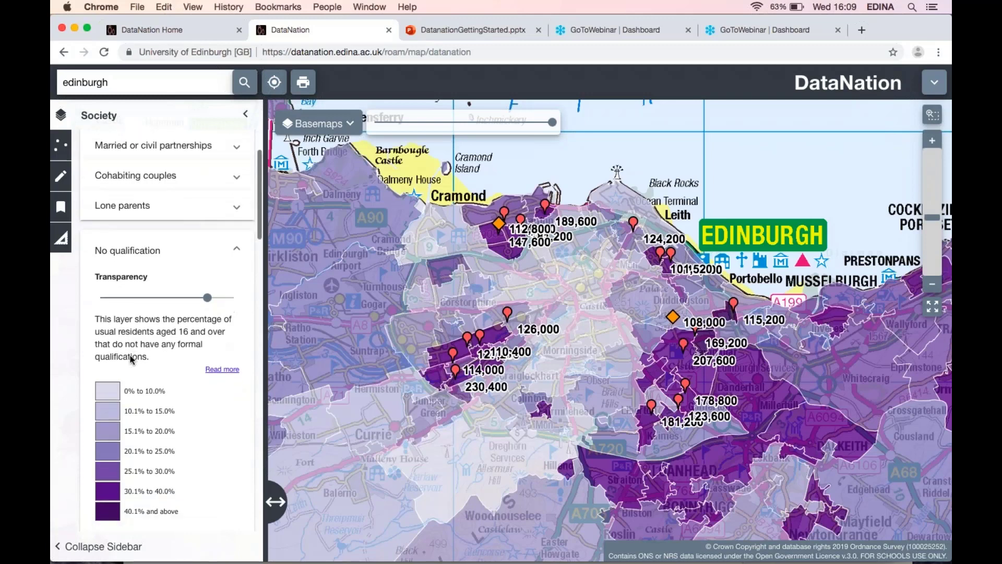
pyautogui.scroll(-5, 132, 359)
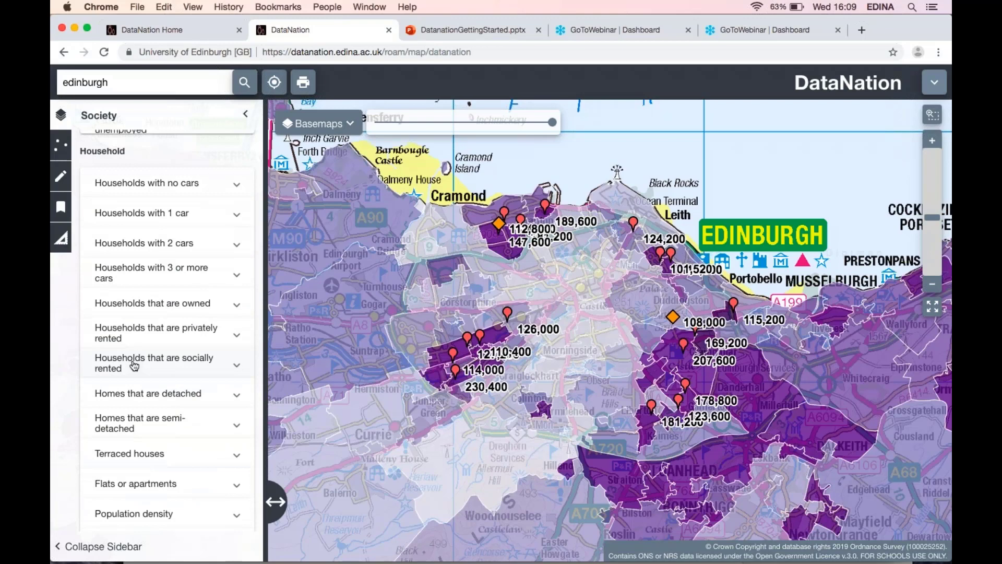
pyautogui.click(135, 366)
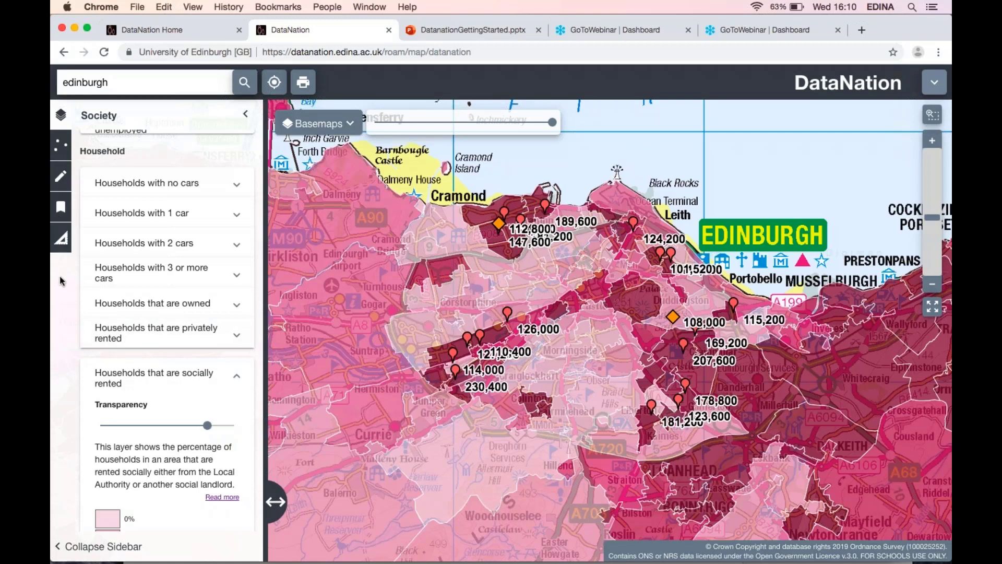
# Open the print dialog and recentre the map in the layout preview.
pyautogui.click(61, 208)
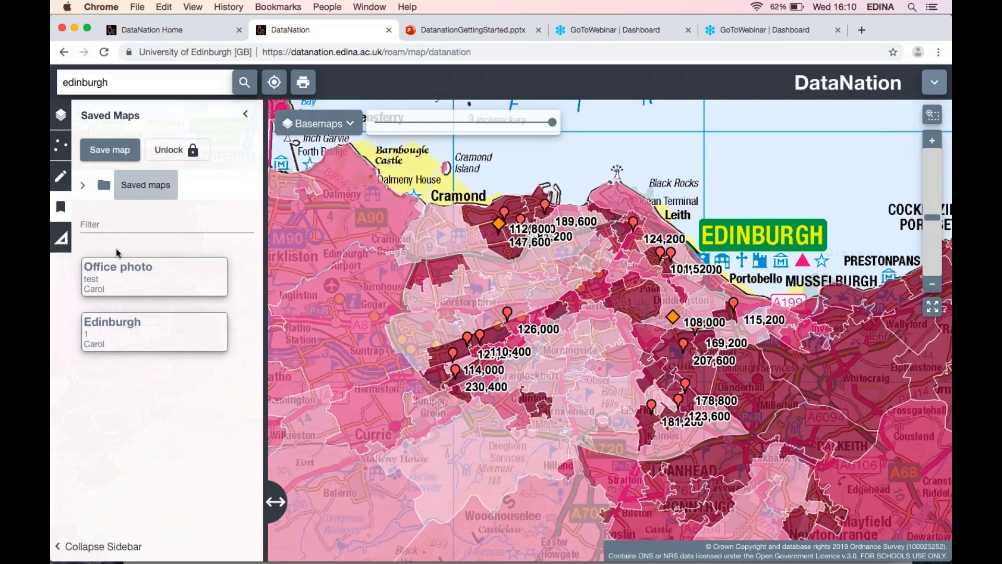
pyautogui.click(303, 82)
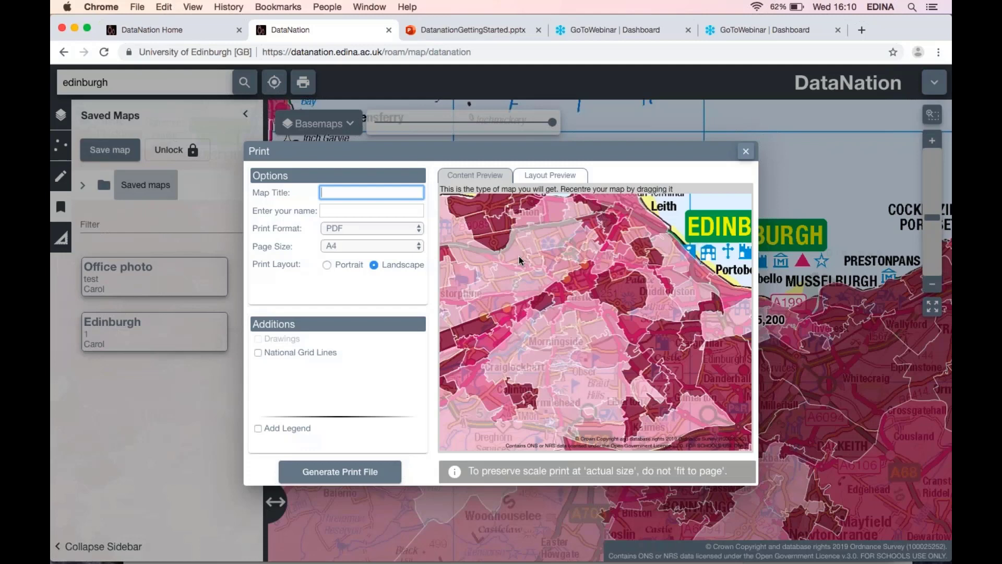
pyautogui.moveTo(519, 255); pyautogui.dragTo(573, 255)
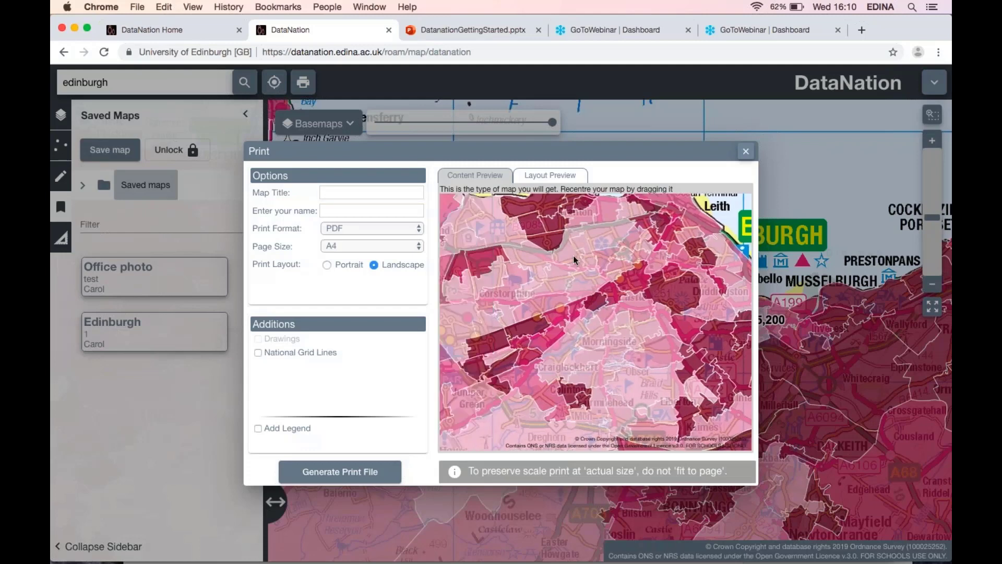
# Set the print map title to Edinburgh socially rented and enter the author's name.
pyautogui.click(355, 187)
pyautogui.write('E')
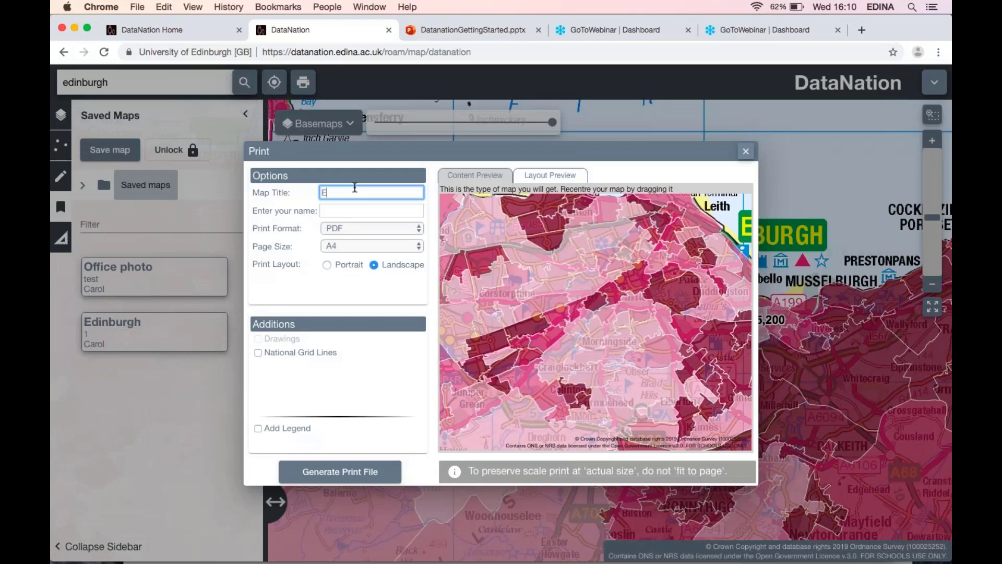
pyautogui.write('dinburgh socially rented')
pyautogui.click(346, 214)
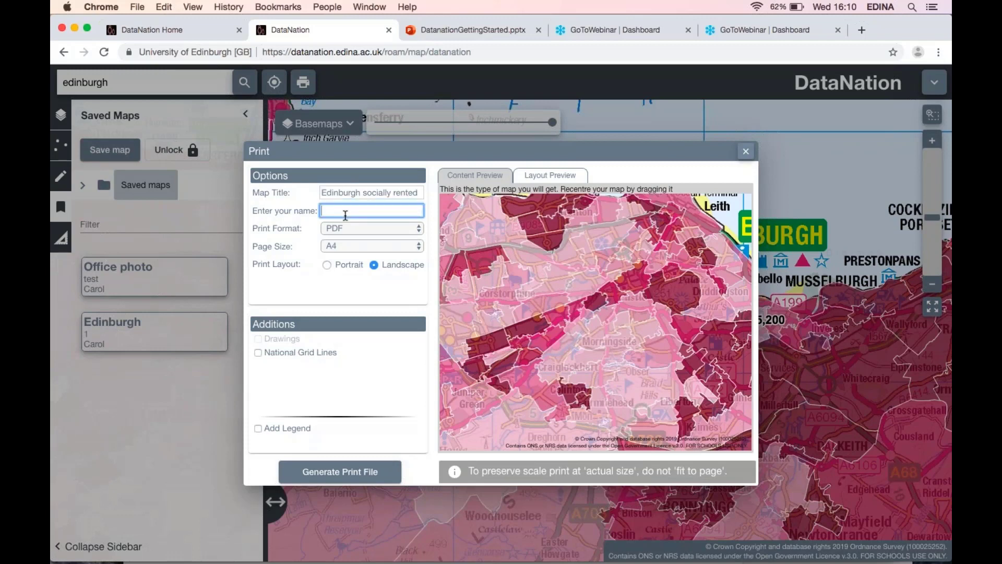
pyautogui.write('Carol')
pyautogui.click(353, 229)
pyautogui.click(353, 228)
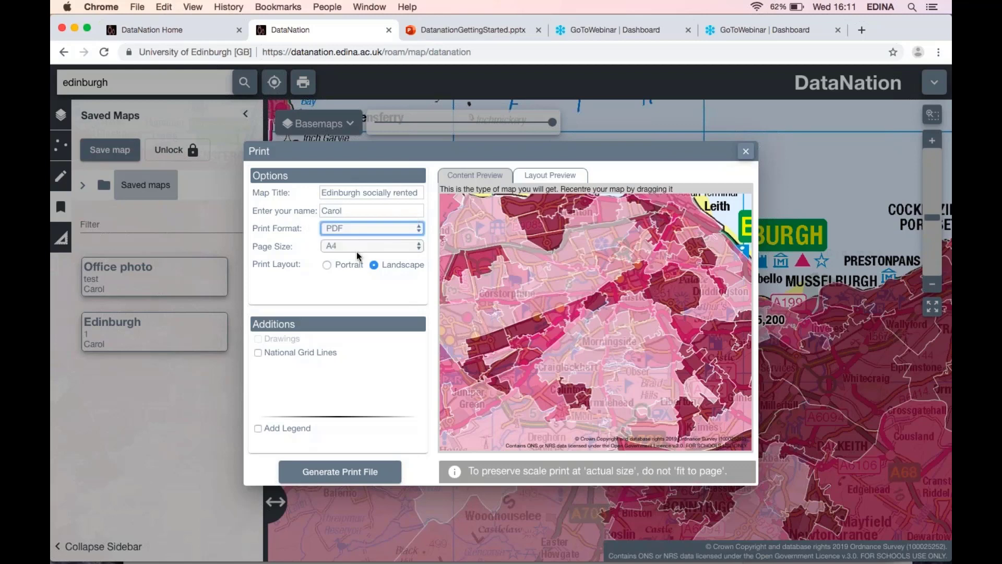
pyautogui.click(356, 249)
pyautogui.click(355, 249)
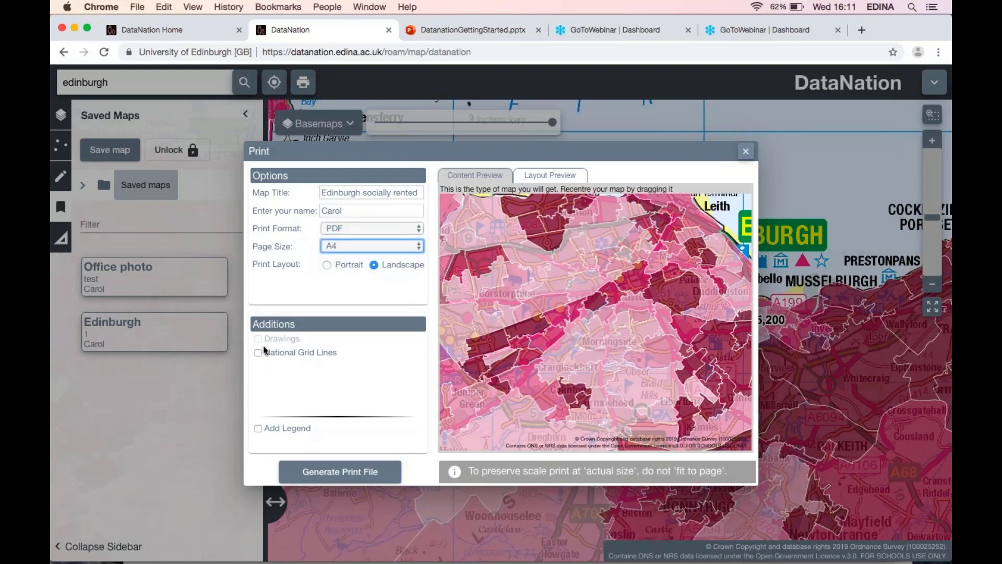
# Add a legend to the print and generate the print file.
pyautogui.click(257, 429)
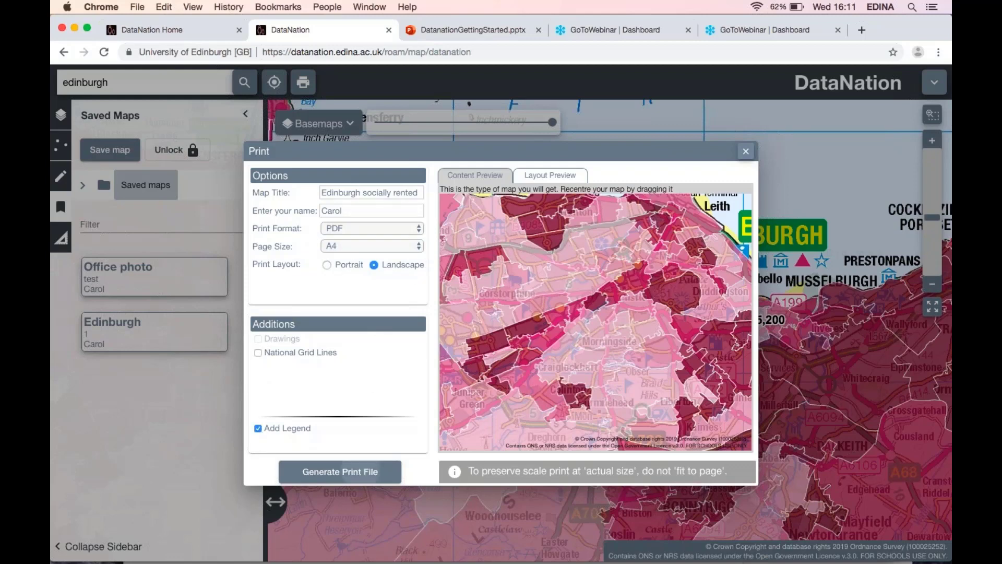
pyautogui.click(353, 471)
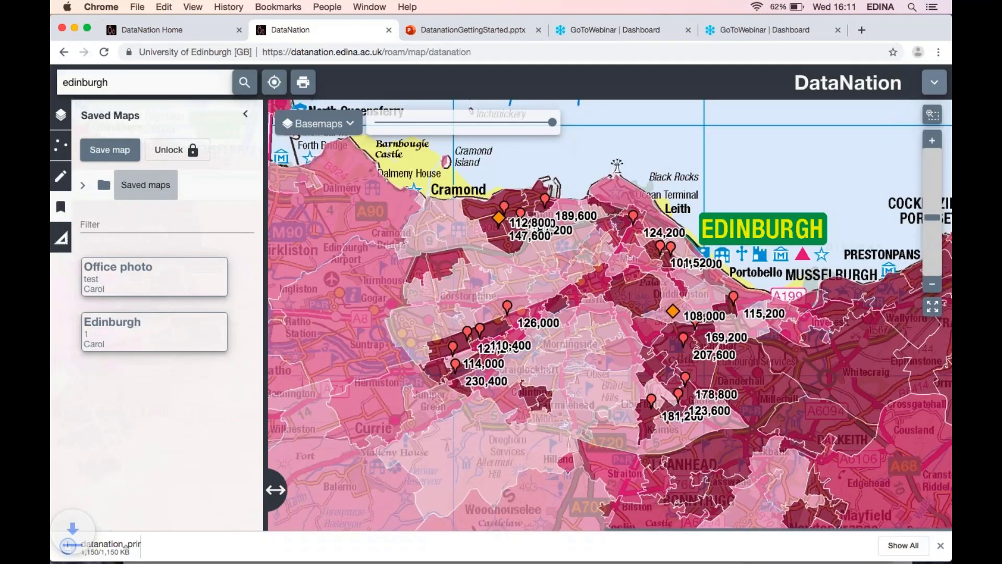
# Open the map PDF from the downloaded datanation_print folder and scroll through it.
pyautogui.click(106, 551)
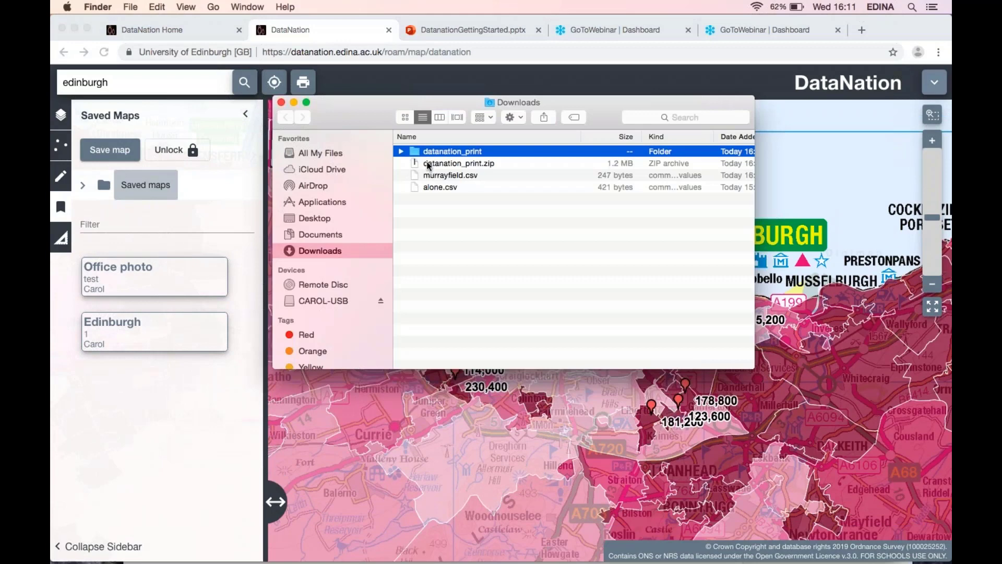
pyautogui.click(400, 152)
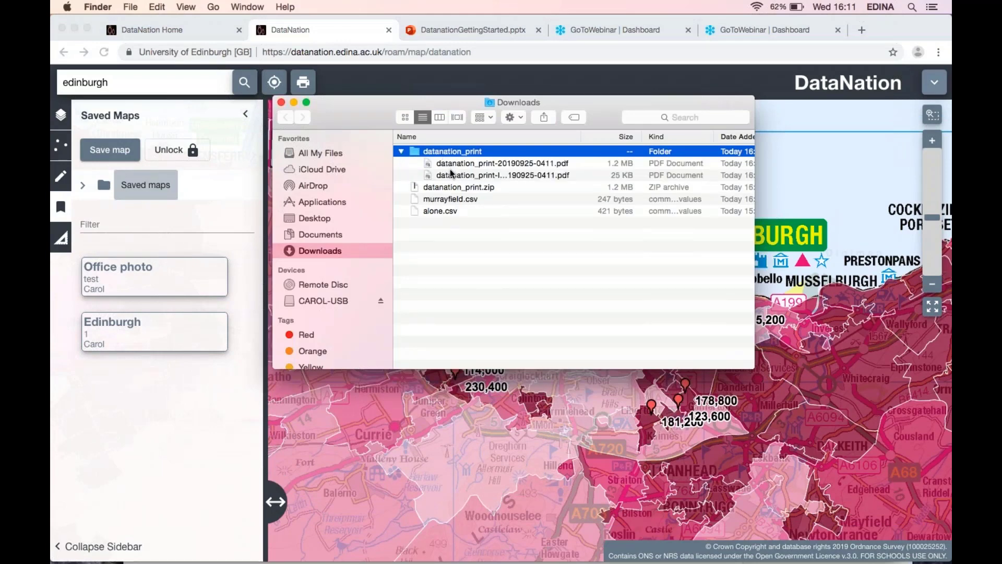
pyautogui.click(456, 168)
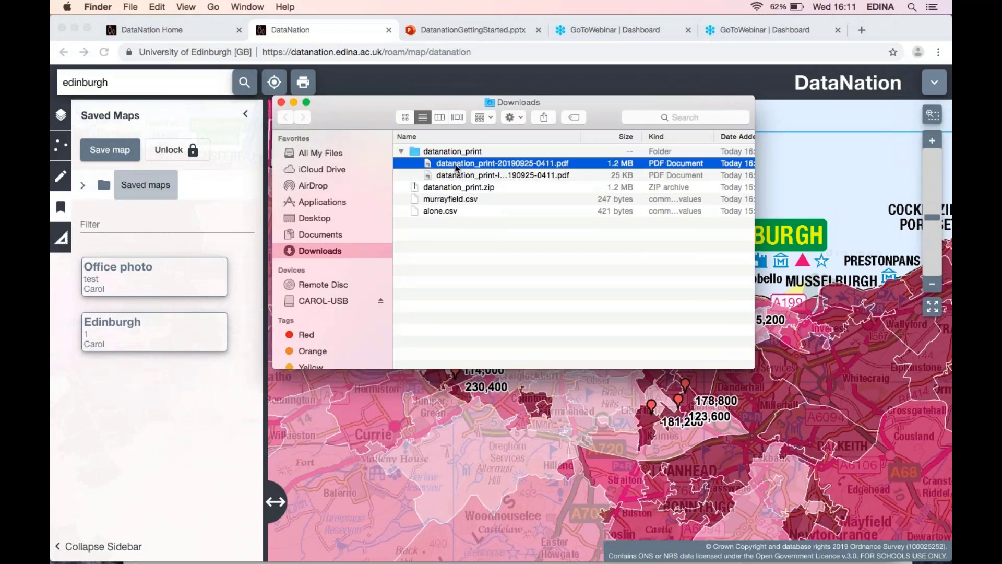
pyautogui.doubleClick(456, 168)
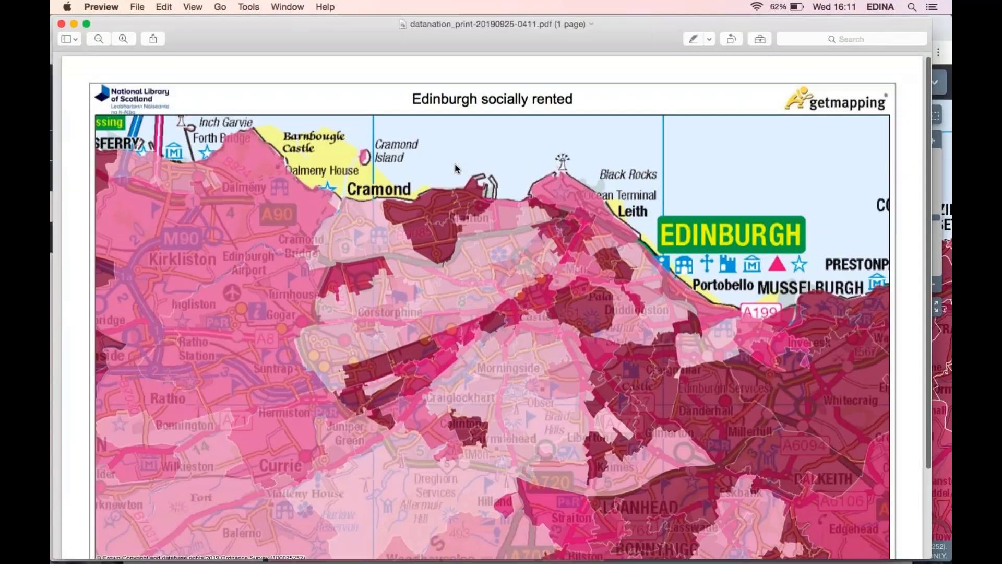
pyautogui.scroll(-5, 455, 164)
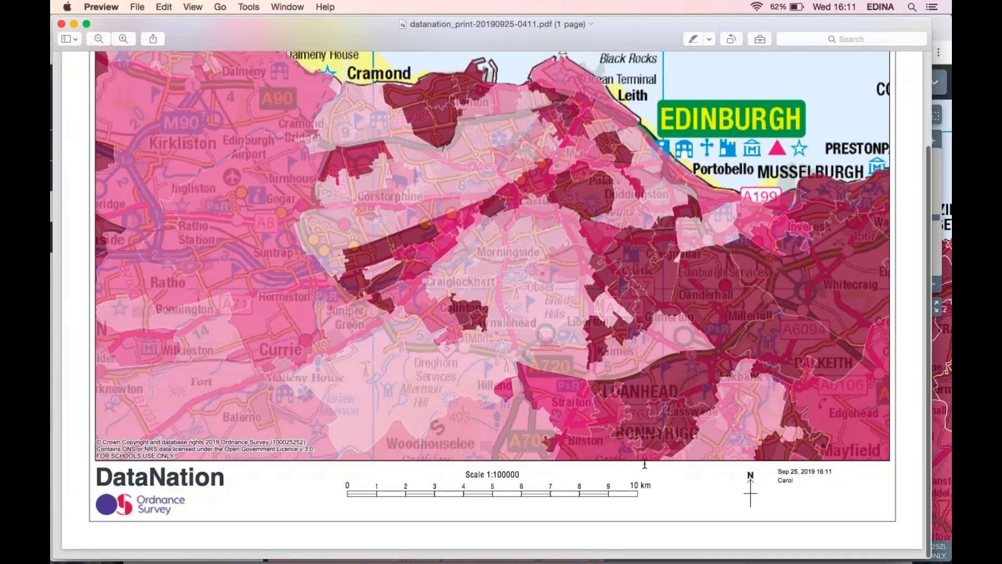
pyautogui.scroll(1, 644, 464)
pyautogui.scroll(1, 464, 237)
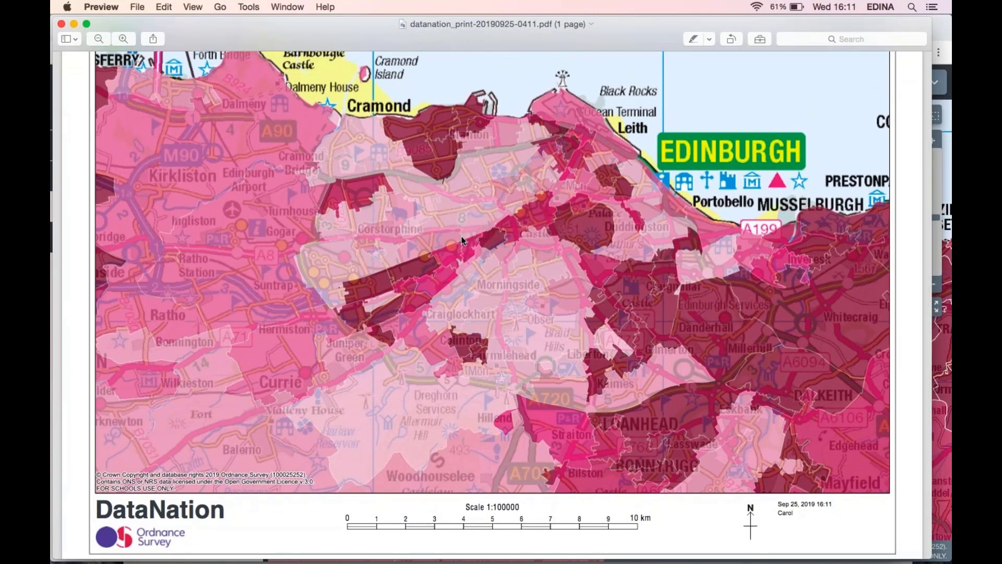
# Open the legend PDF, then close both PDFs and the Downloads window.
pyautogui.press('super+Tab')
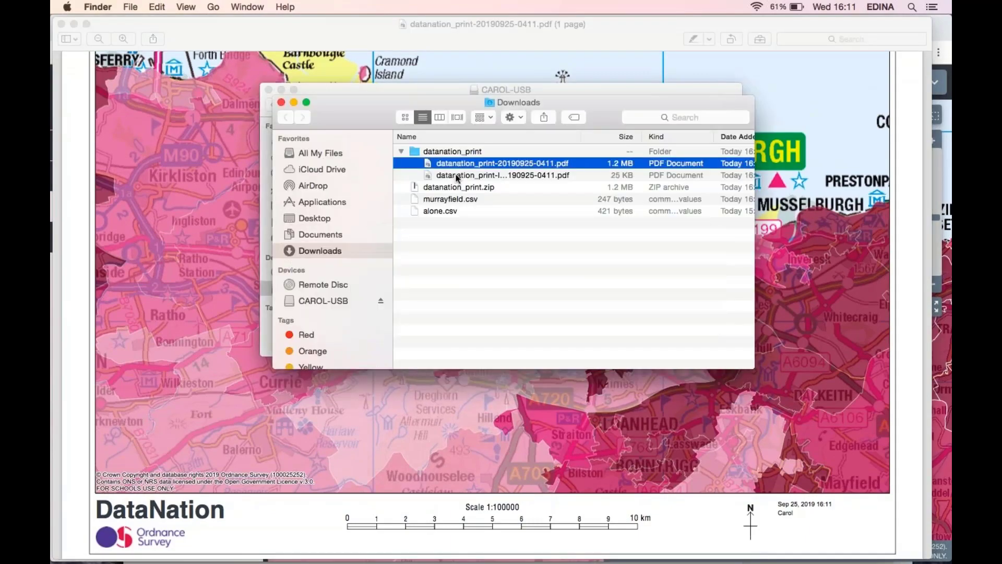
pyautogui.doubleClick(456, 175)
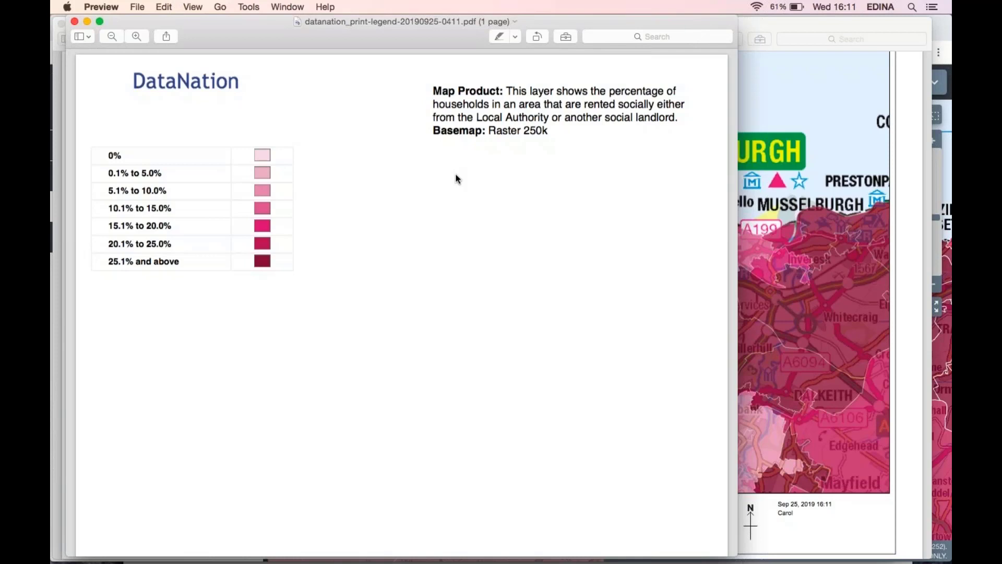
pyautogui.click(77, 22)
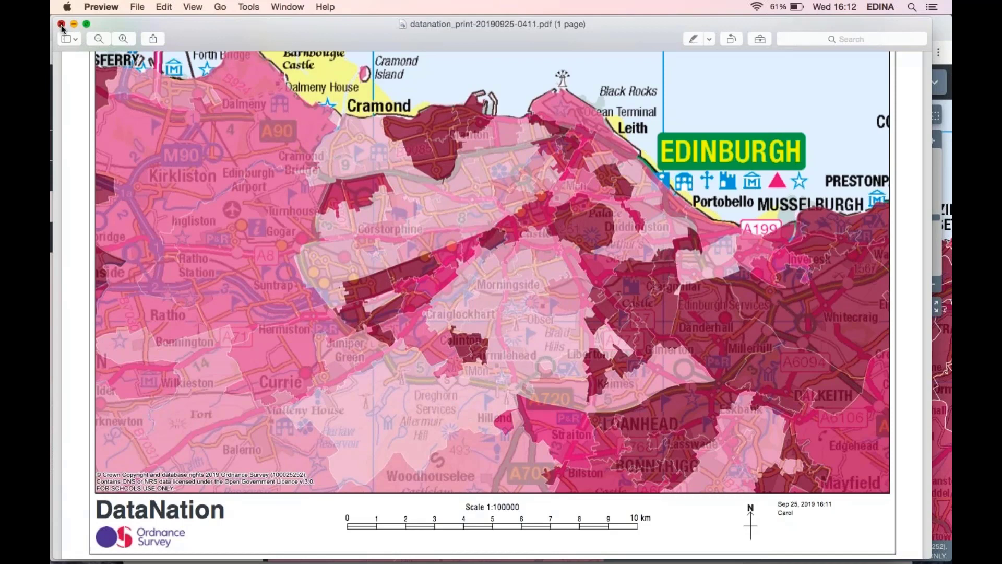
pyautogui.click(61, 24)
pyautogui.click(280, 103)
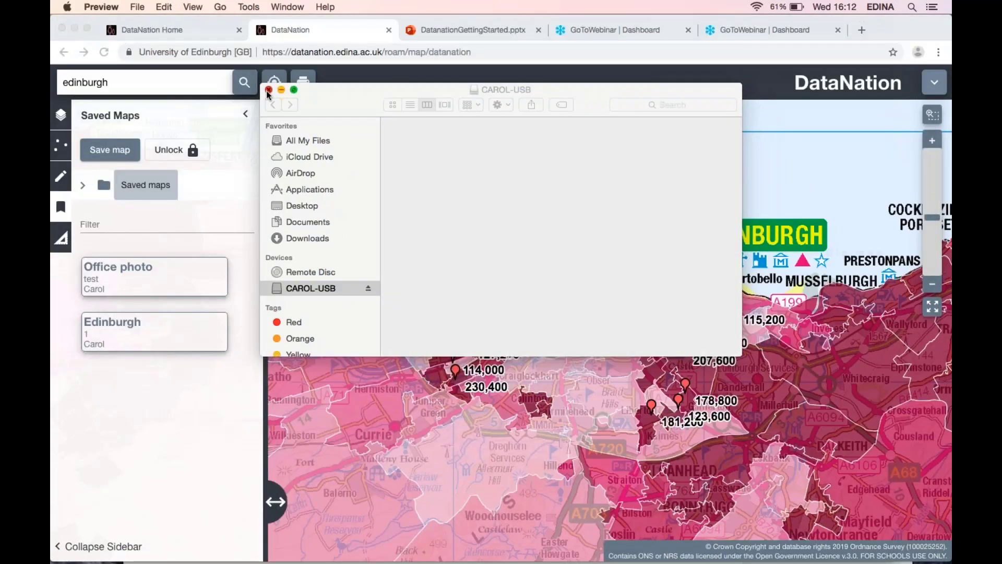
pyautogui.click(269, 90)
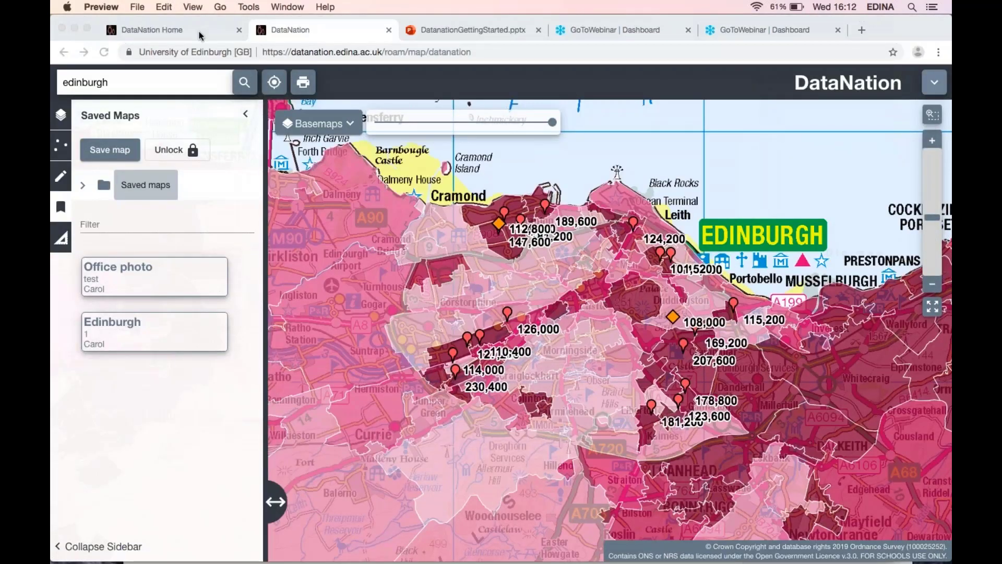
# Open the Household Tenure activity from the DataNation Learning Resources site.
pyautogui.click(199, 33)
pyautogui.click(199, 32)
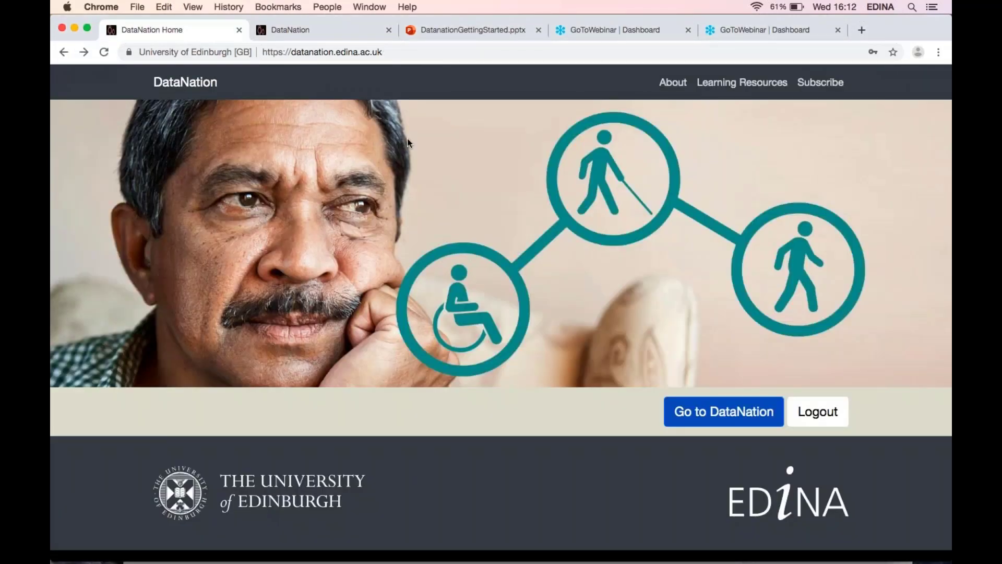
pyautogui.click(739, 90)
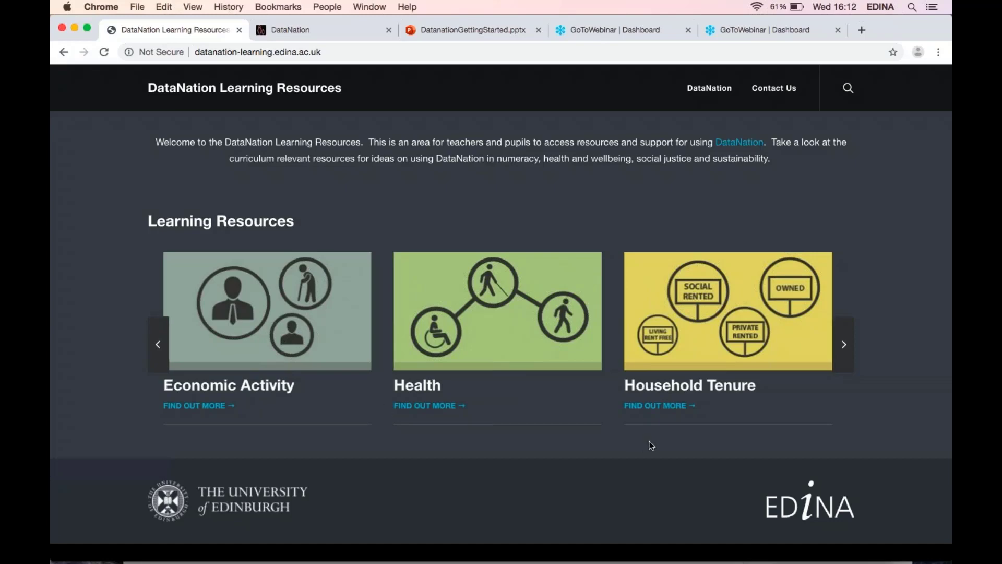
pyautogui.click(654, 406)
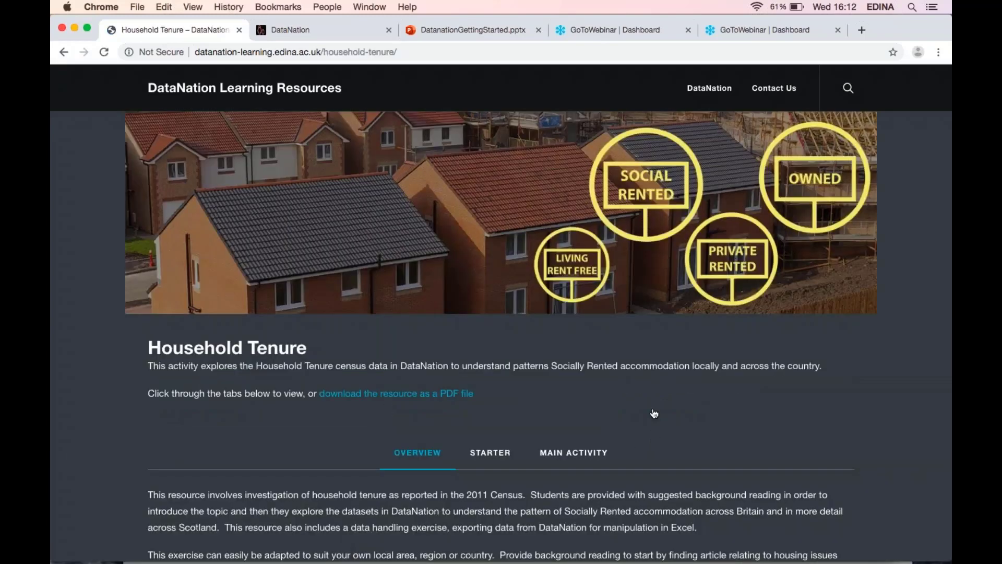
# Read through the Household Tenure Overview, Starter and Main Activity tabs, then return to the map.
pyautogui.scroll(-2, 654, 413)
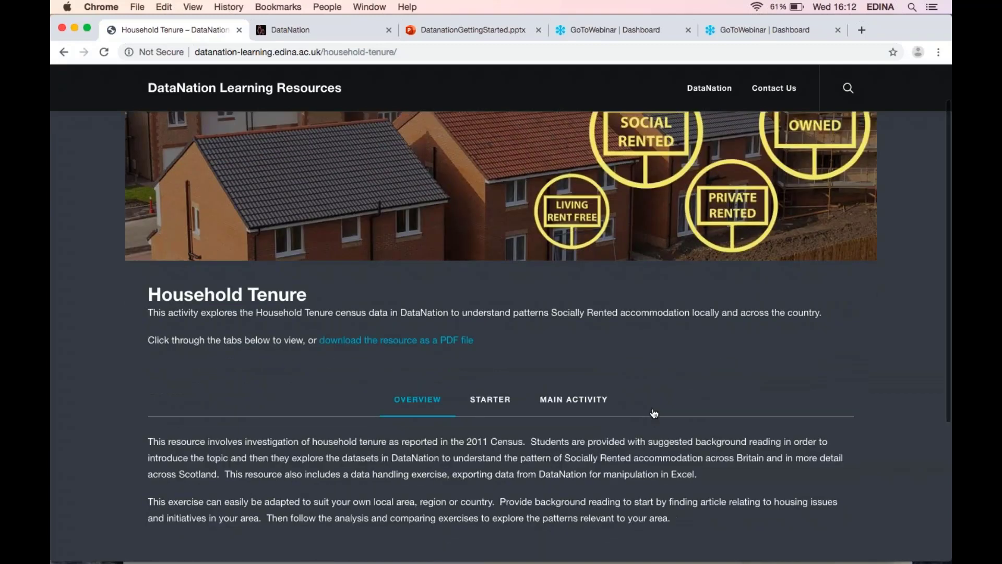
pyautogui.scroll(-4, 654, 413)
pyautogui.scroll(-1, 654, 413)
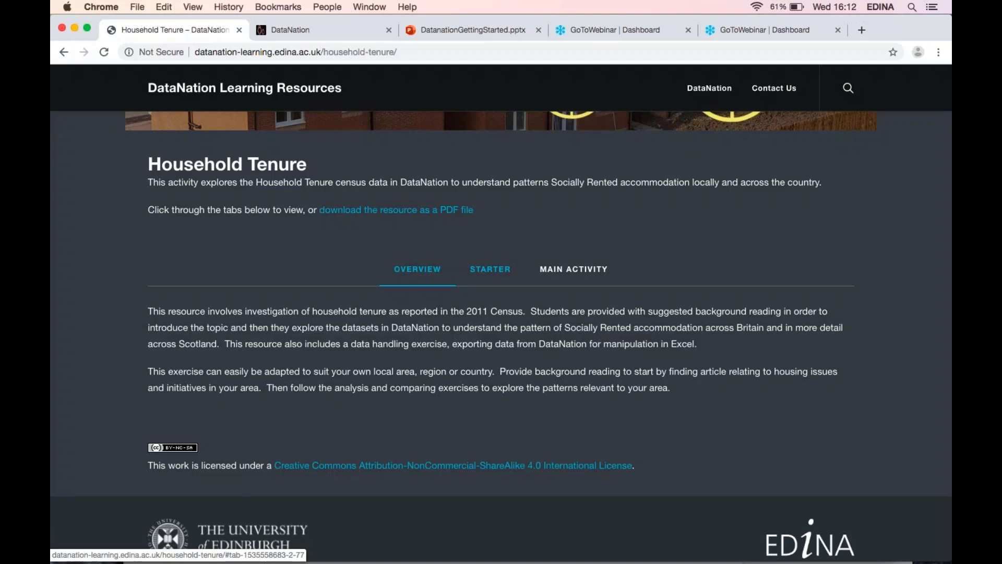
pyautogui.click(490, 268)
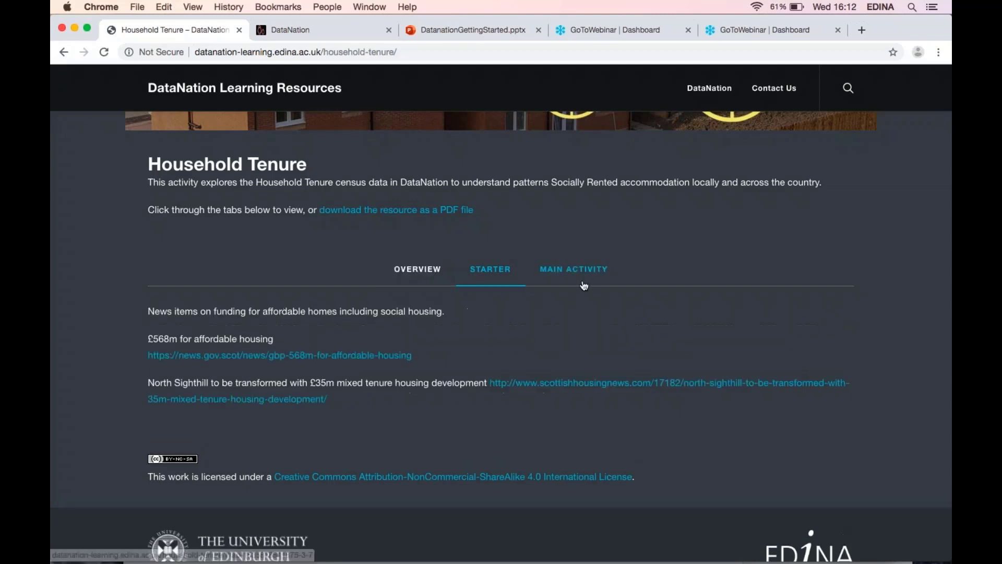
pyautogui.click(573, 269)
pyautogui.scroll(-1, 555, 396)
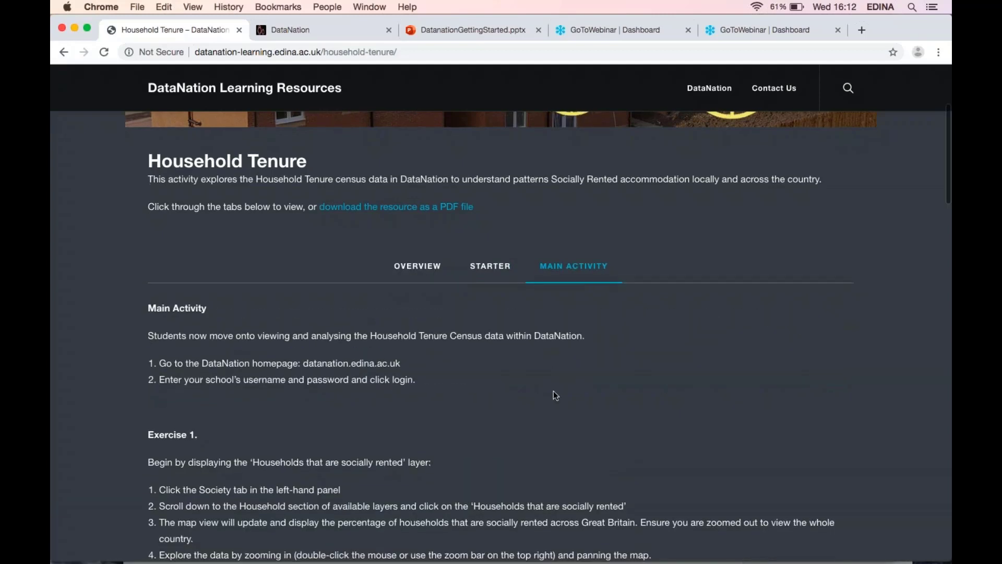
pyautogui.scroll(-1, 554, 395)
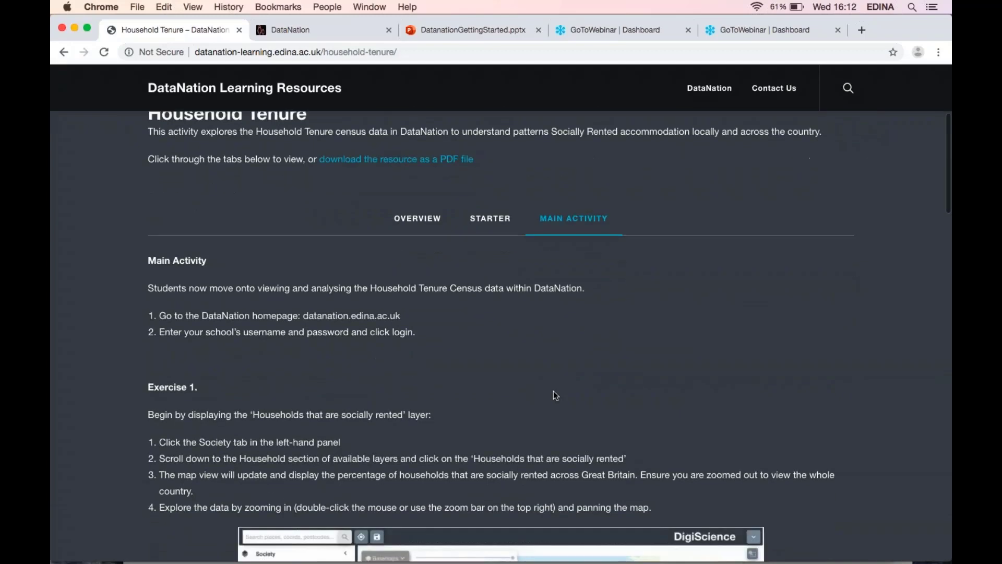
pyautogui.scroll(-4, 554, 395)
pyautogui.scroll(-10, 555, 395)
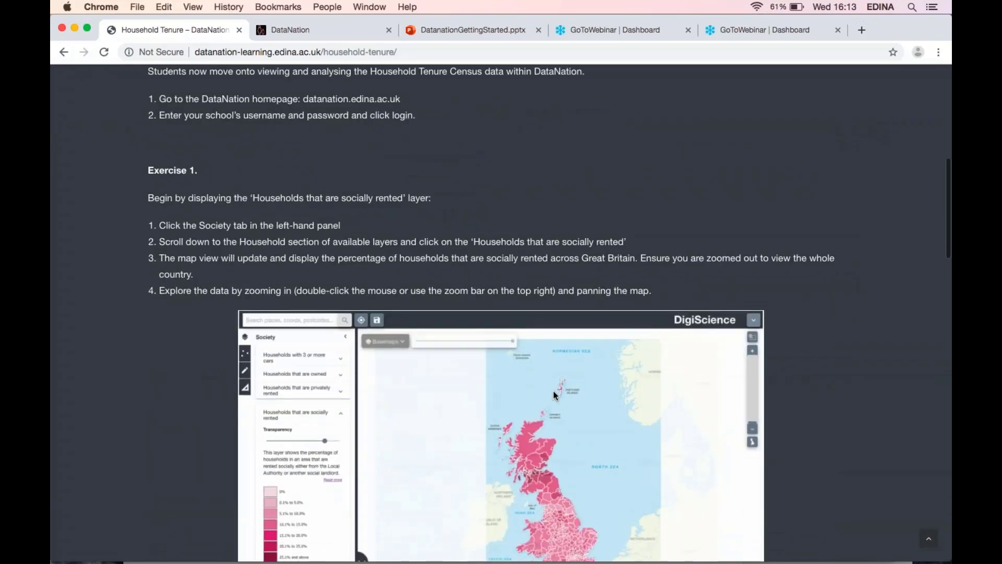
pyautogui.scroll(-1, 554, 391)
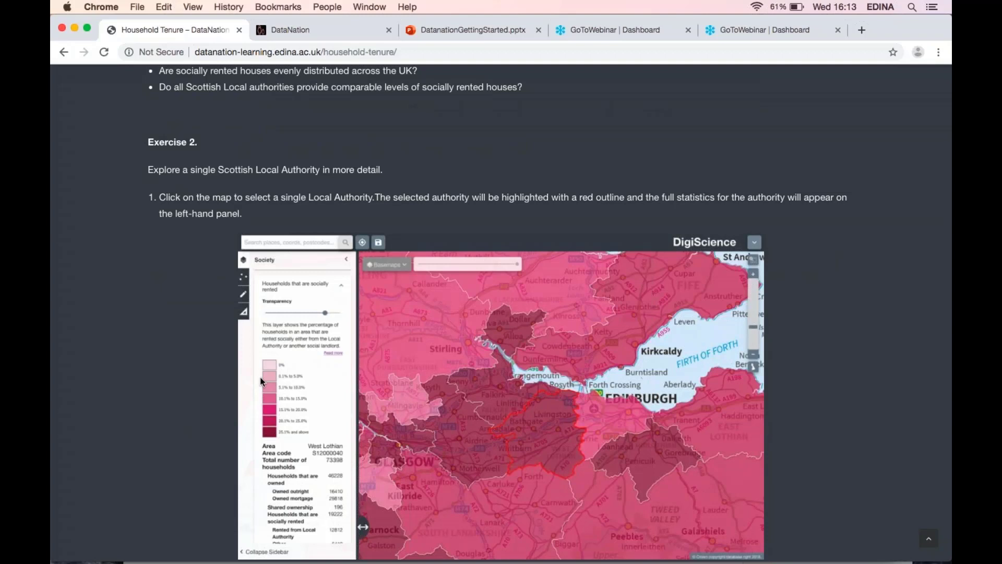
pyautogui.scroll(-1, 260, 380)
pyautogui.scroll(-1, 260, 381)
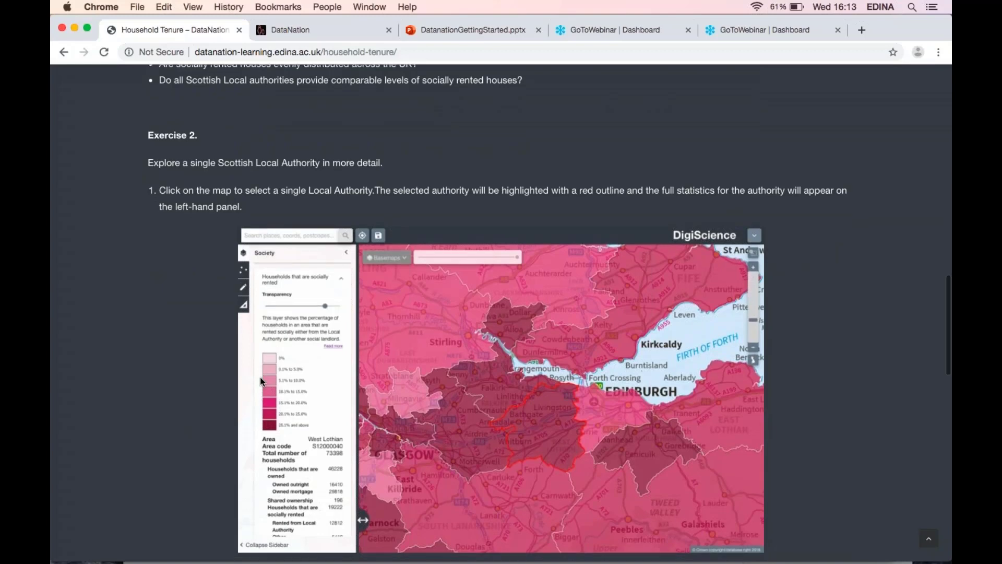
pyautogui.scroll(-5, 260, 377)
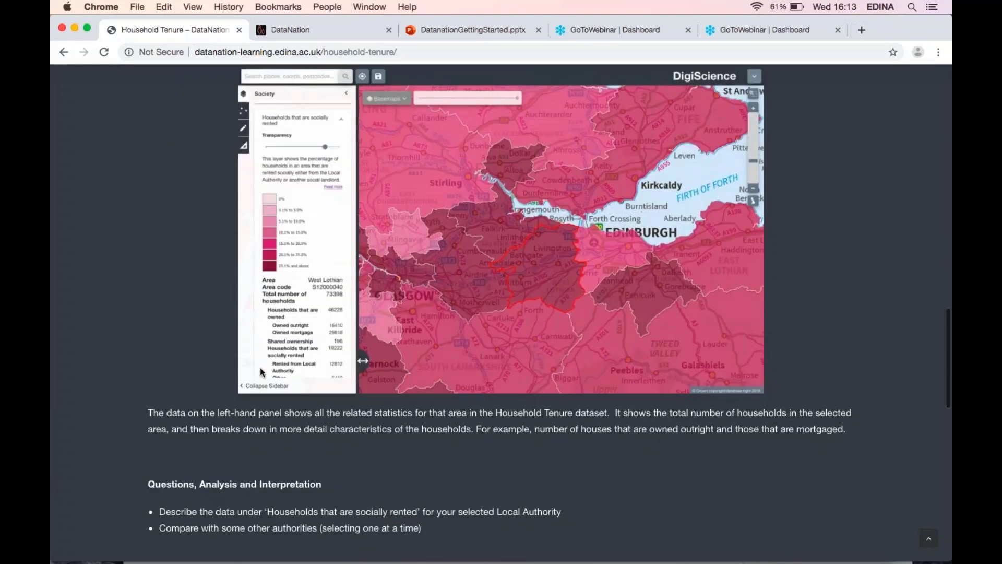
pyautogui.scroll(-2, 262, 372)
pyautogui.scroll(-7, 501, 313)
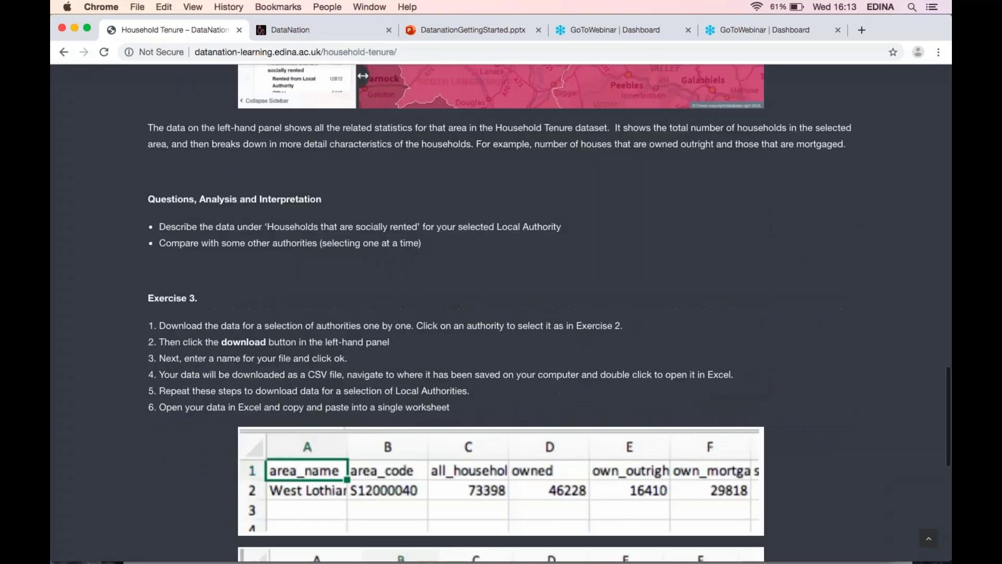
pyautogui.scroll(6, 501, 313)
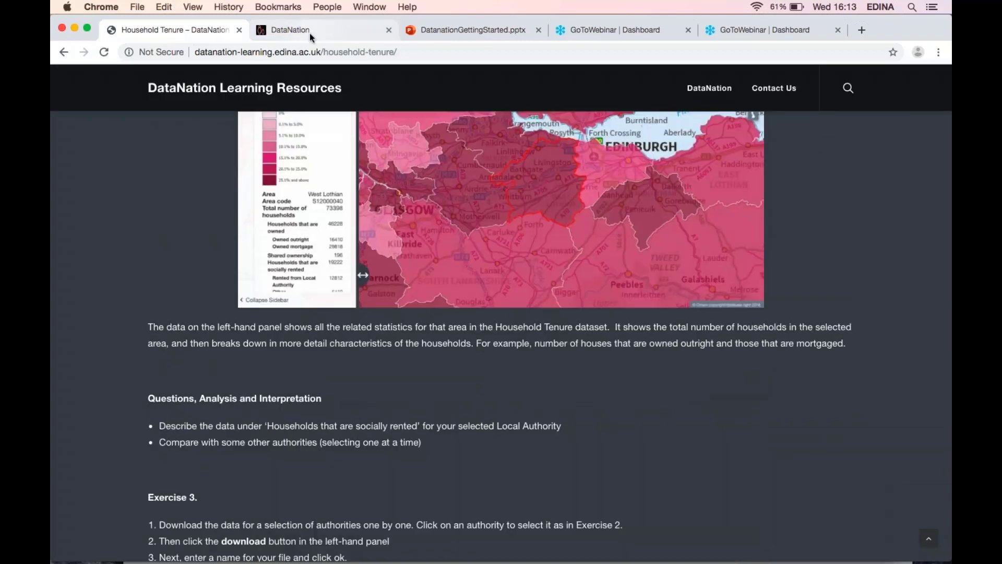
pyautogui.click(308, 32)
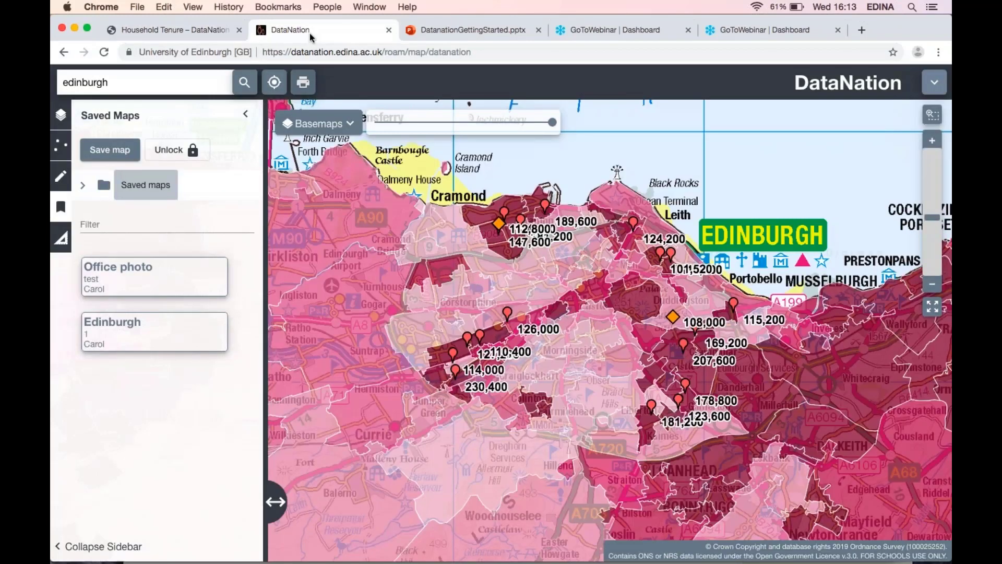